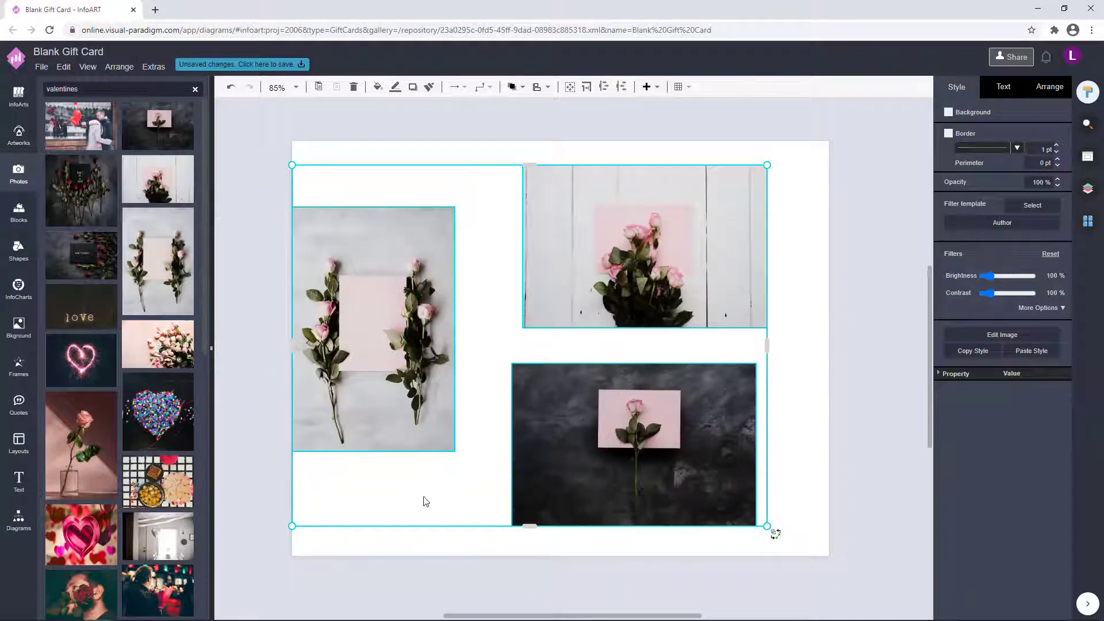
Replace the portrait rose photo with the pink rose bouquet photo, placed over the page's left side
click(433, 390)
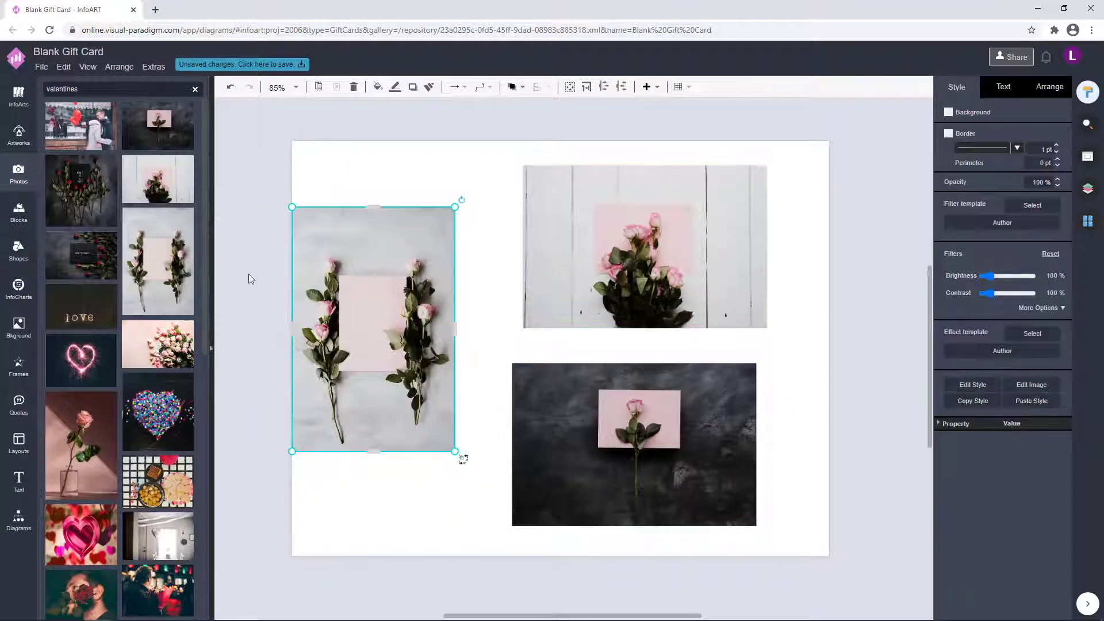
key(Delete)
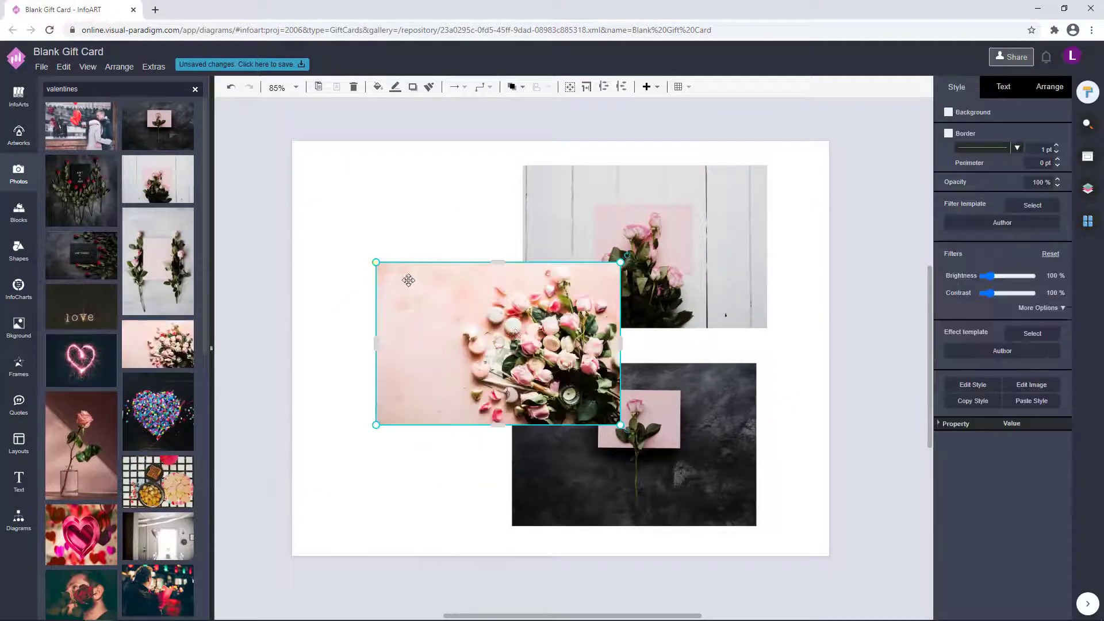
drag(517, 344, 406, 324)
click(351, 232)
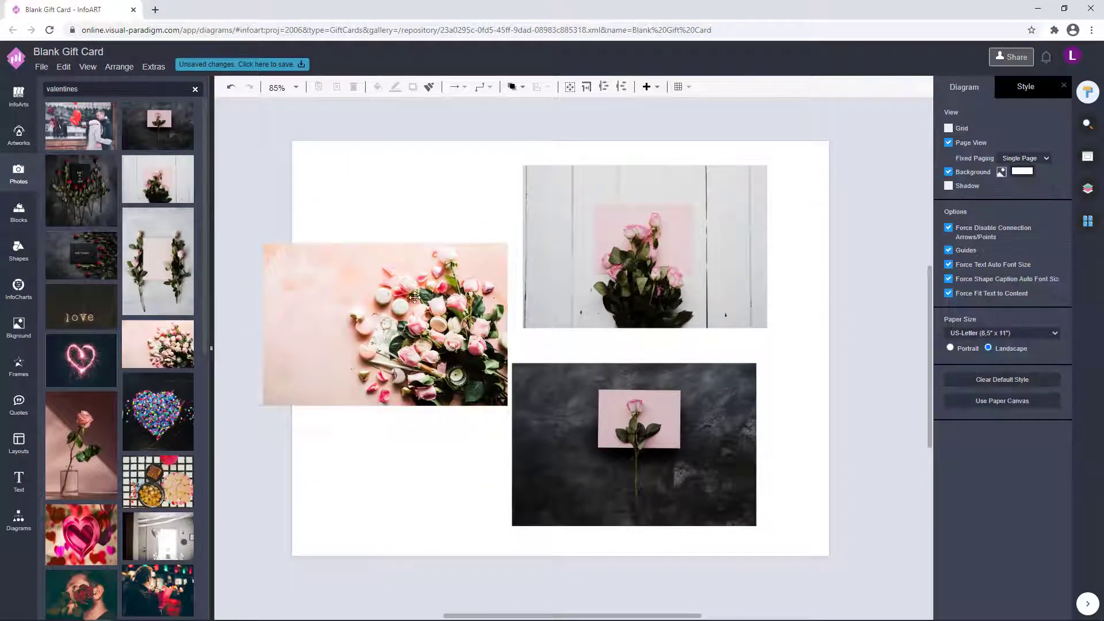
Move all three photos together off the left side of the page
click(426, 334)
key(ctrl+a)
drag(718, 410, 376, 395)
click(575, 341)
scroll(589, 365, down, 1)
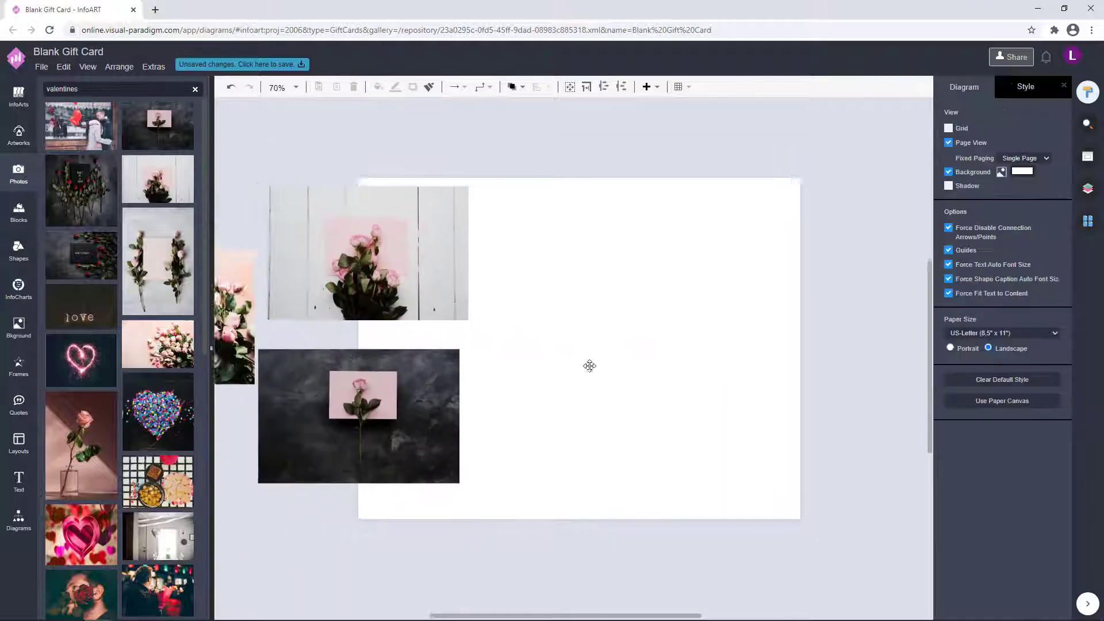
scroll(330, 309, down, 1)
key(ctrl+a)
drag(478, 433, 368, 430)
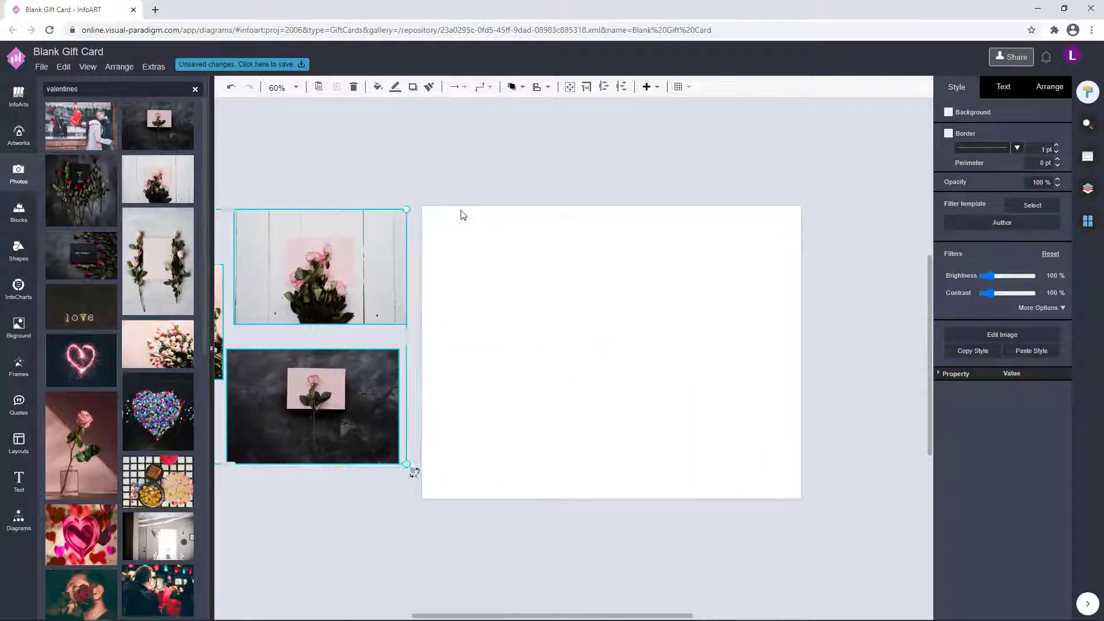
click(461, 215)
Insert a rectangular photo frame in the page's upper-right corner and size it to roughly a third of the page height
click(19, 369)
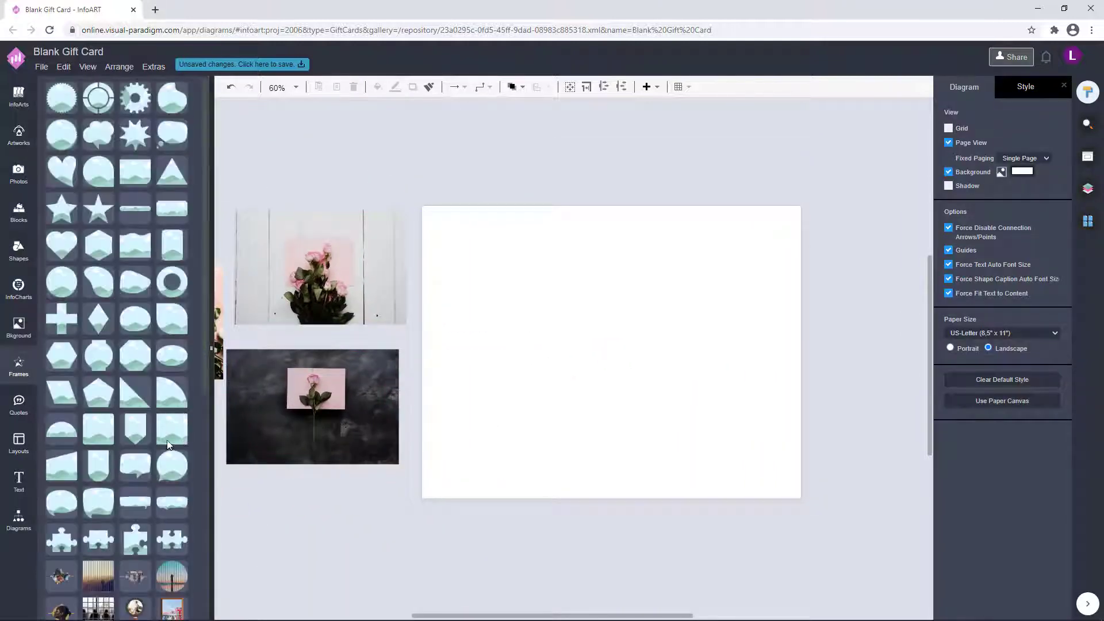
click(169, 443)
drag(635, 360, 658, 241)
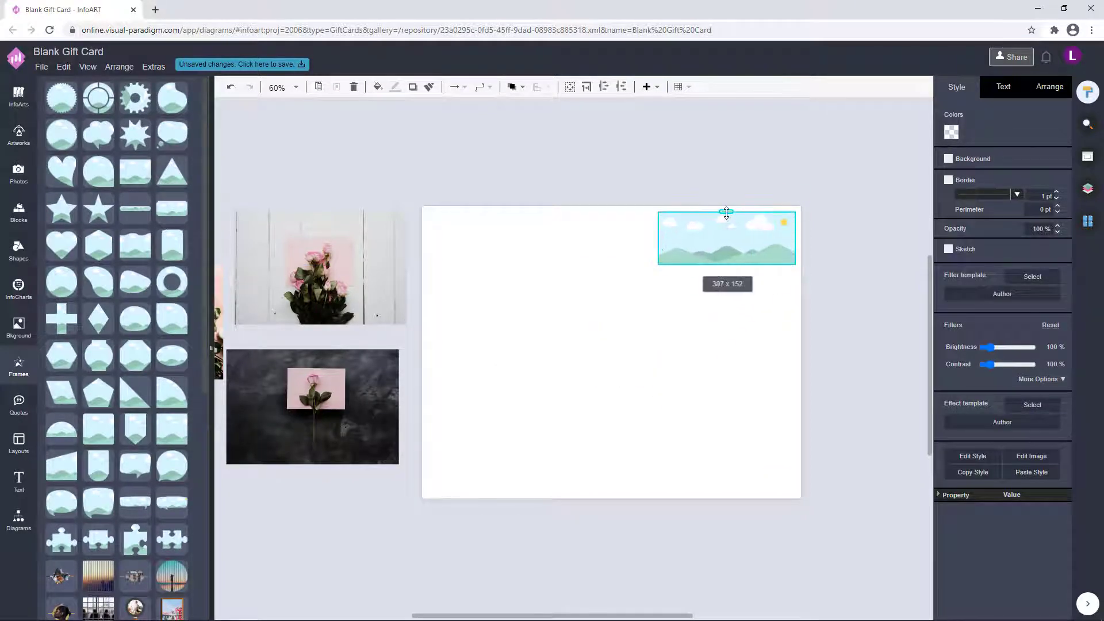
drag(727, 270, 735, 325)
Duplicate the frame twice below the first to form a column of three equal frames down the page's right edge
drag(736, 317, 738, 393)
shift+click(736, 336)
drag(724, 437, 723, 493)
click(895, 458)
drag(846, 530, 601, 172)
click(838, 400)
click(745, 348)
click(717, 450)
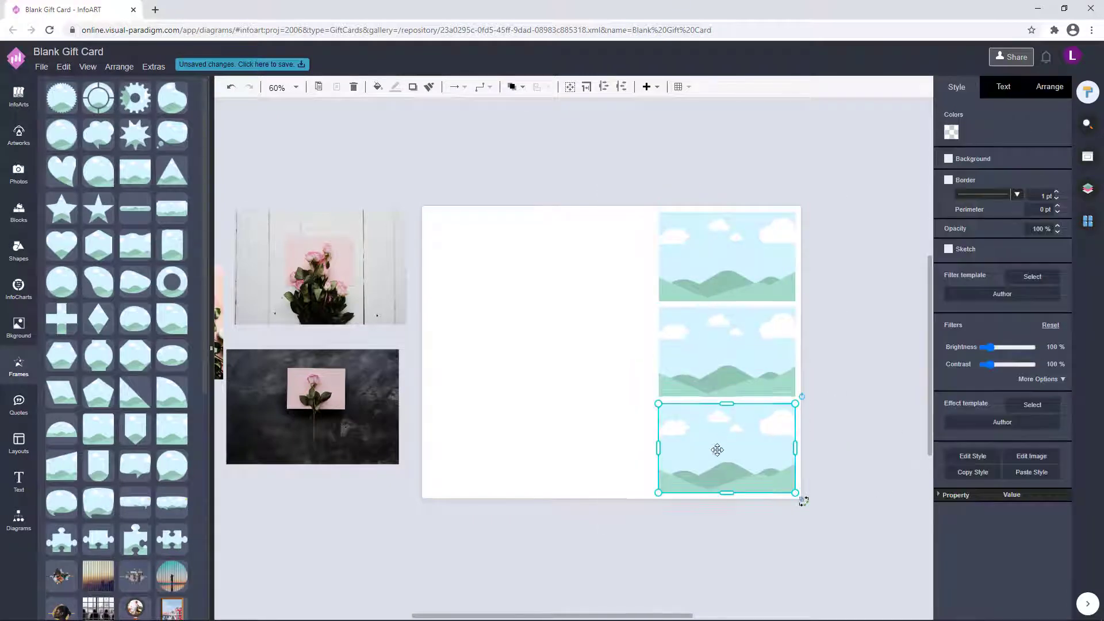
Nudge the middle and bottom frames slightly upward to even out the gaps in the column
click(736, 352)
key(Up)
key(Up)
click(840, 365)
click(733, 446)
key(Up)
key(Up)
key(Up)
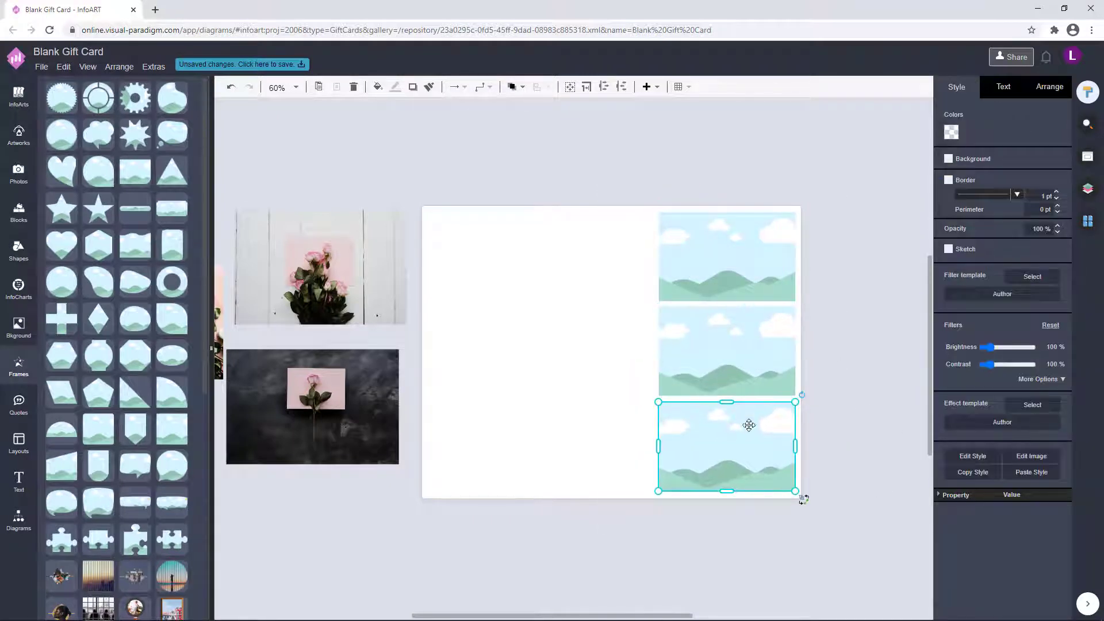
shift+click(777, 384)
drag(727, 493, 728, 497)
click(857, 384)
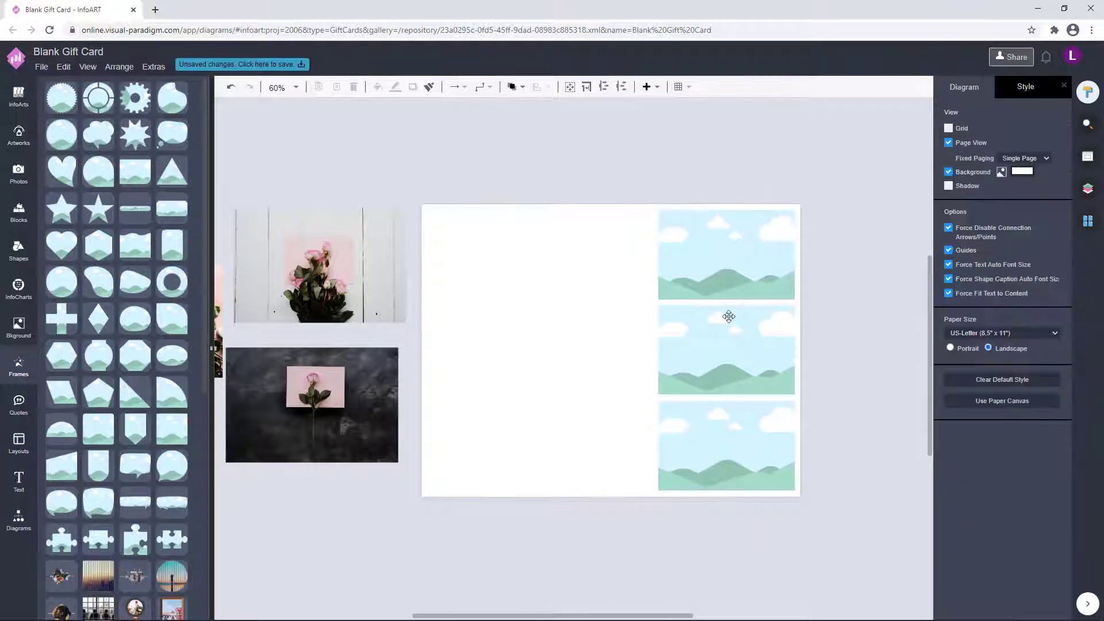
Move the bouquet photo onto the page and fill the top frame with the white-wood rose photo
ctrl+scroll(482, 318, down, 1)
drag(257, 330, 574, 280)
drag(362, 286, 736, 271)
click(788, 239)
click(819, 289)
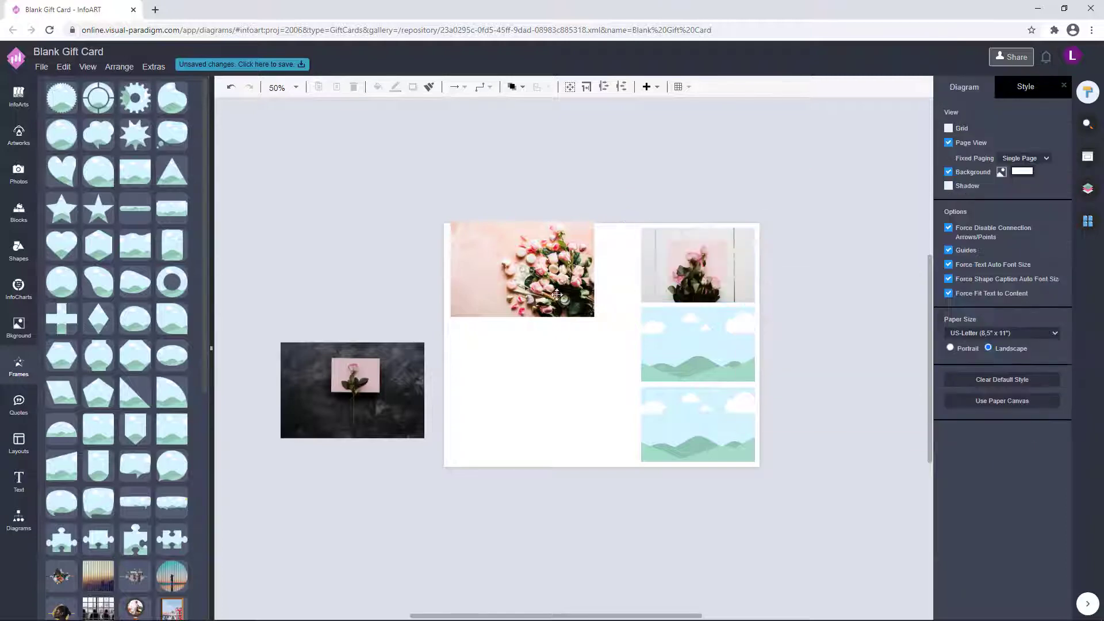
Place the pink rose bouquet photo into the middle frame
drag(540, 279, 708, 347)
right_click(707, 347)
click(737, 477)
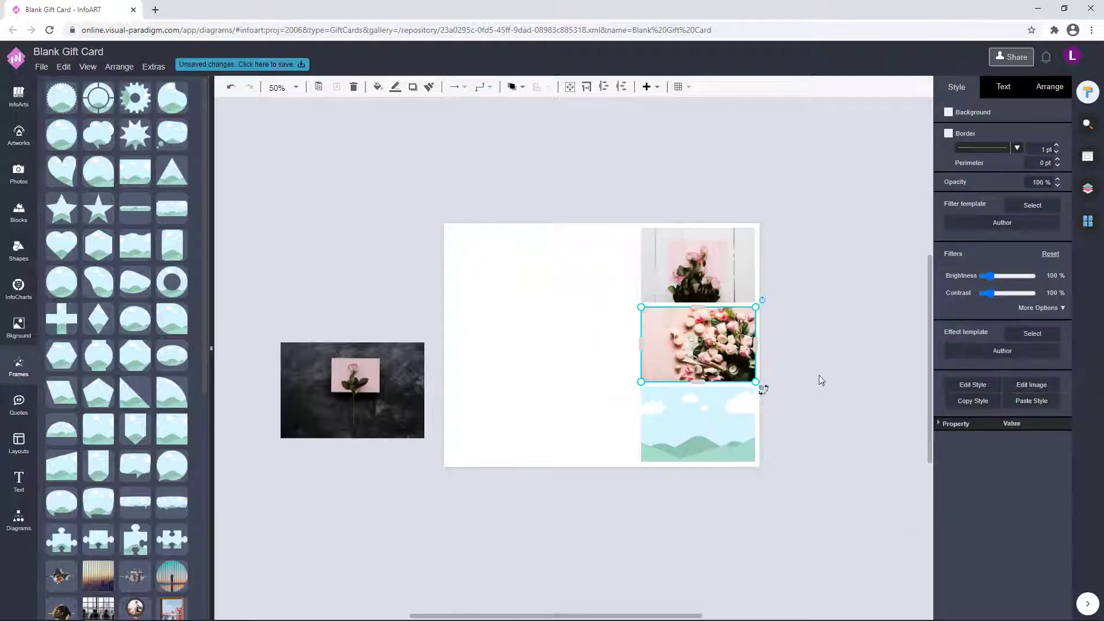
click(821, 377)
Place the dark photo with the single rose into the bottom frame
drag(382, 402, 765, 473)
right_click(703, 419)
click(743, 554)
click(754, 404)
scroll(754, 404, up, 1)
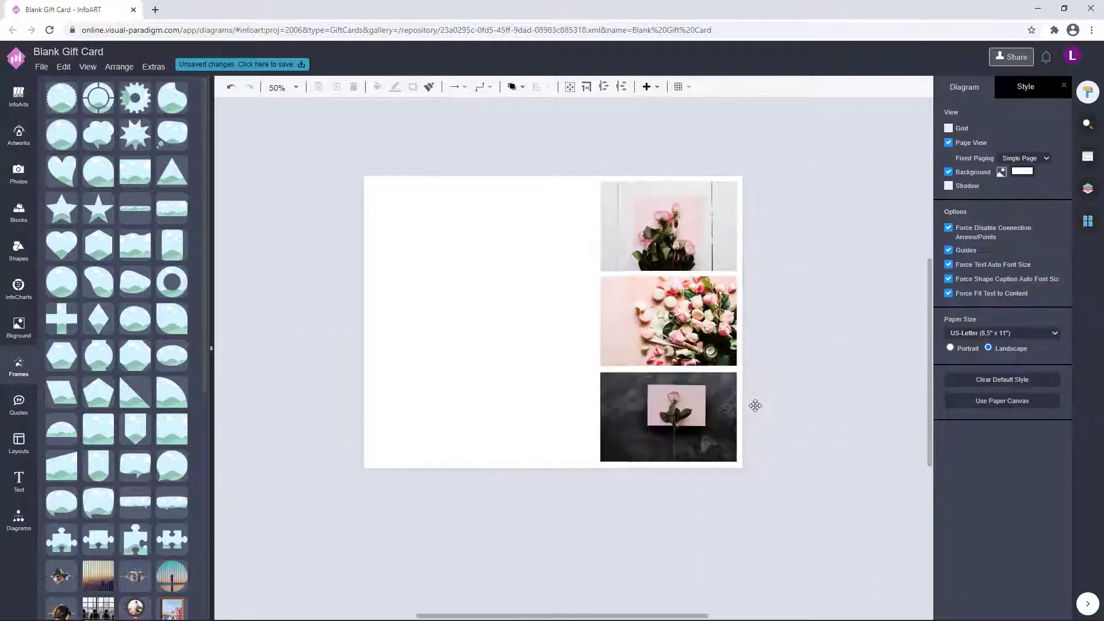
Undo the dark photo's placement, shift the photo slightly left and fill the bottom frame with it again
key(ctrl+z)
drag(714, 422, 708, 422)
right_click(708, 422)
click(737, 550)
click(794, 391)
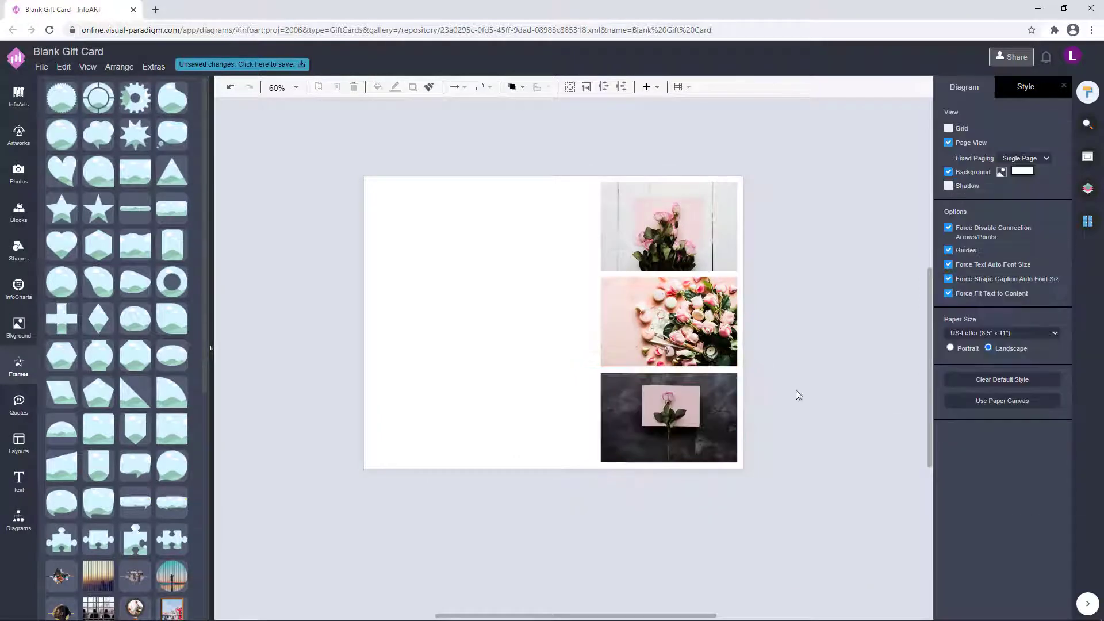
scroll(785, 369, up, 1)
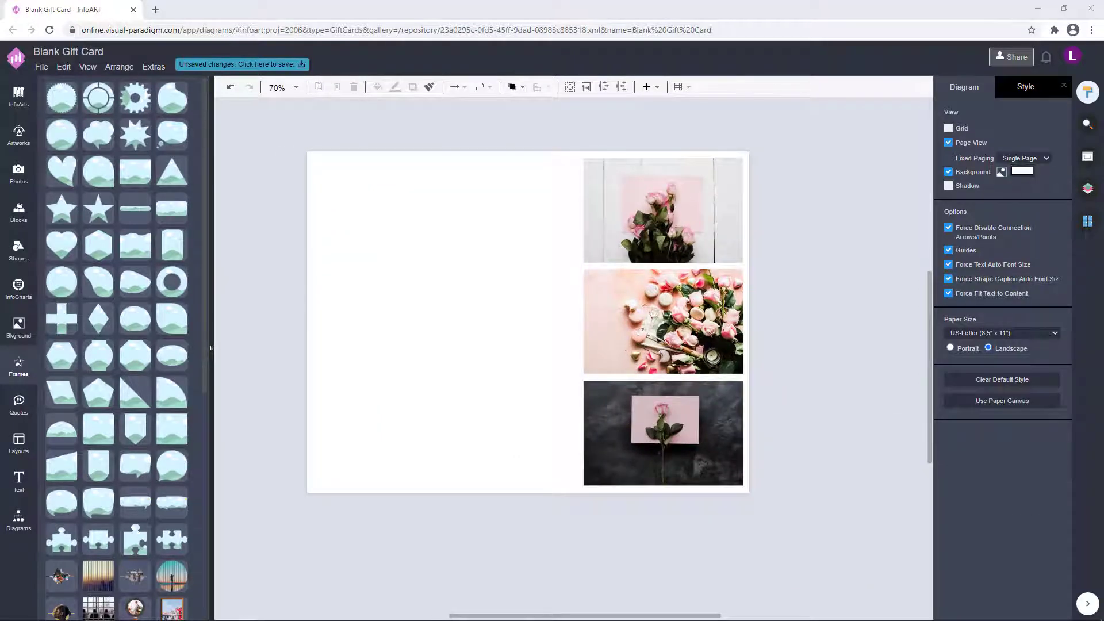
Change the page background from white to a very pale pink, trying progressively lighter shades
click(1022, 171)
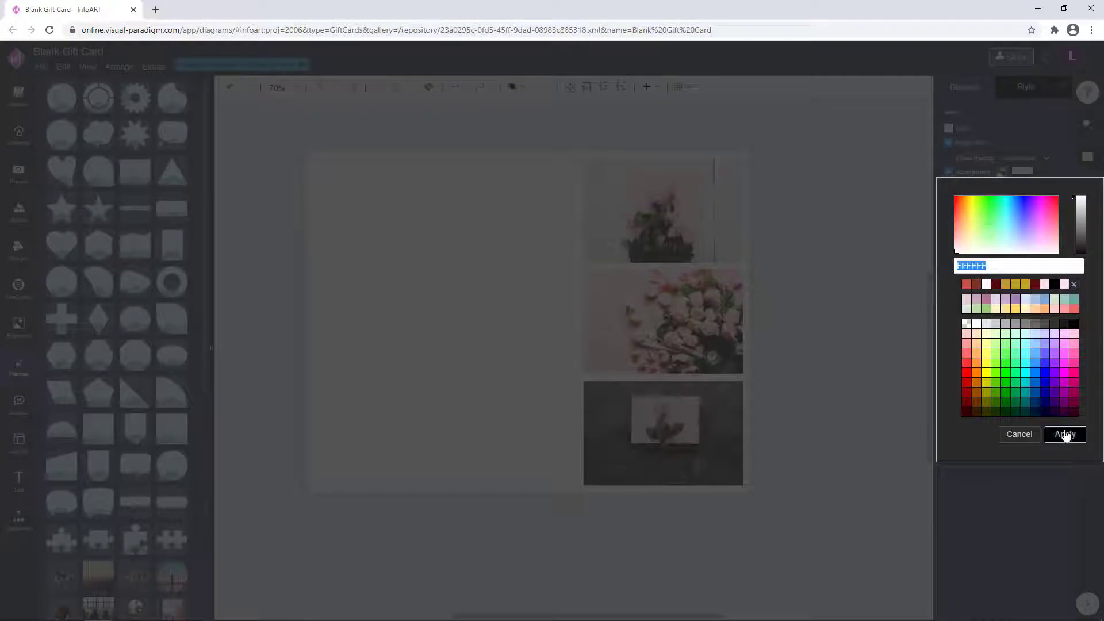
click(1001, 265)
click(1064, 434)
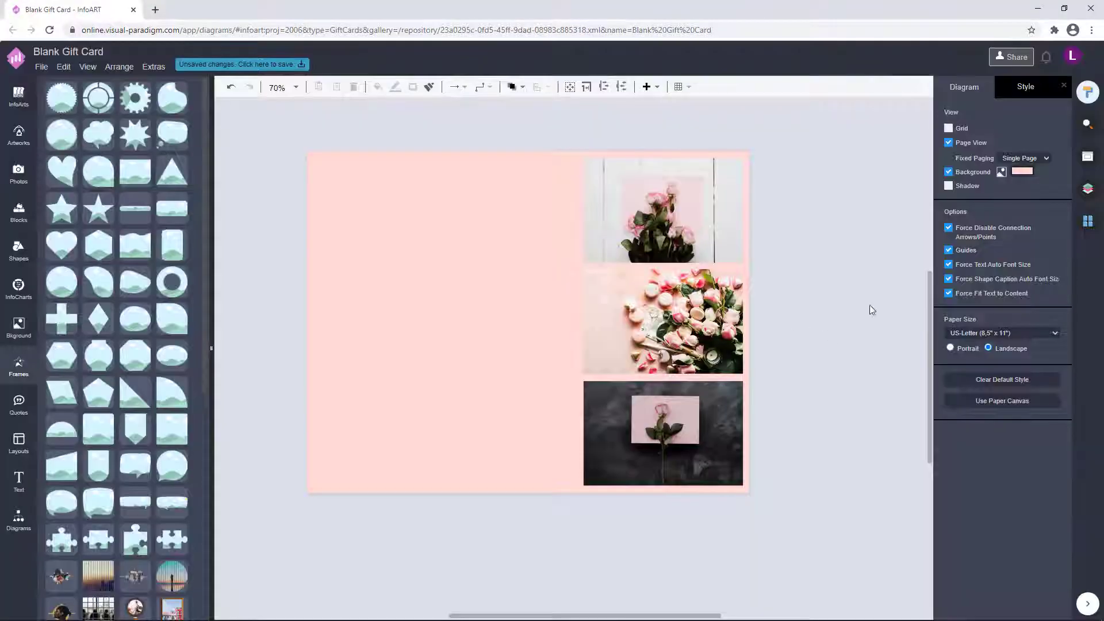
click(1021, 171)
click(1065, 434)
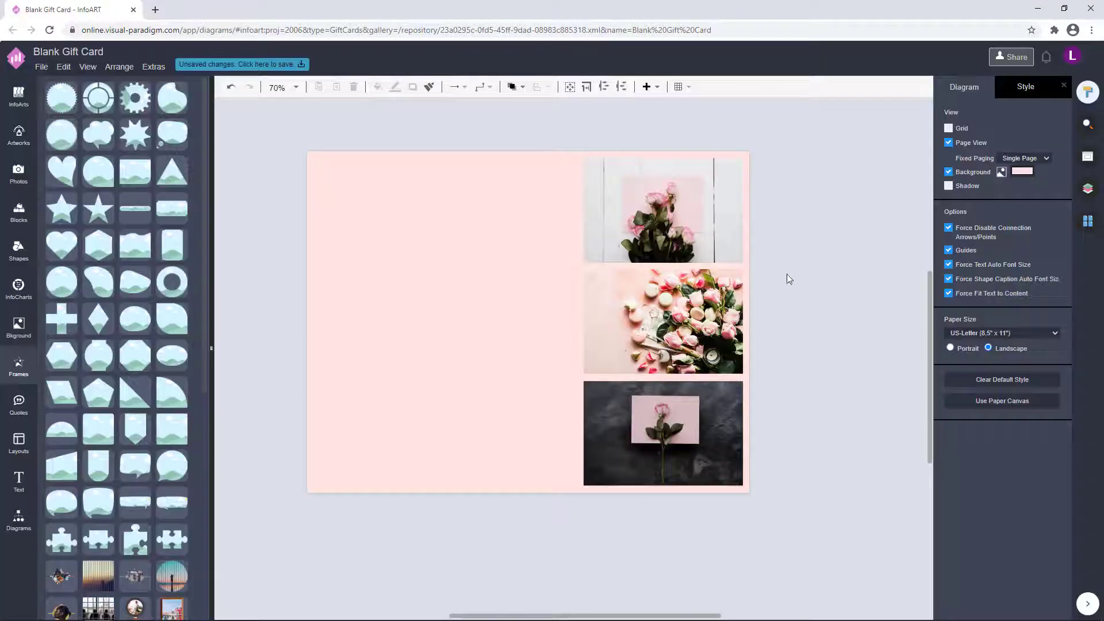
scroll(789, 279, down, 1)
click(1022, 171)
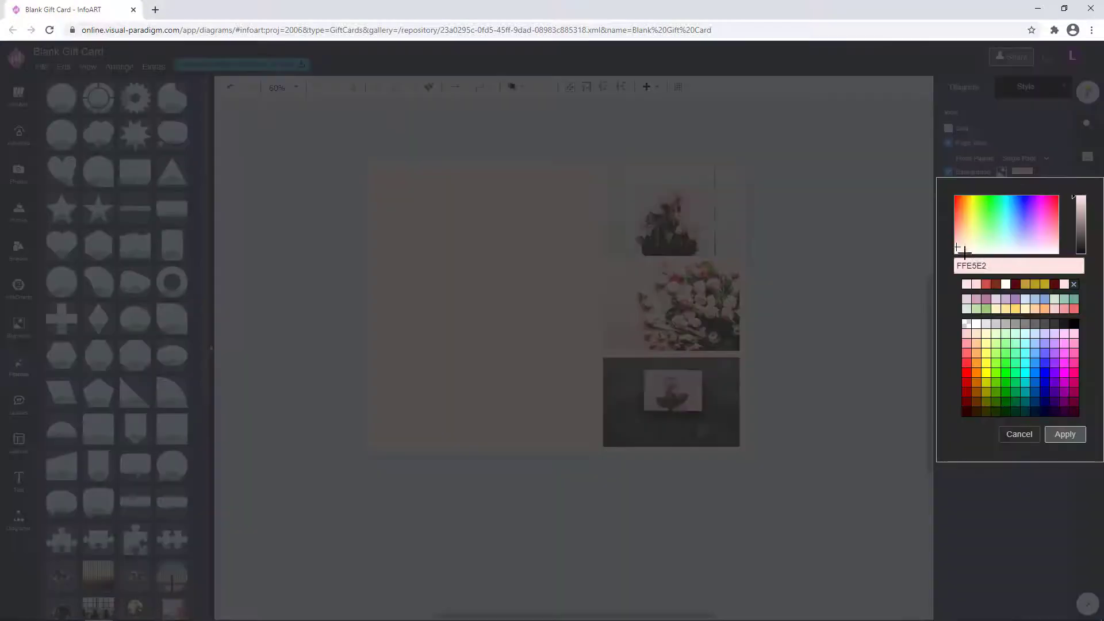
click(1056, 436)
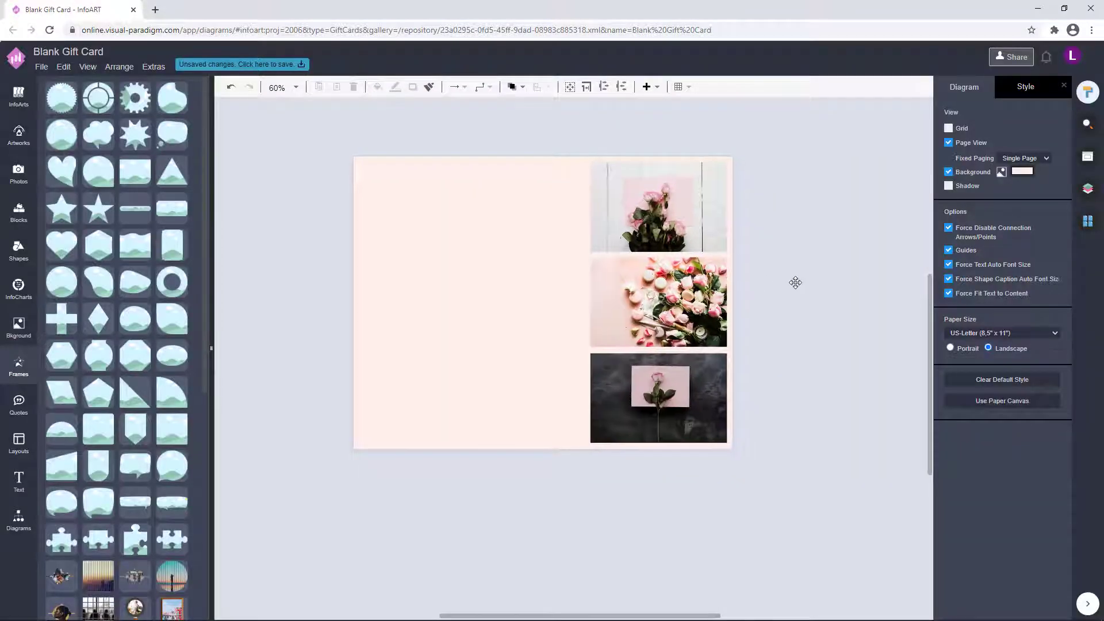
click(1022, 171)
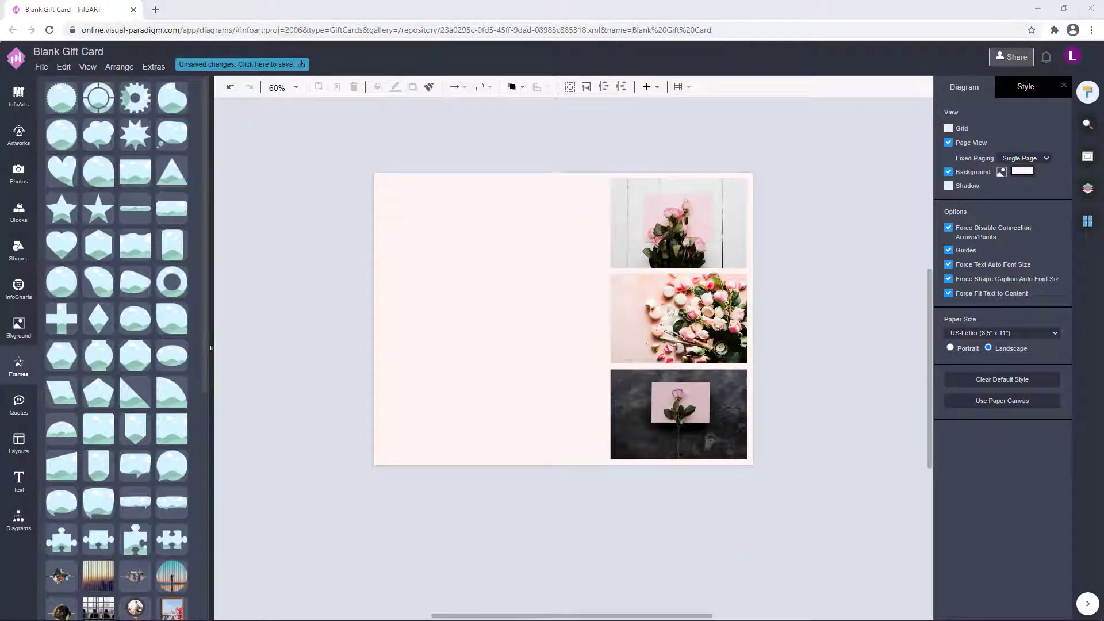
Search the artwork library for "heart"
click(19, 136)
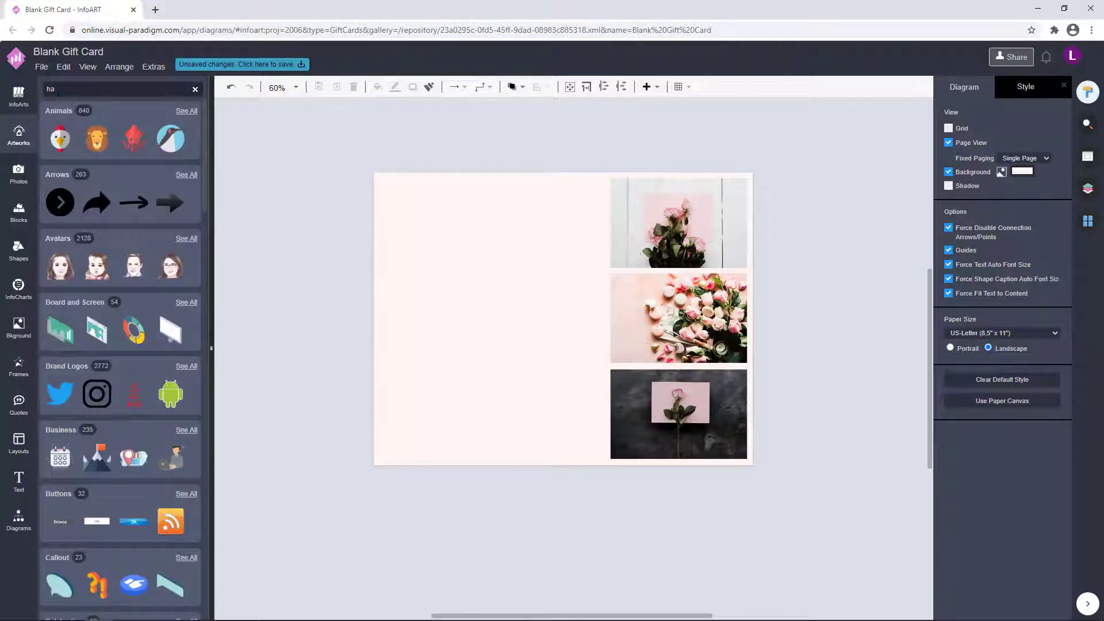
text(heart)
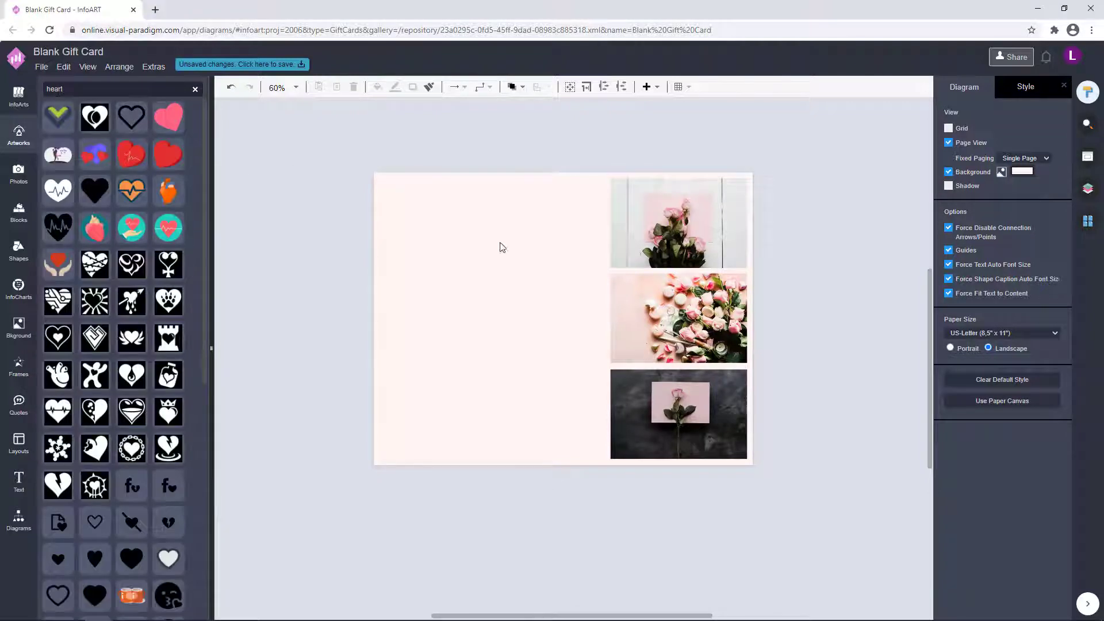
drag(132, 118, 520, 343)
drag(456, 283, 494, 324)
scroll(147, 374, down, 7)
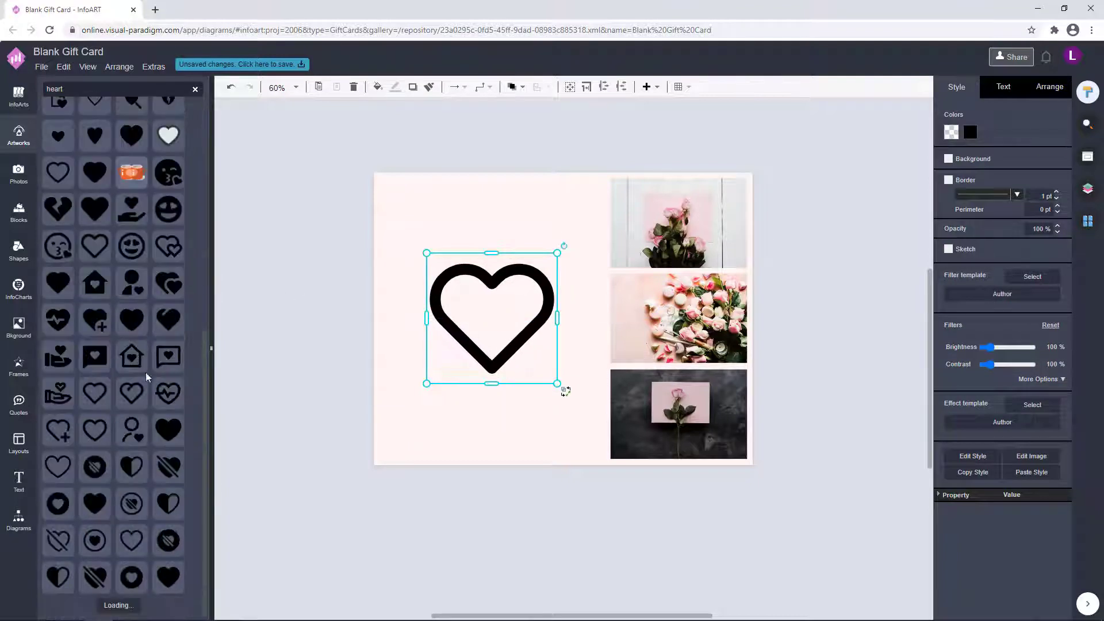
key(Delete)
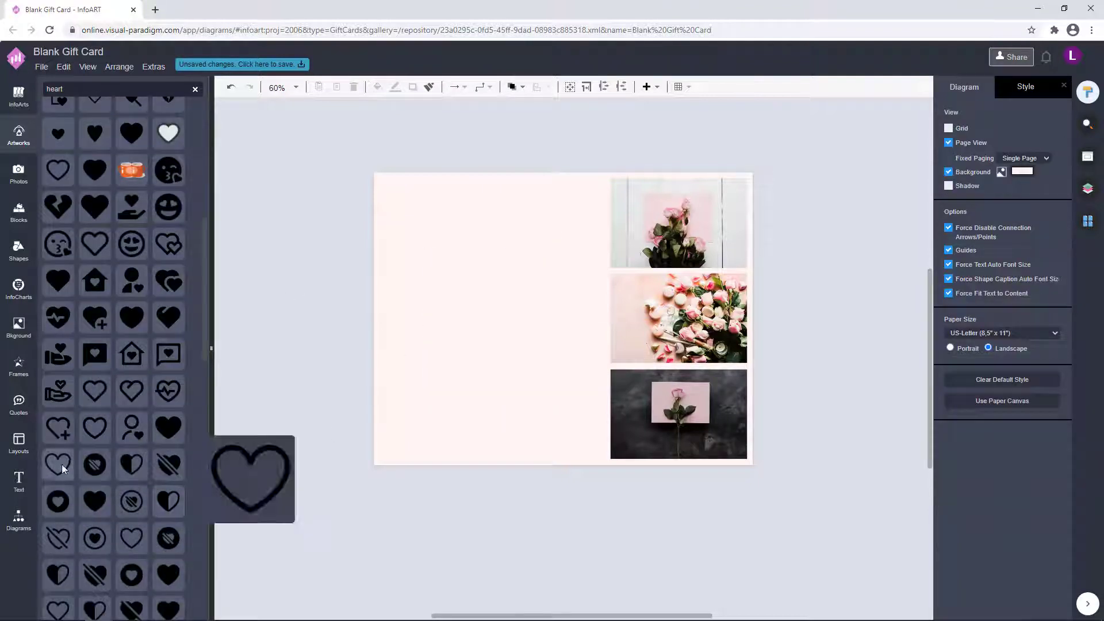
drag(61, 464, 411, 372)
key(Delete)
Add the rounded outline heart artwork at about 300 x 300 in the middle of the page's empty left area
scroll(148, 492, down, 5)
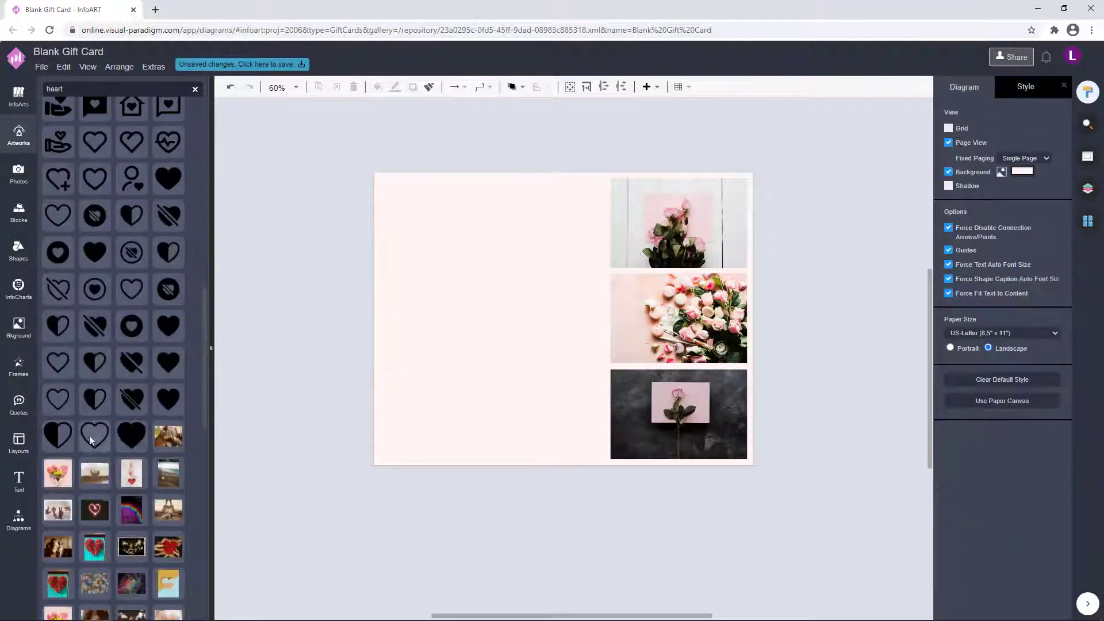
drag(91, 440, 550, 364)
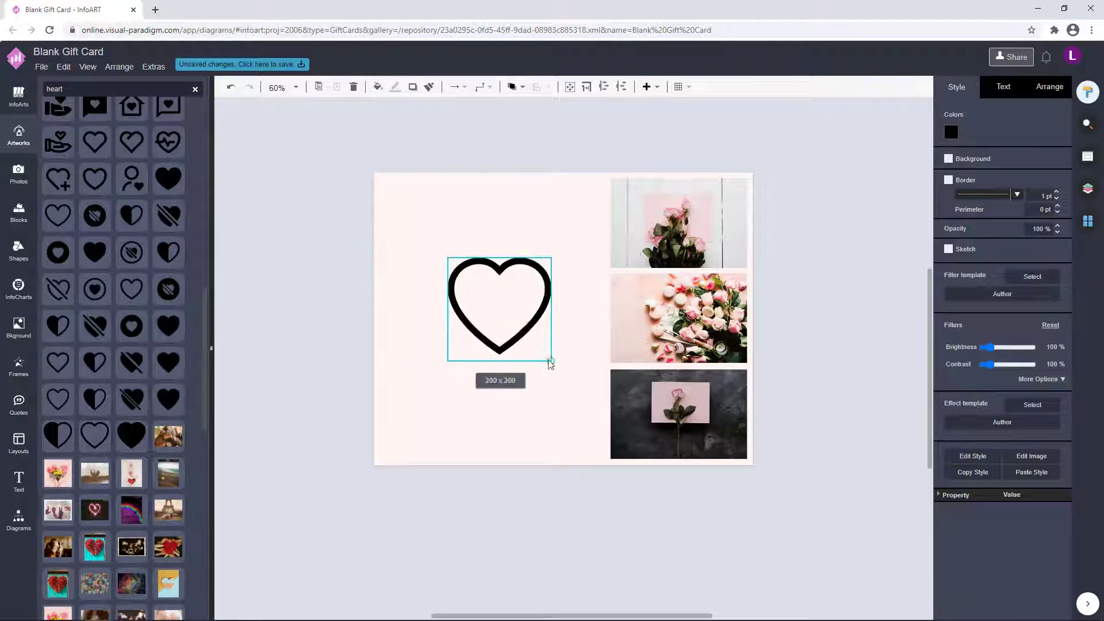
drag(522, 323, 521, 332)
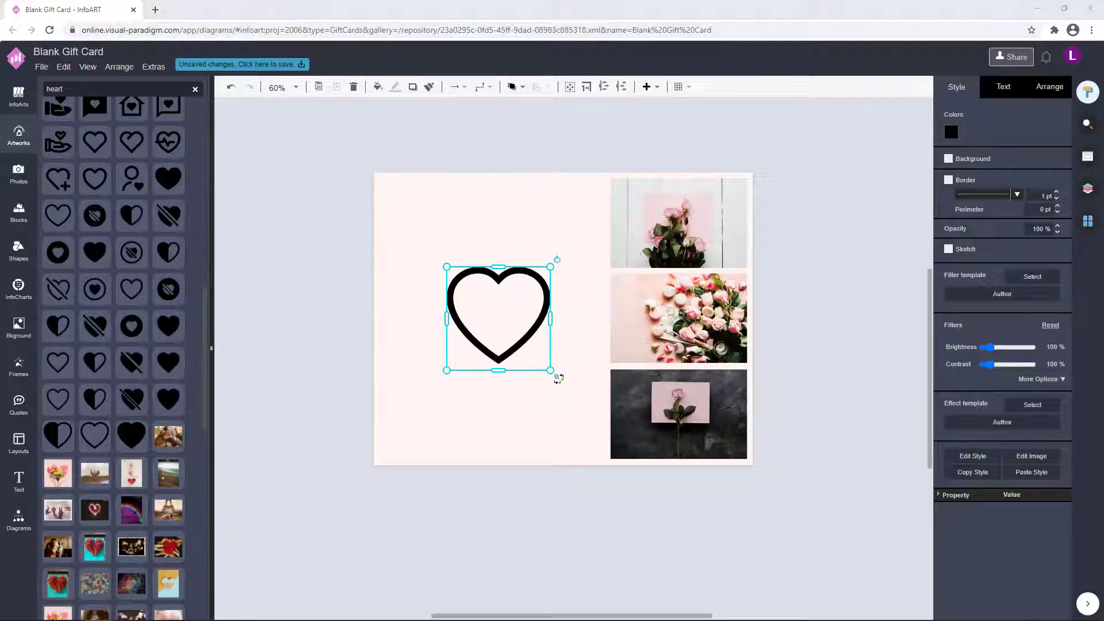
Recolour the heart outline to the muted red #C3646C
click(952, 132)
click(1020, 367)
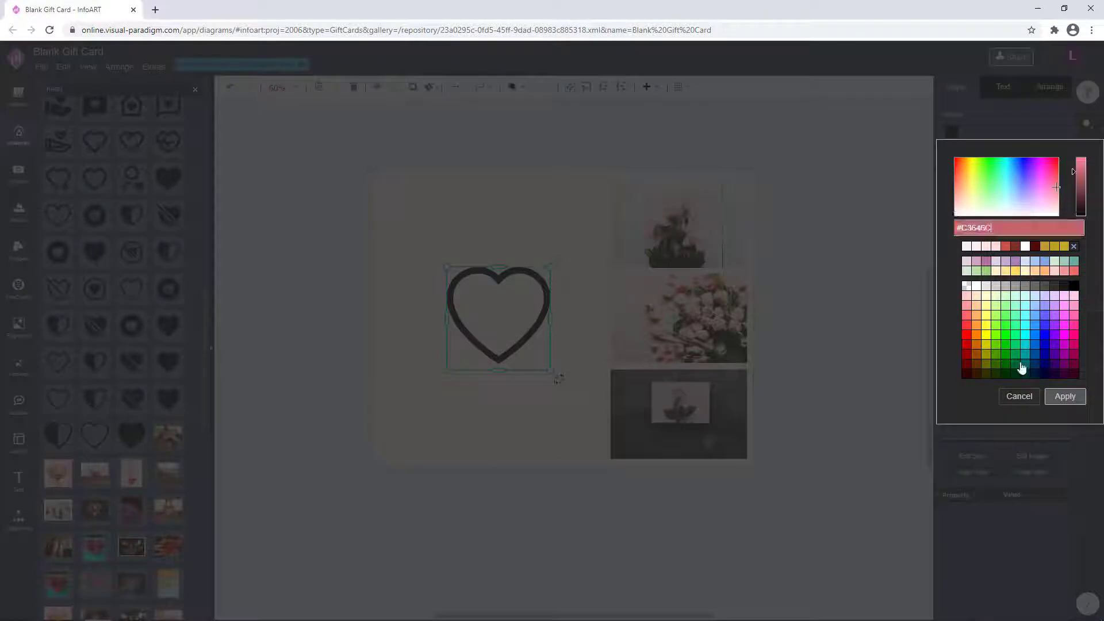
click(1065, 394)
click(802, 301)
Enlarge the heart slightly and recentre it in the page's empty left area
click(533, 344)
drag(552, 372, 560, 380)
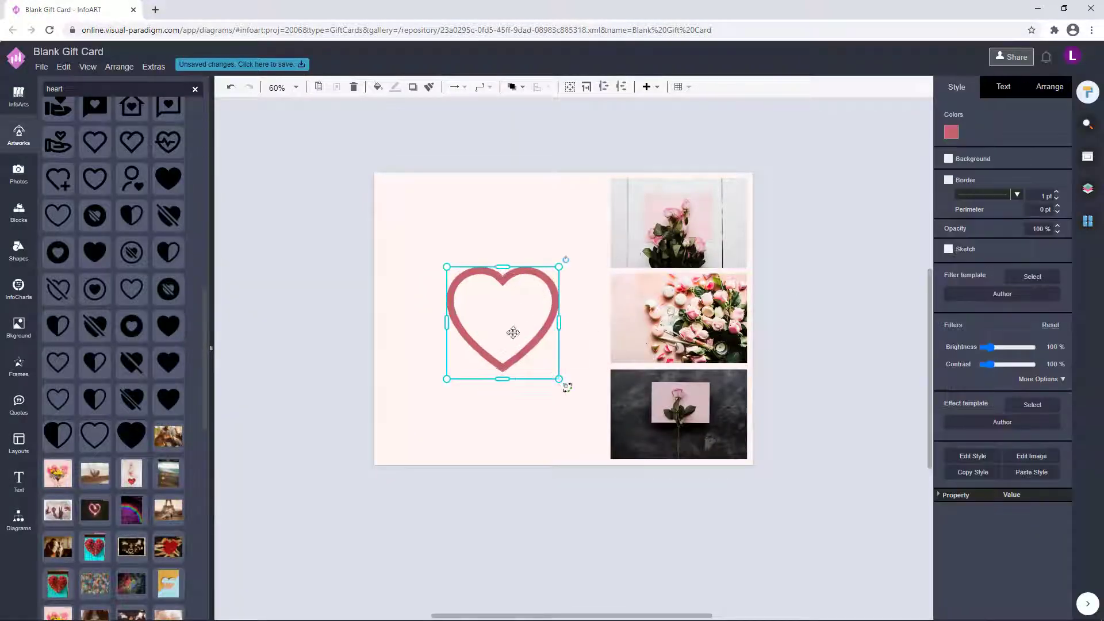
drag(513, 332, 509, 328)
Add a wide text box reading "Happy Valentine's Day" on two lines, enlarge it and centre it over the heart
click(418, 133)
double_click(417, 128)
drag(441, 144, 567, 151)
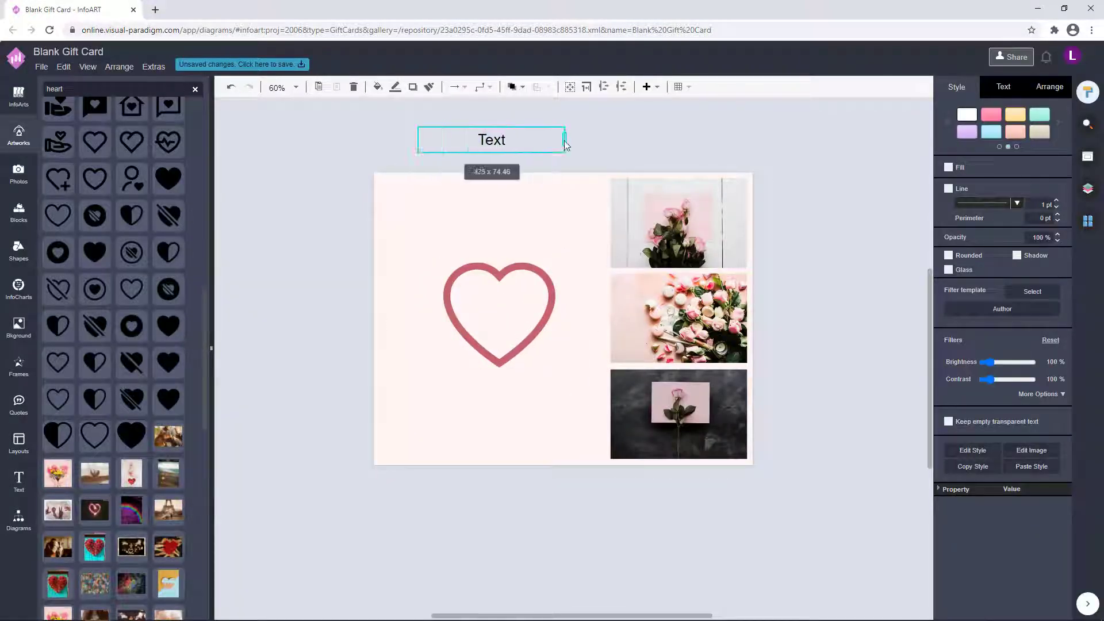
double_click(505, 137)
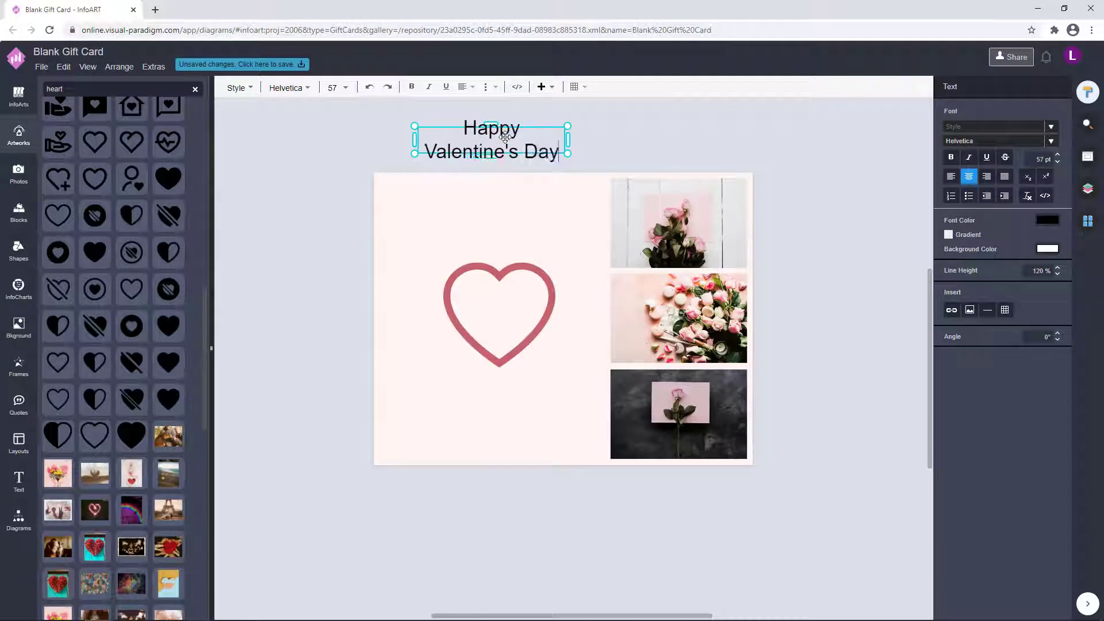
click(575, 132)
drag(524, 145, 531, 308)
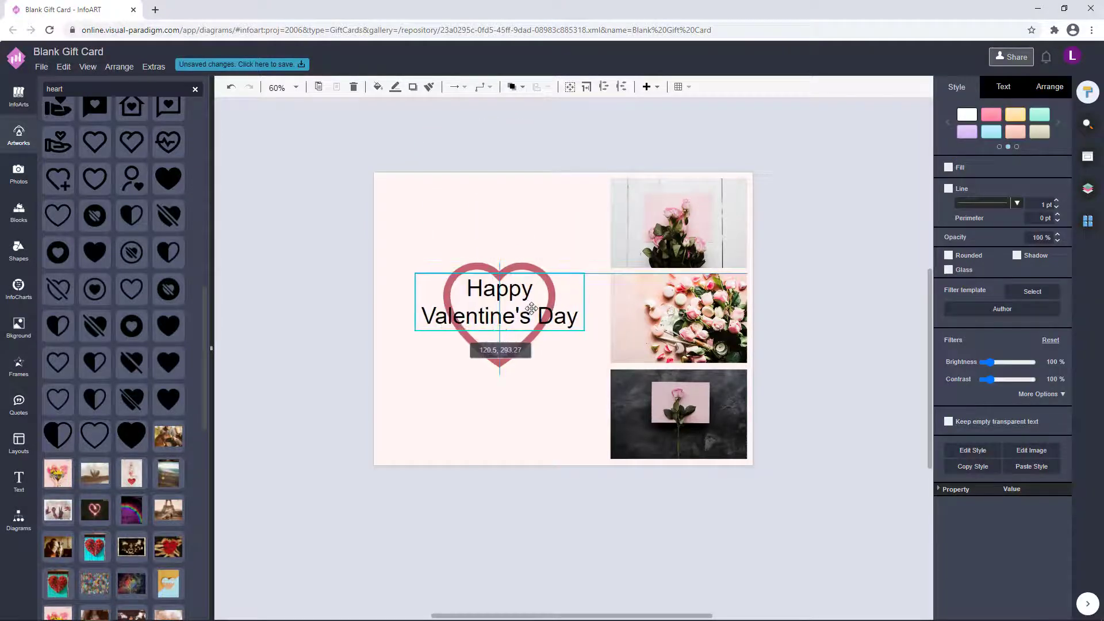
Change the font colour of the whole "Happy Valentine's Day" text to dark reddish brown
double_click(543, 282)
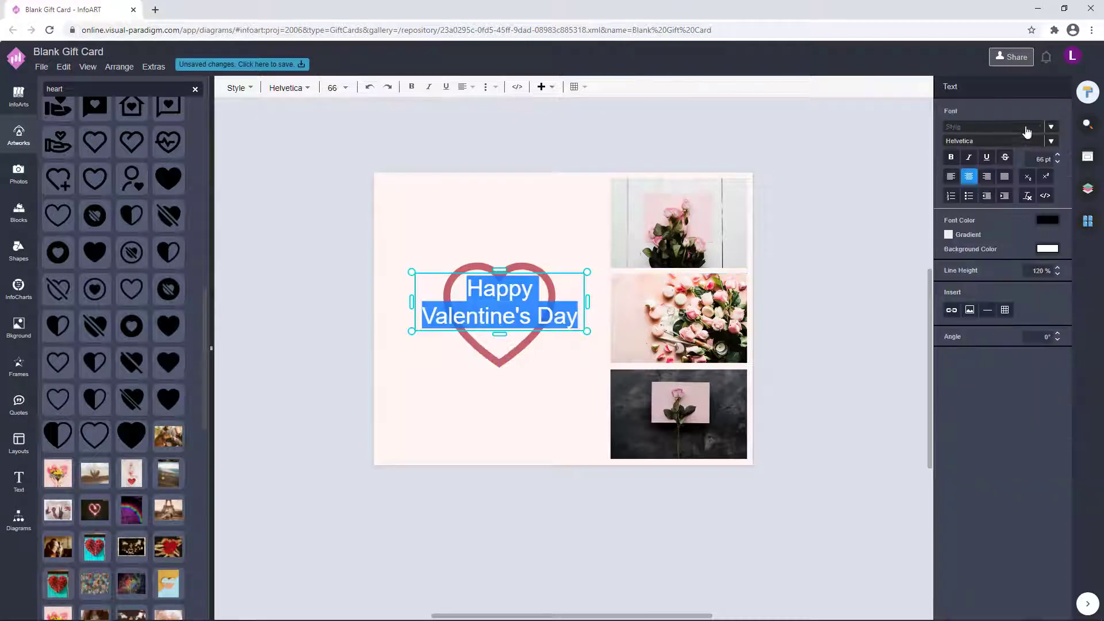
click(1057, 222)
click(1059, 454)
click(1066, 483)
click(774, 267)
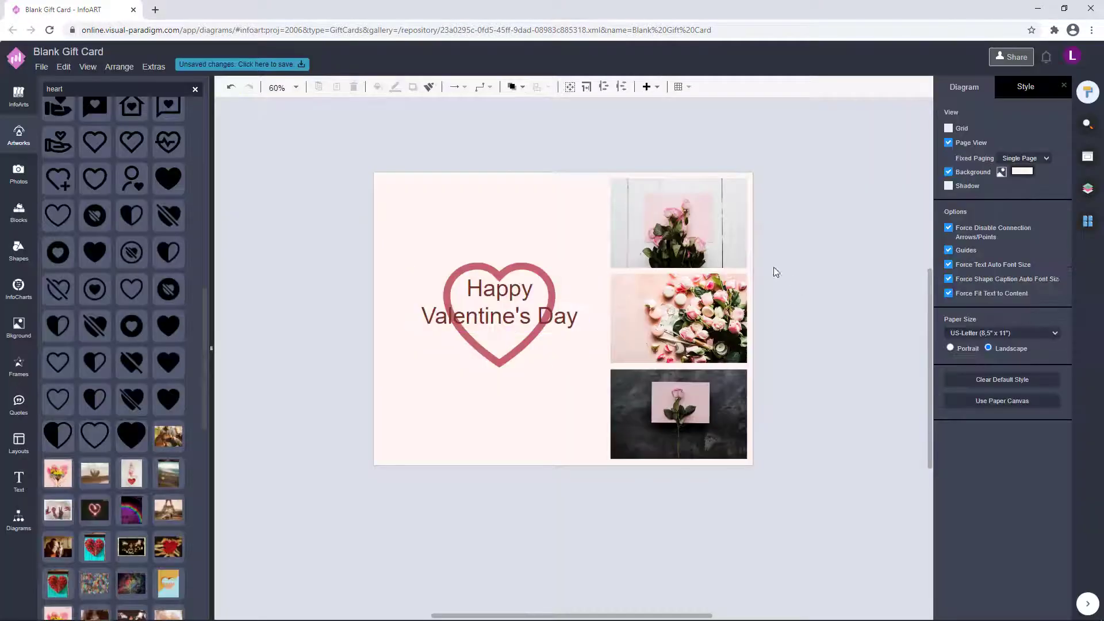
Set the greeting text's font colour to 7A3128
click(552, 319)
click(995, 86)
click(1053, 222)
click(967, 331)
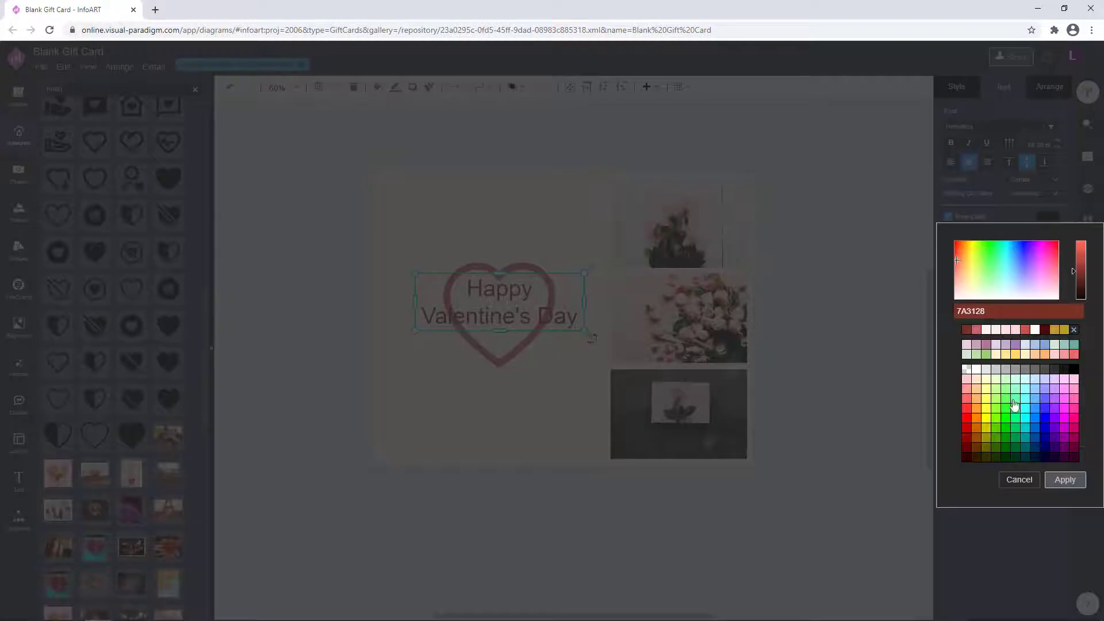
click(1064, 480)
Move the greeting text above the heart and set its font colour to C3646C
click(835, 351)
drag(560, 320, 549, 215)
double_click(548, 215)
click(1054, 222)
click(976, 334)
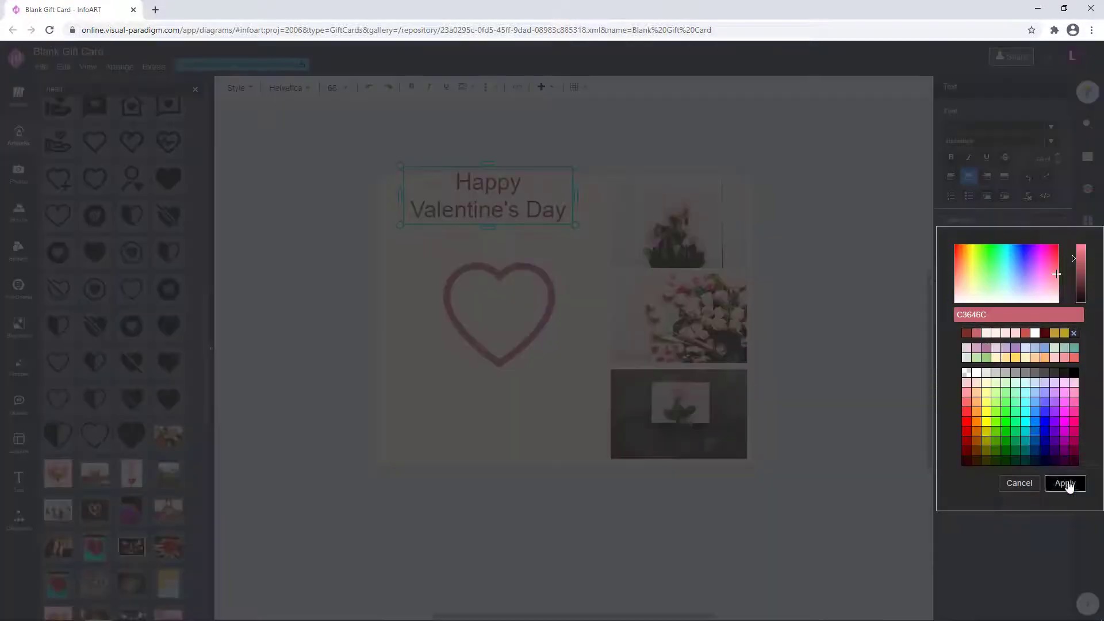
click(1066, 484)
click(828, 351)
Recolour the heart outline to the light pink EBB4B5
click(539, 319)
click(956, 86)
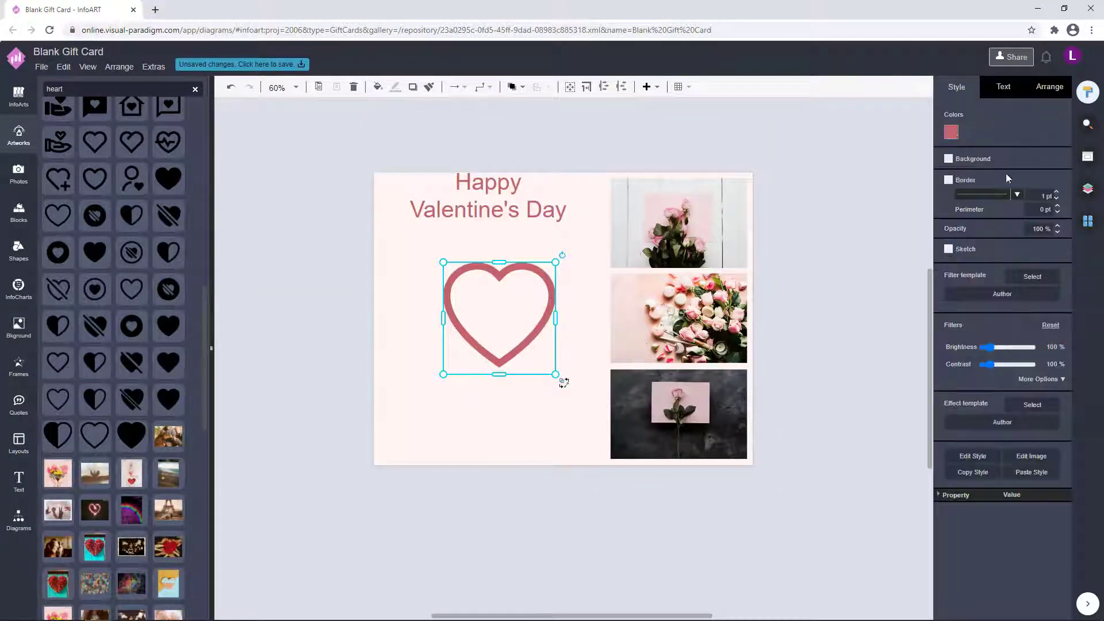
click(952, 133)
double_click(977, 229)
text(EBB4B5)
click(1055, 396)
Move the greeting text back over the heart and set its font colour to the dark red 6E2C24
drag(507, 196, 514, 305)
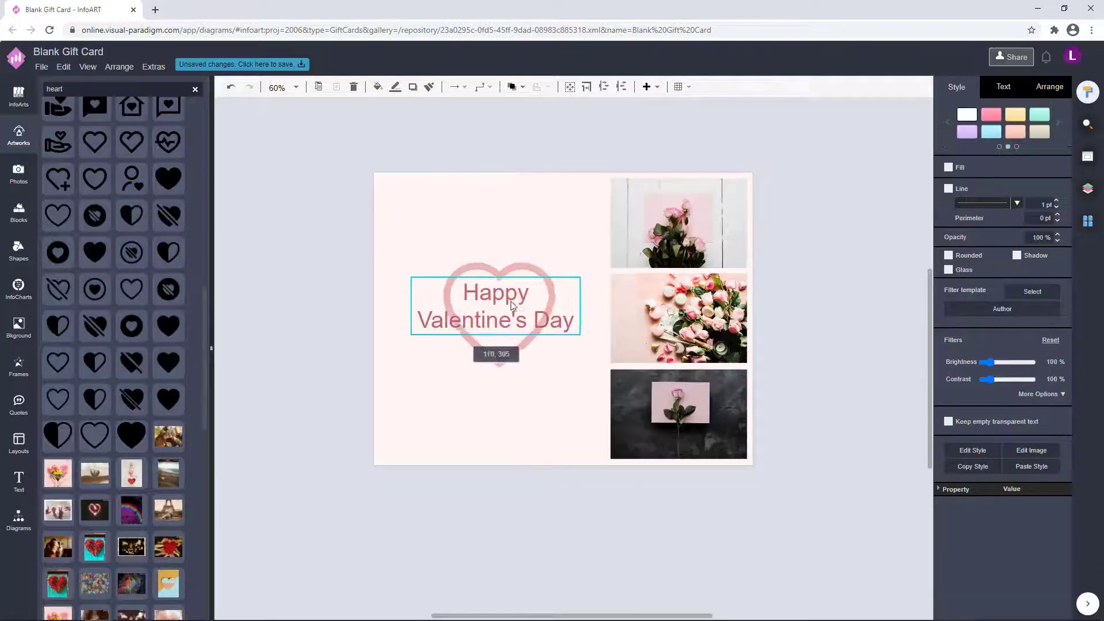
click(1055, 233)
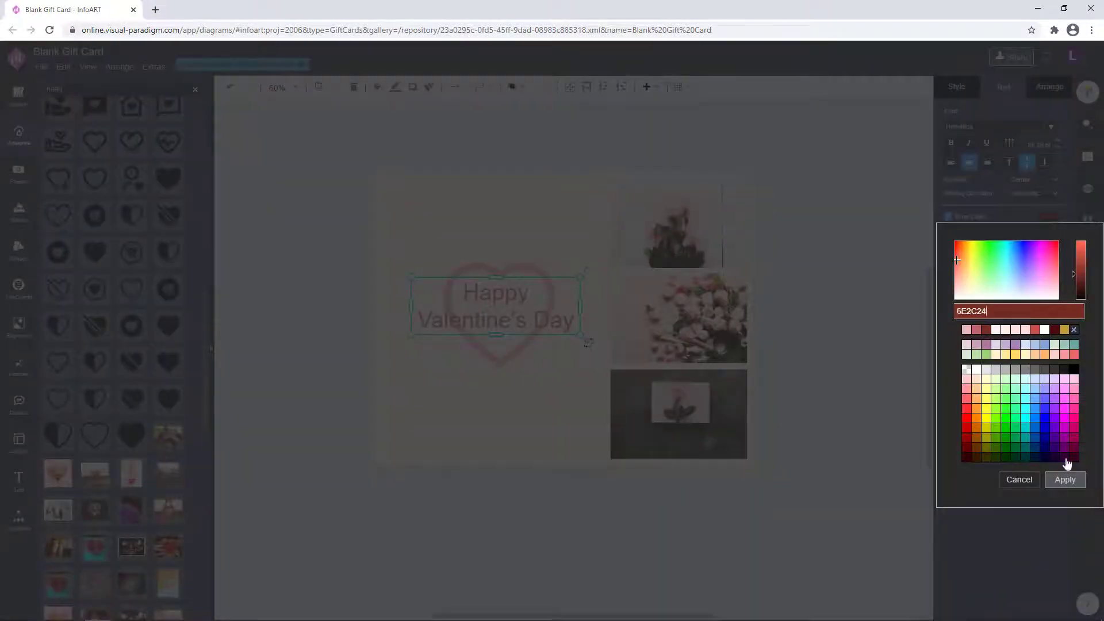
click(1065, 479)
Change the whole greeting's font to Covered By Your Grace
click(995, 140)
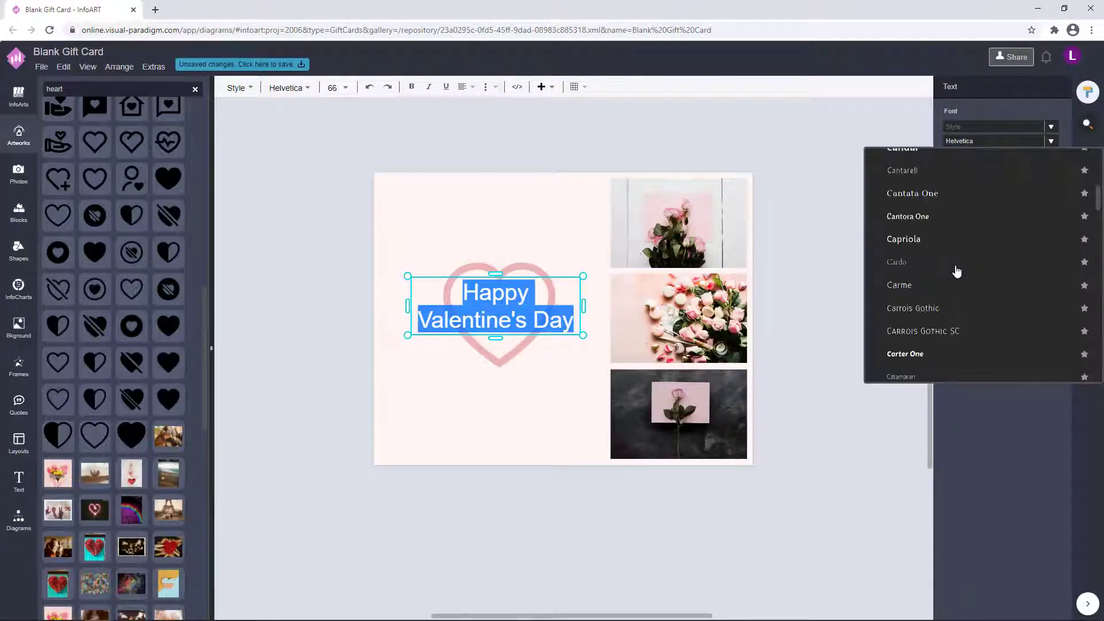
scroll(957, 271, down, 10)
click(943, 345)
click(823, 225)
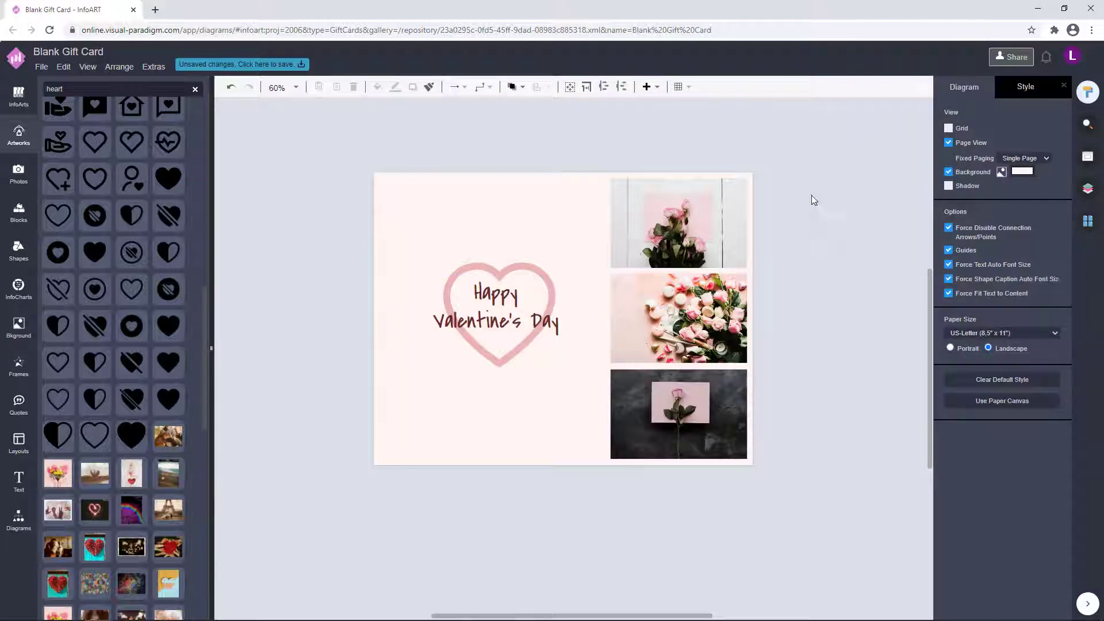
Change the greeting's font to Elsie
double_click(511, 318)
click(995, 141)
scroll(973, 286, down, 5)
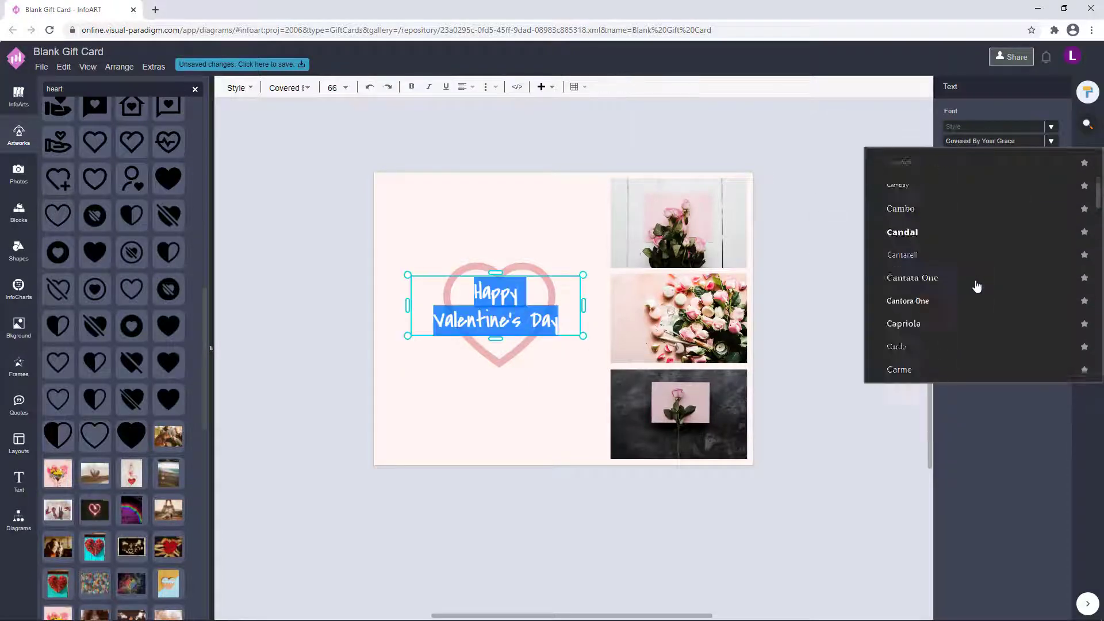
click(943, 242)
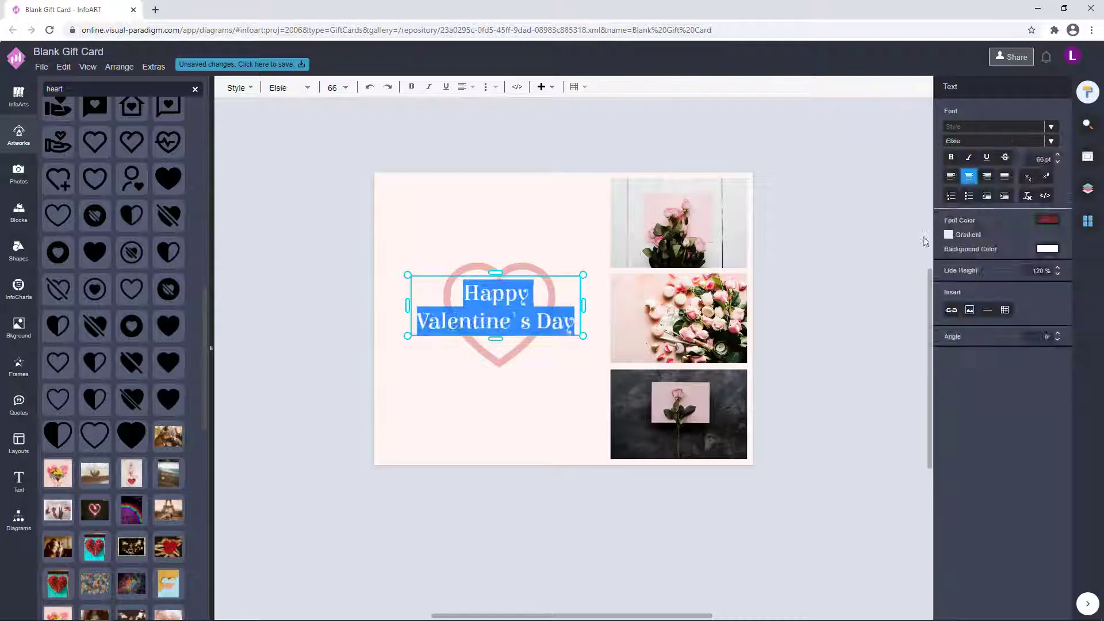
click(920, 240)
Enlarge the greeting text box to a font size of about 71 pt and recentre it over the heart
click(557, 323)
drag(579, 336, 593, 349)
drag(576, 332, 568, 330)
click(897, 284)
Change the greeting's font to Kaushan Script and increase its line height
double_click(585, 299)
click(998, 141)
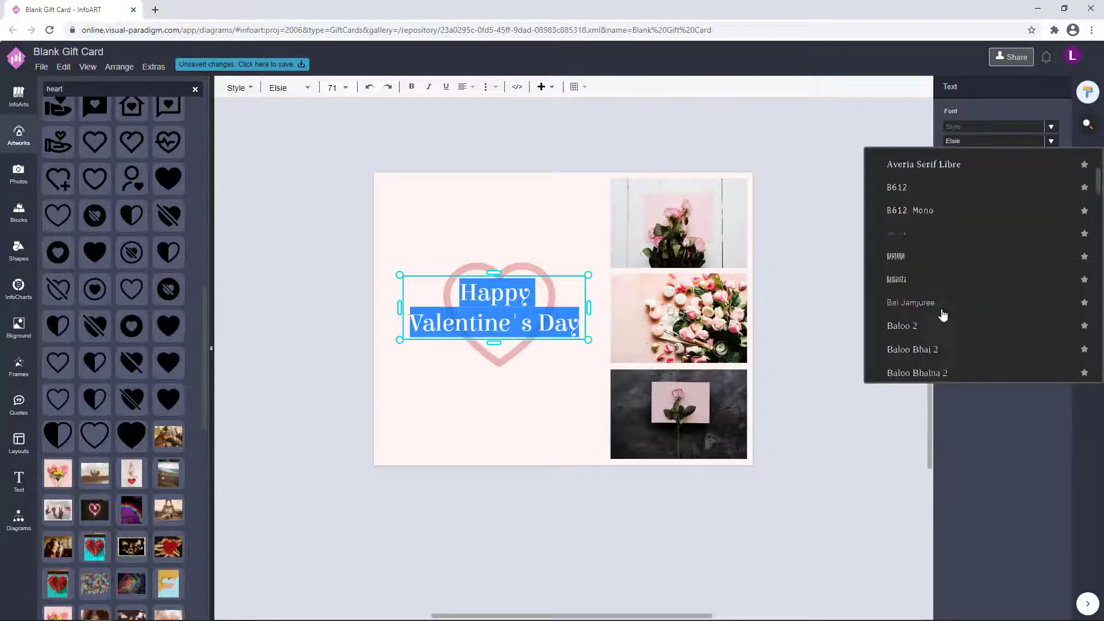
scroll(939, 299, down, 10)
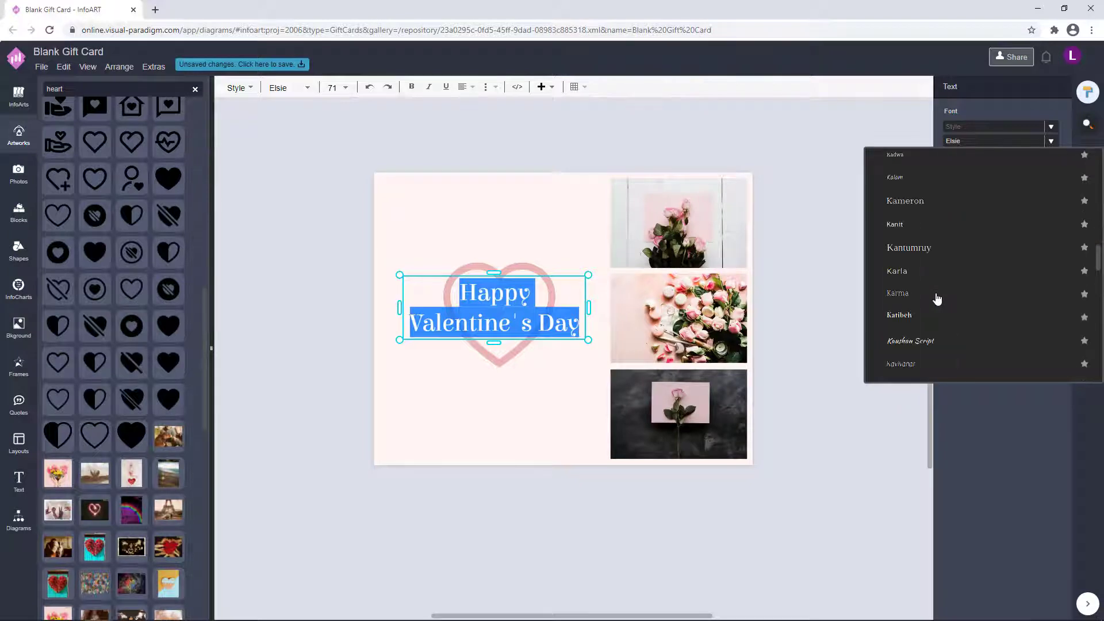
click(937, 314)
click(833, 303)
double_click(552, 301)
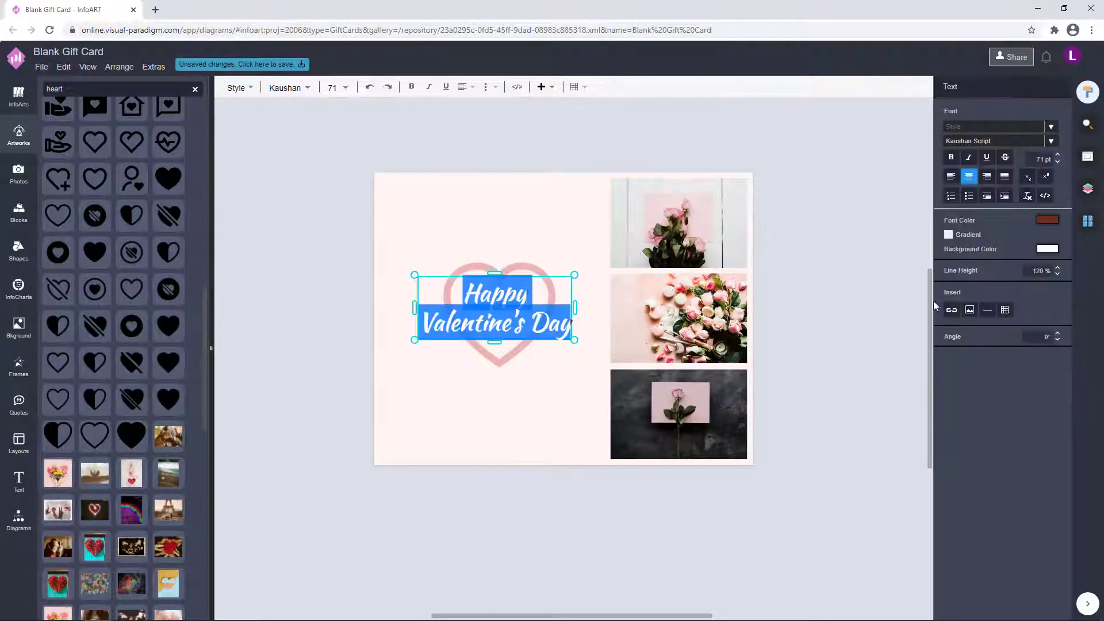
click(833, 293)
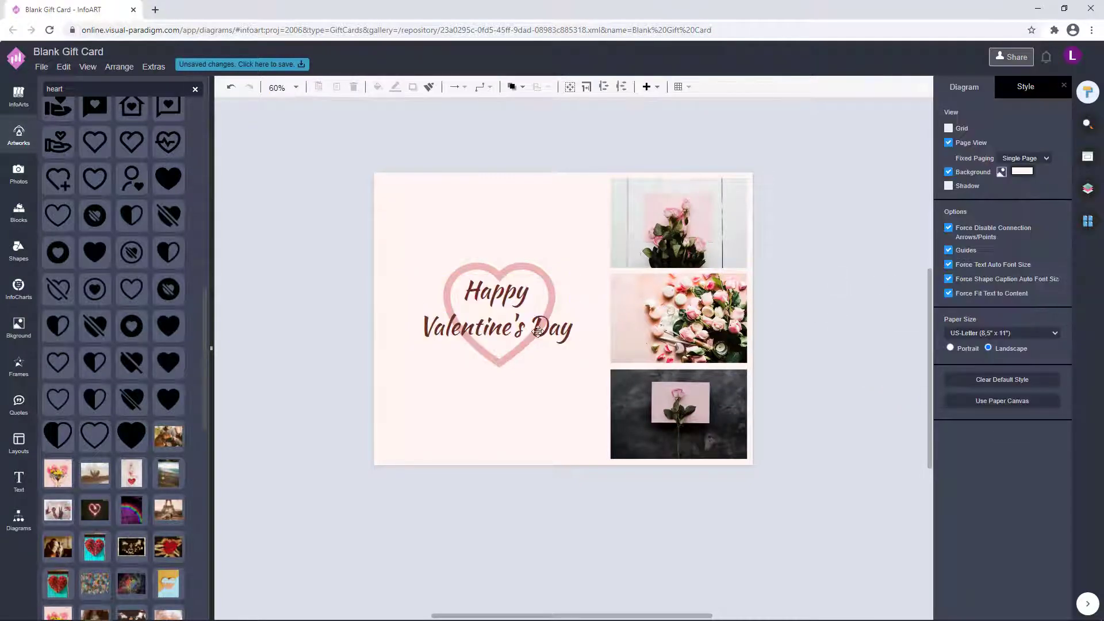
Move the greeting text down out of the way and replace the heart with another, larger heart outline from the artworks
drag(538, 331, 536, 412)
click(529, 288)
key(Delete)
drag(94, 435, 340, 217)
drag(390, 268, 539, 367)
Recolour the new heart outline light pink
click(957, 87)
click(953, 134)
click(978, 249)
click(1065, 396)
click(538, 371)
click(436, 127)
Move the greeting text back up so it sits centred over the new heart
drag(521, 405, 529, 337)
click(527, 254)
click(561, 176)
click(561, 242)
click(536, 329)
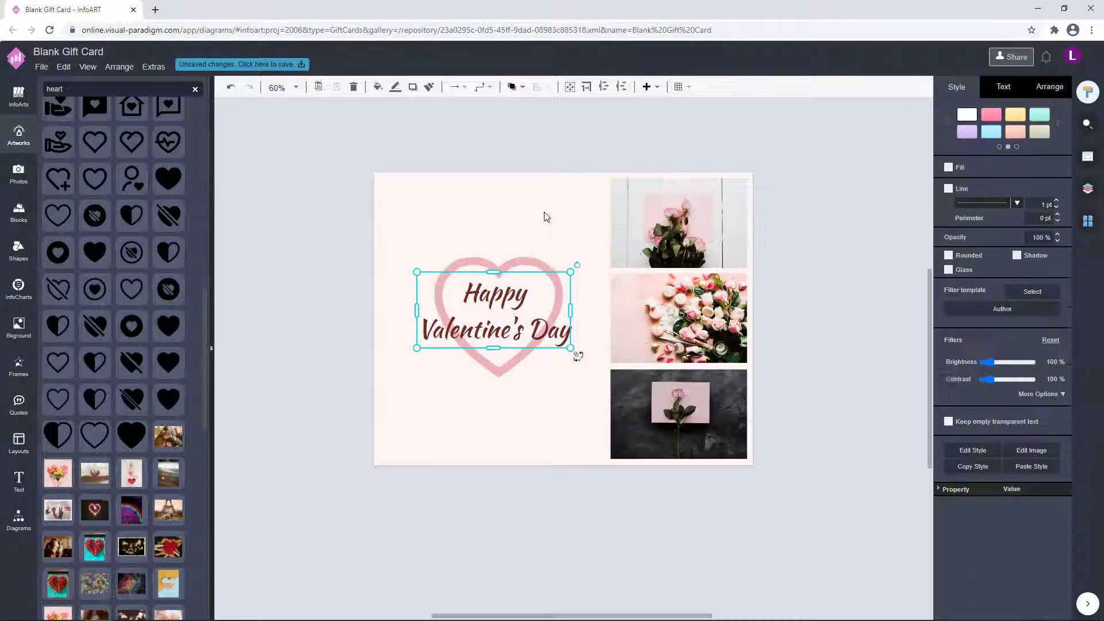
click(549, 200)
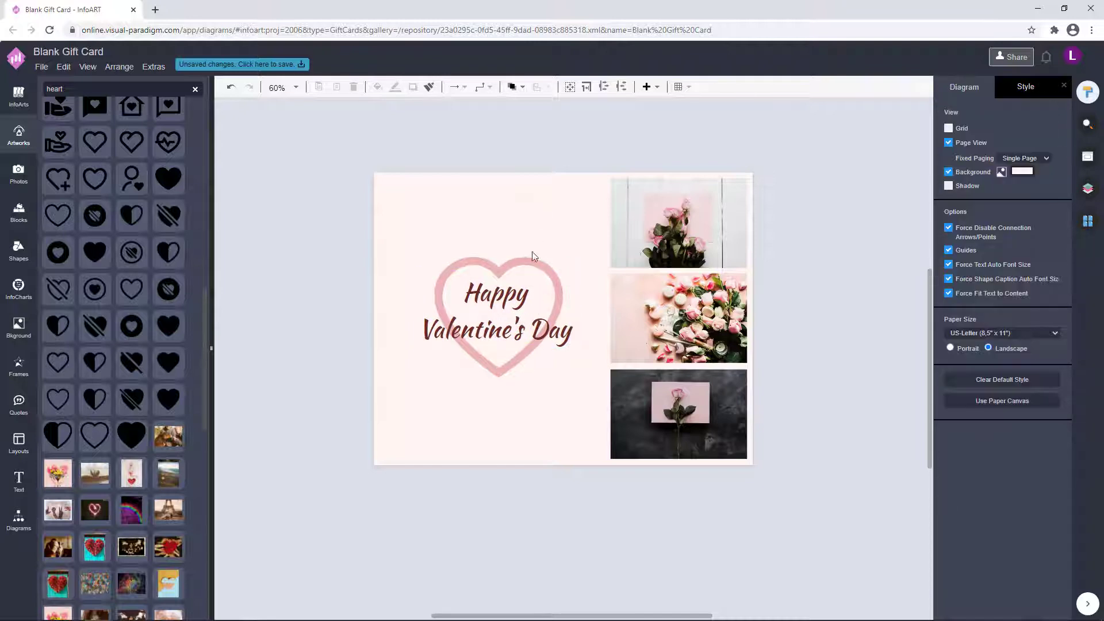
scroll(130, 312, down, 10)
click(500, 314)
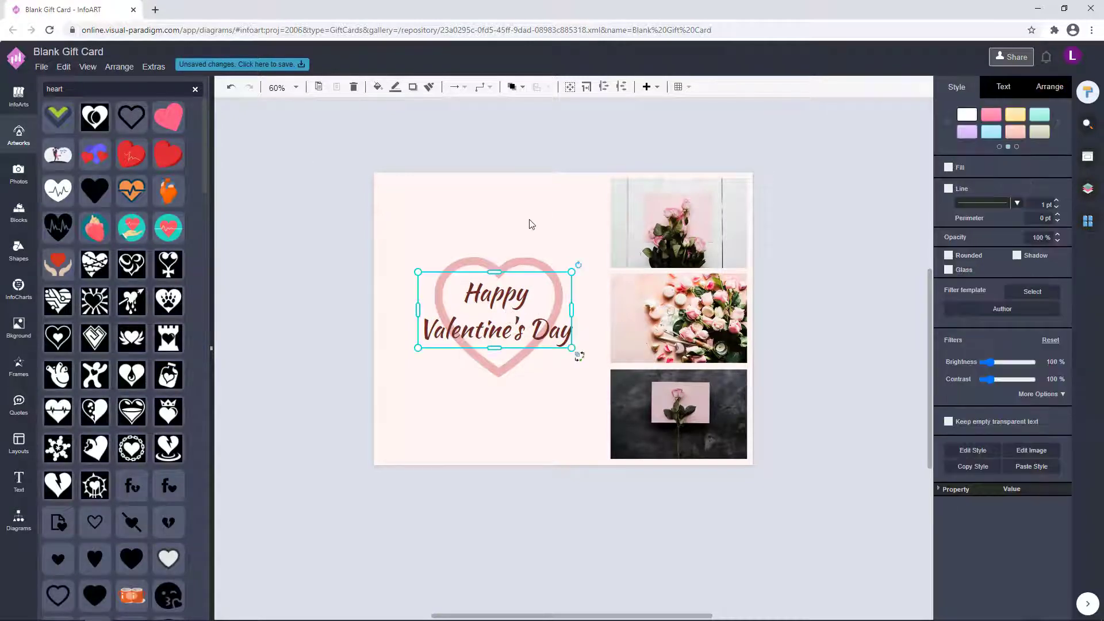
click(471, 146)
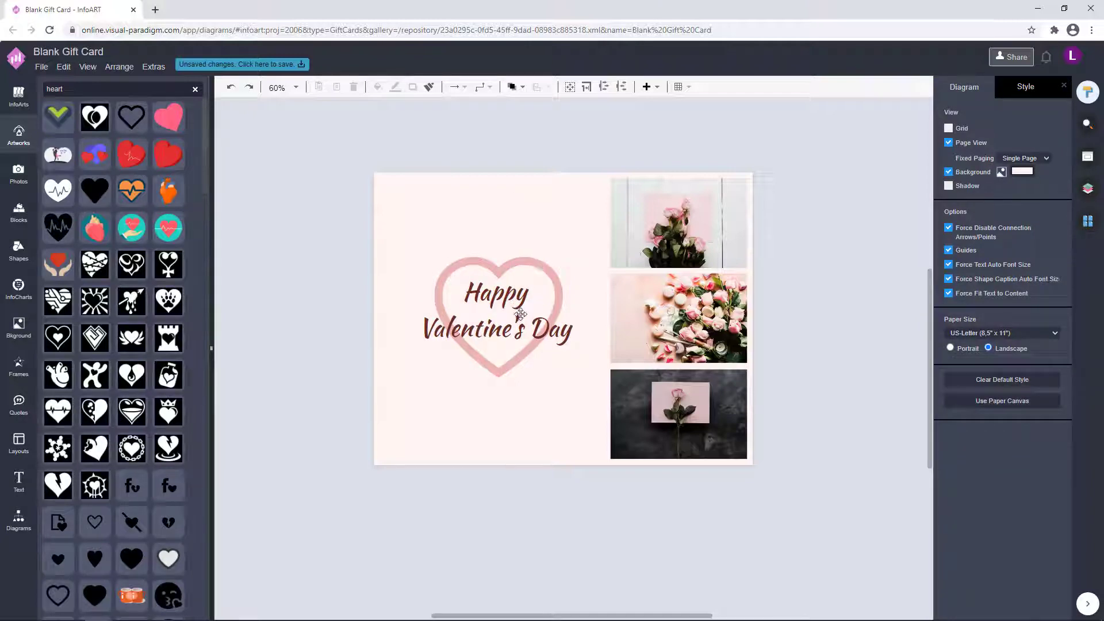
Move the greeting text to the lower part of the card and set the heart outline aside, off the page
drag(516, 304, 516, 372)
drag(540, 286, 322, 244)
click(330, 170)
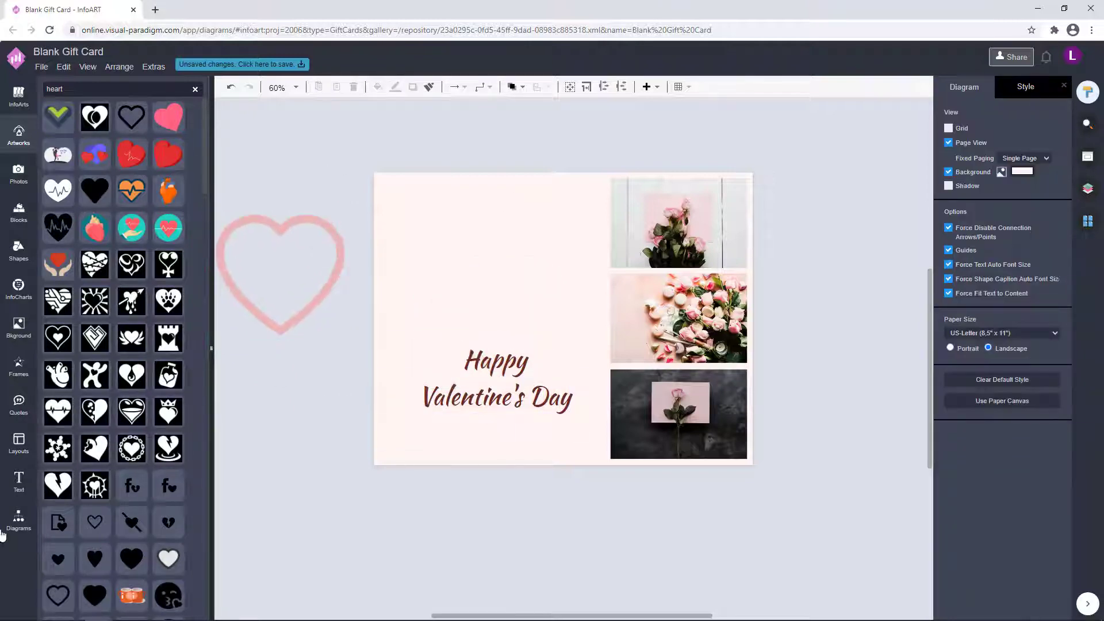
Add a floral corner ornament from the Decorative Elements silhouettes, shrunk and rotated to fit the card's upper-left corner
click(3, 533)
click(34, 134)
click(195, 90)
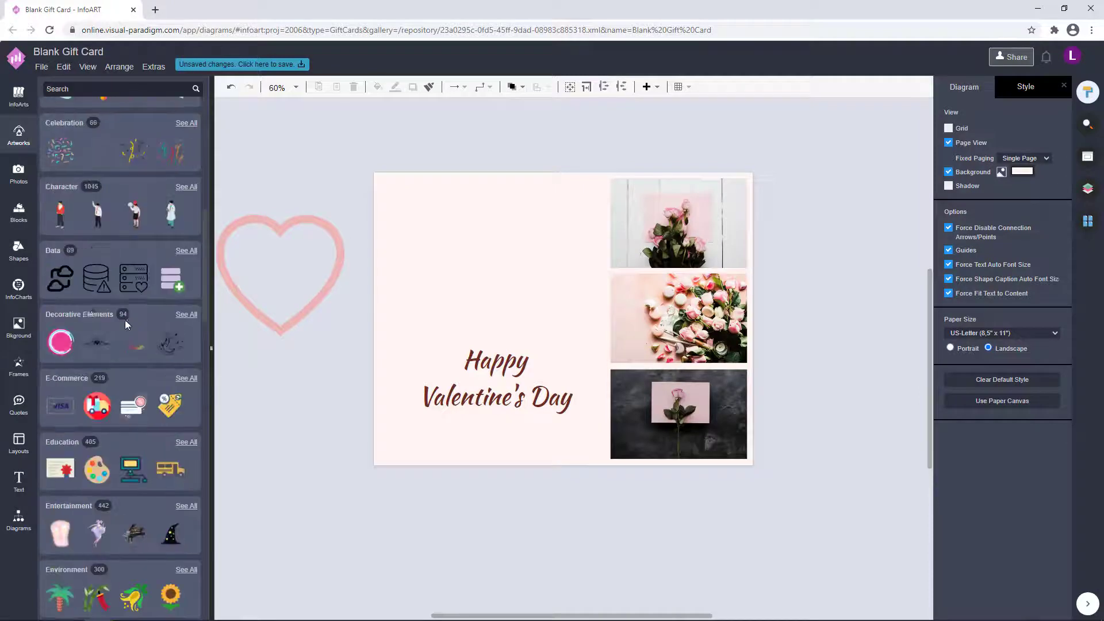
click(92, 308)
click(81, 121)
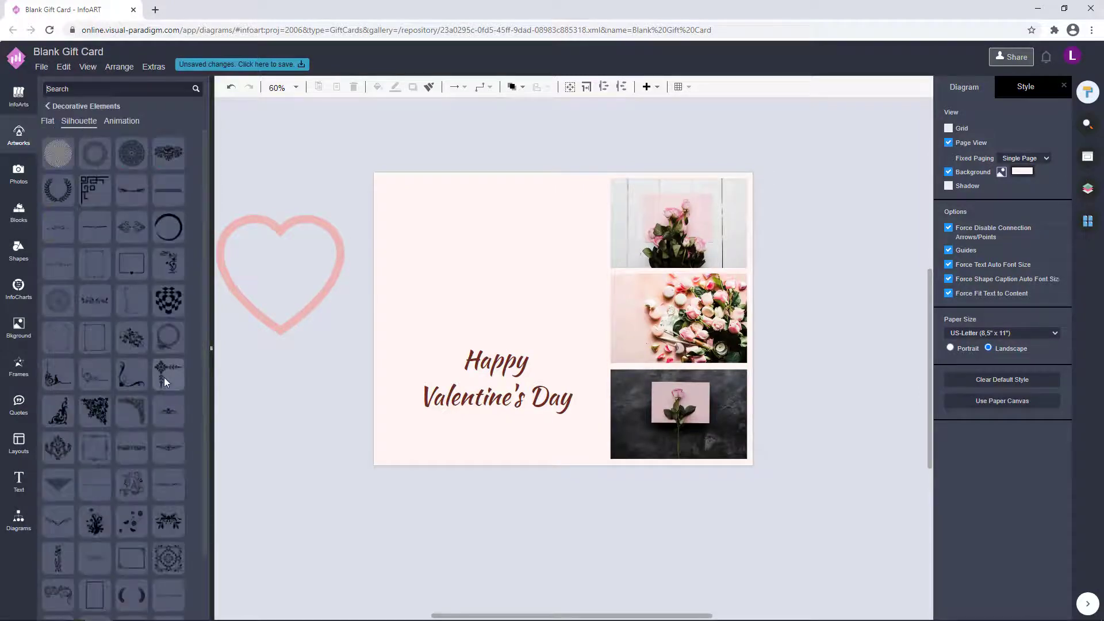
mouse_move(129, 385)
drag(51, 380, 399, 205)
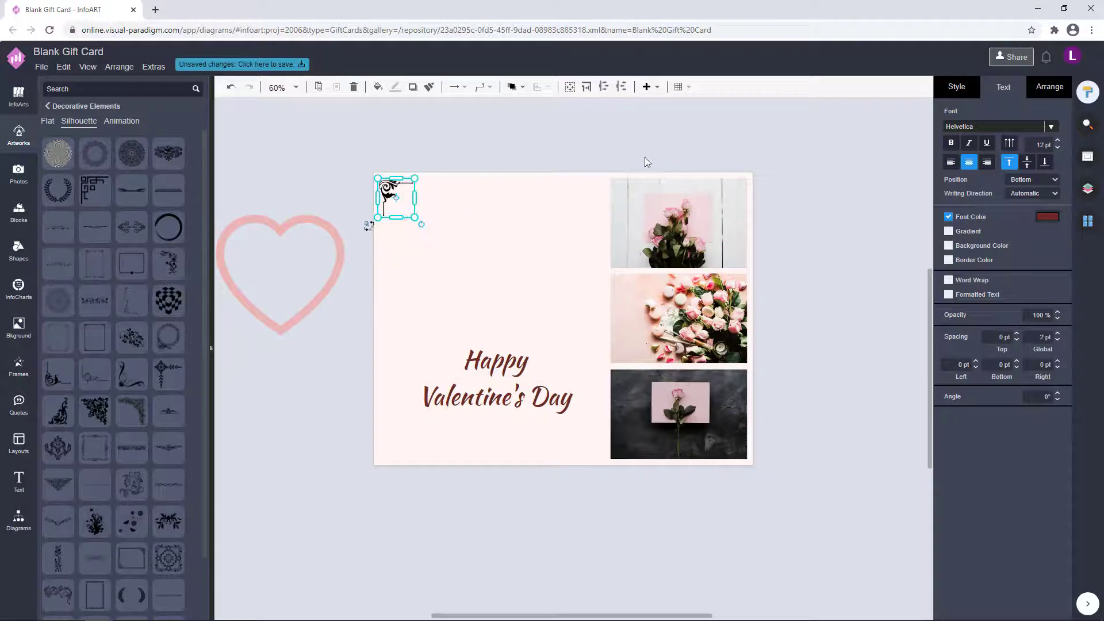
Recolour the corner ornament light pink
click(956, 86)
click(956, 133)
click(976, 247)
click(1062, 396)
click(457, 152)
click(403, 190)
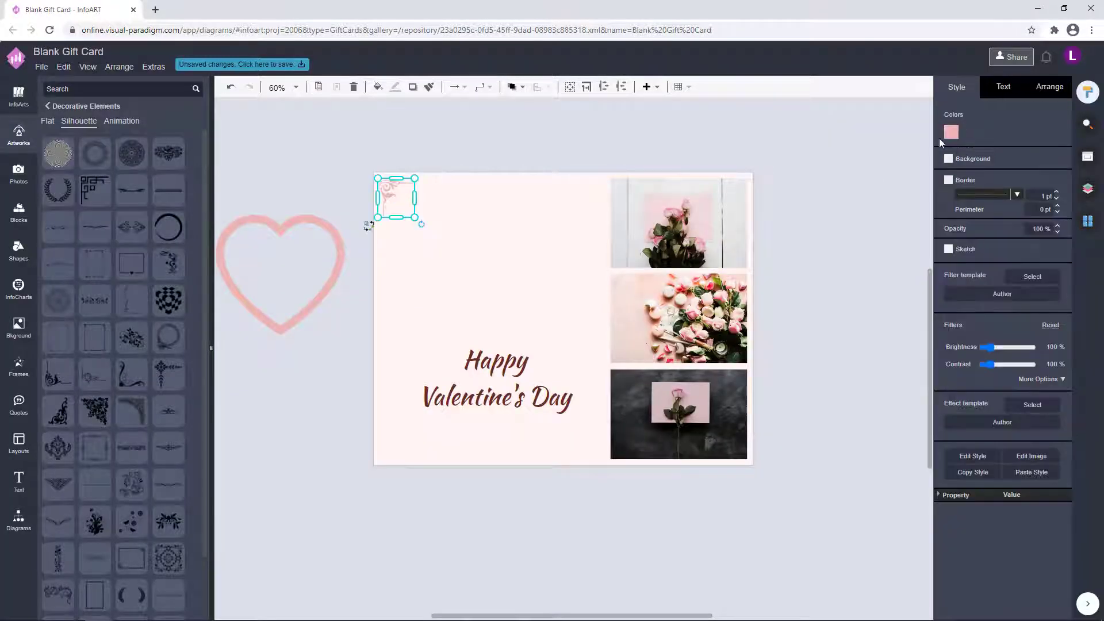
Recolour the corner ornament to the muted red C3646C
click(952, 133)
click(987, 248)
click(1064, 396)
click(528, 162)
click(395, 198)
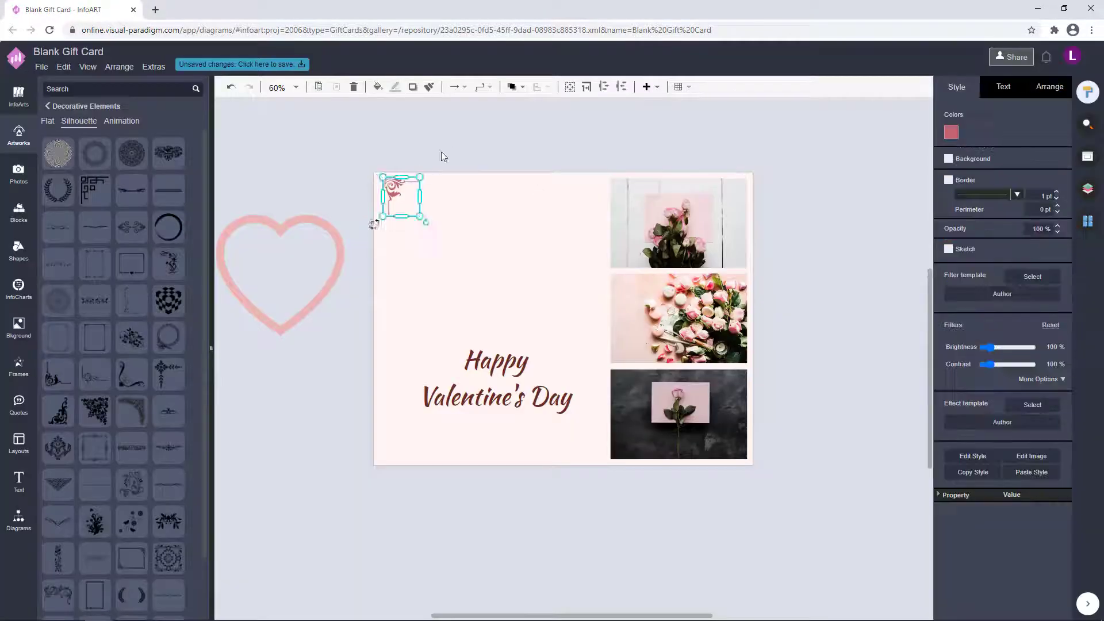
Duplicate the corner ornament, mirror the copy beside the top photo and align both ornaments at the same height
drag(386, 197, 577, 207)
click(1050, 86)
shift+click(413, 192)
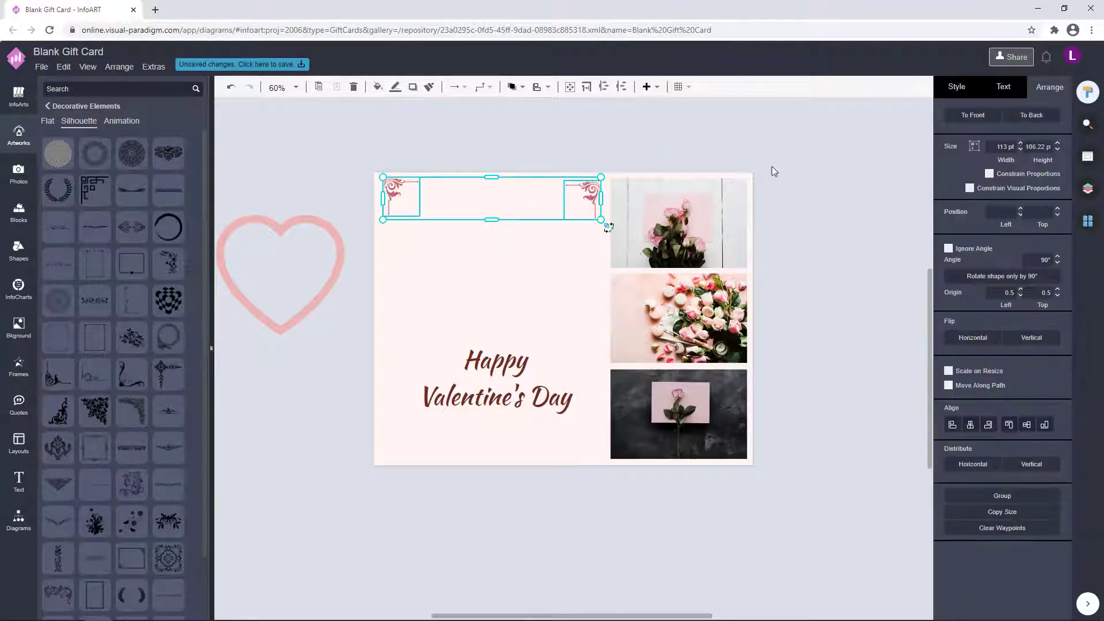
click(834, 243)
Move the greeting text up to the middle of the card's empty area, beneath the two ornaments
drag(518, 392, 518, 307)
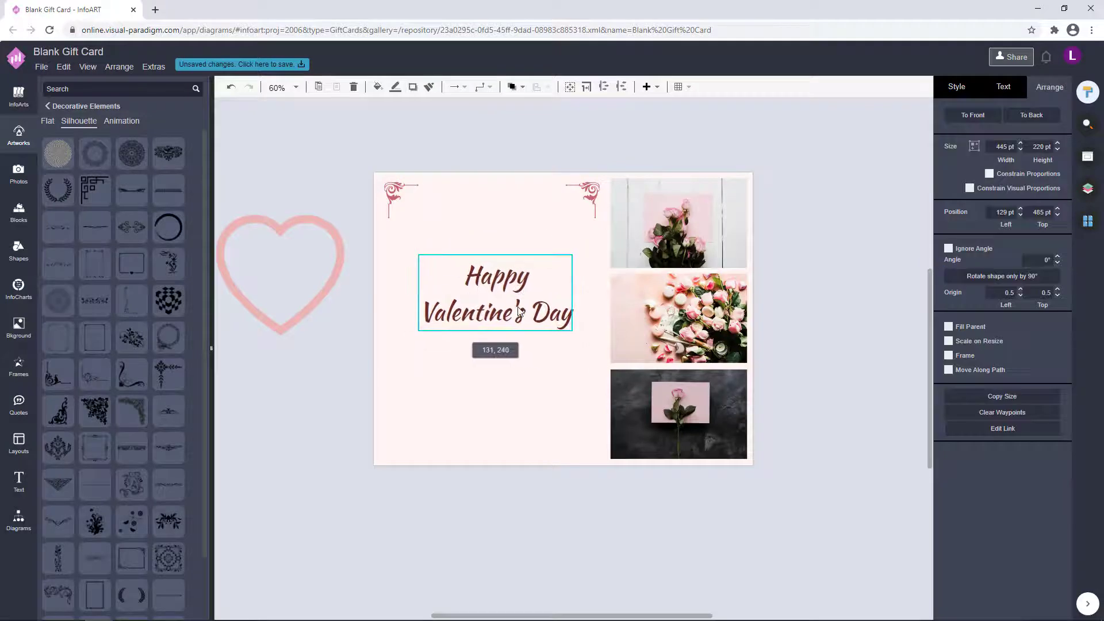
click(586, 197)
click(457, 150)
Recolour the upper-left corner ornament dark reddish brown
click(397, 194)
click(970, 92)
click(951, 132)
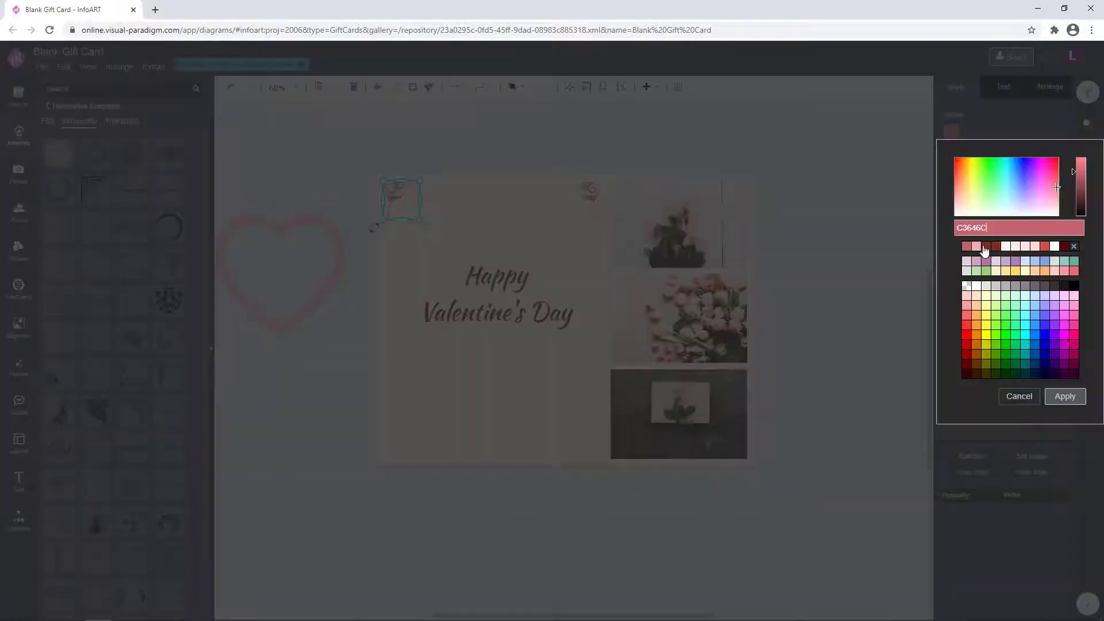
click(982, 247)
click(1065, 395)
click(587, 194)
click(751, 141)
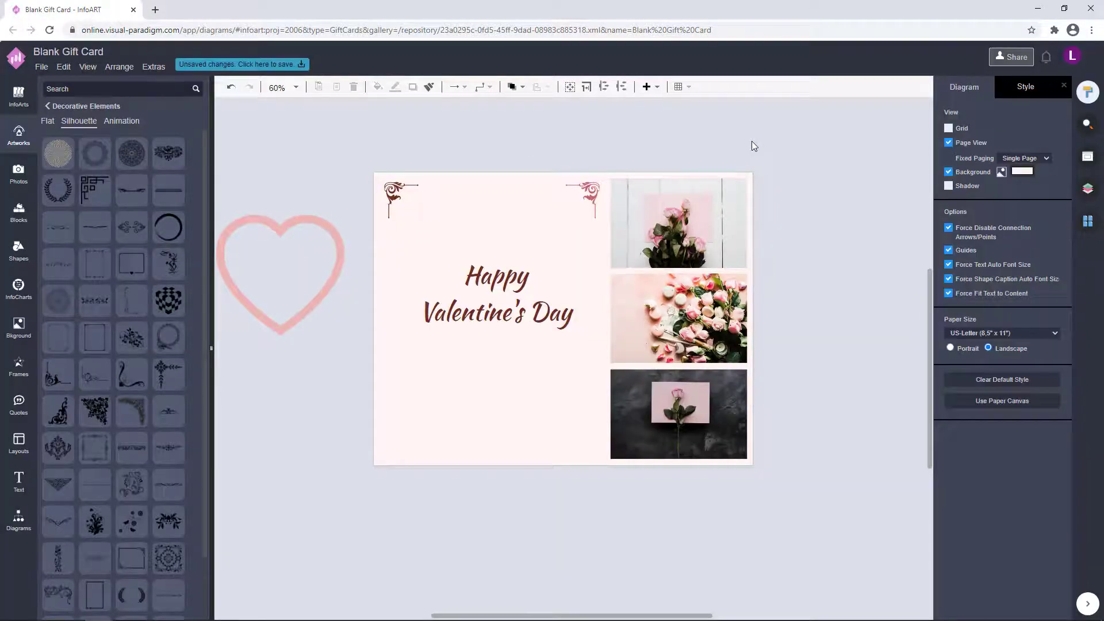
Recolour the ornament beside the top photo to 7A3128 and give the upper-left ornament a matching dark reddish brown
click(592, 198)
click(951, 132)
click(968, 247)
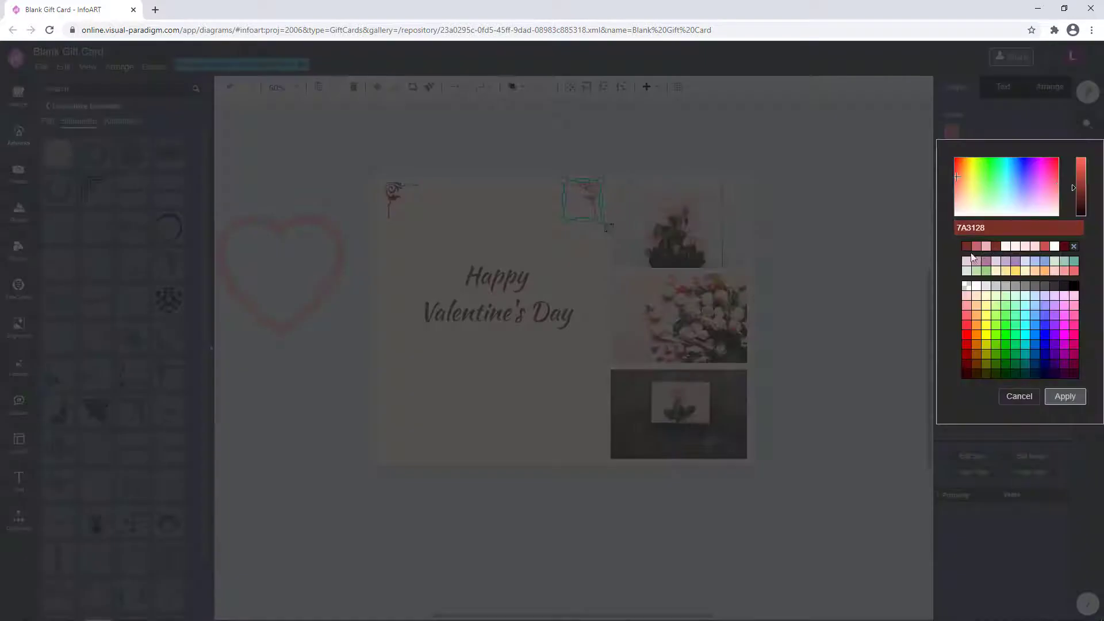
click(1064, 396)
click(397, 196)
click(951, 132)
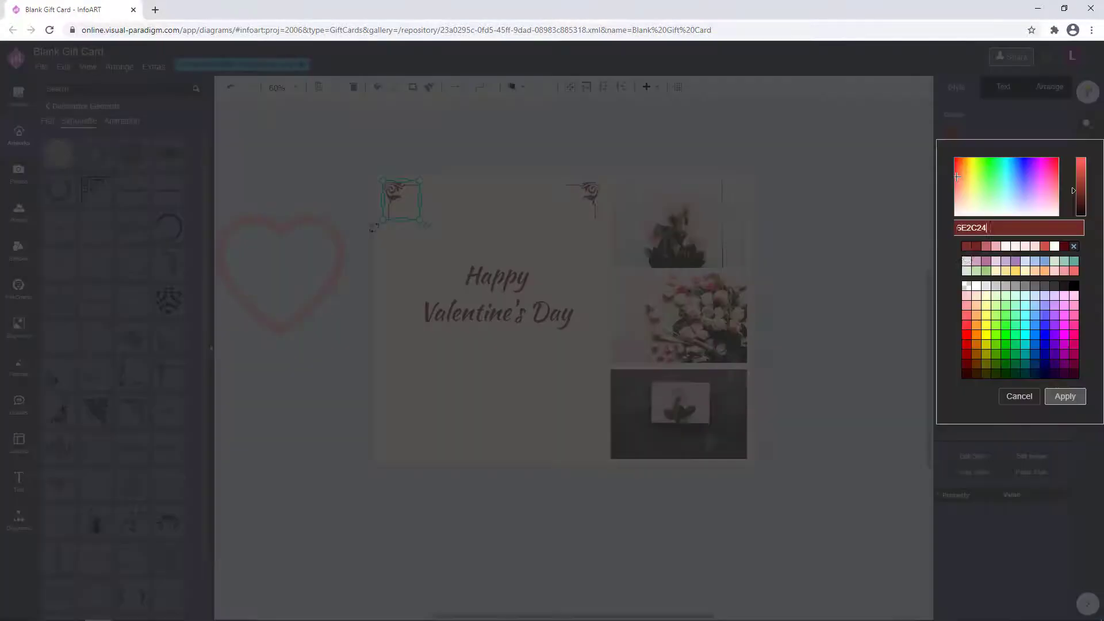
click(1064, 396)
click(592, 191)
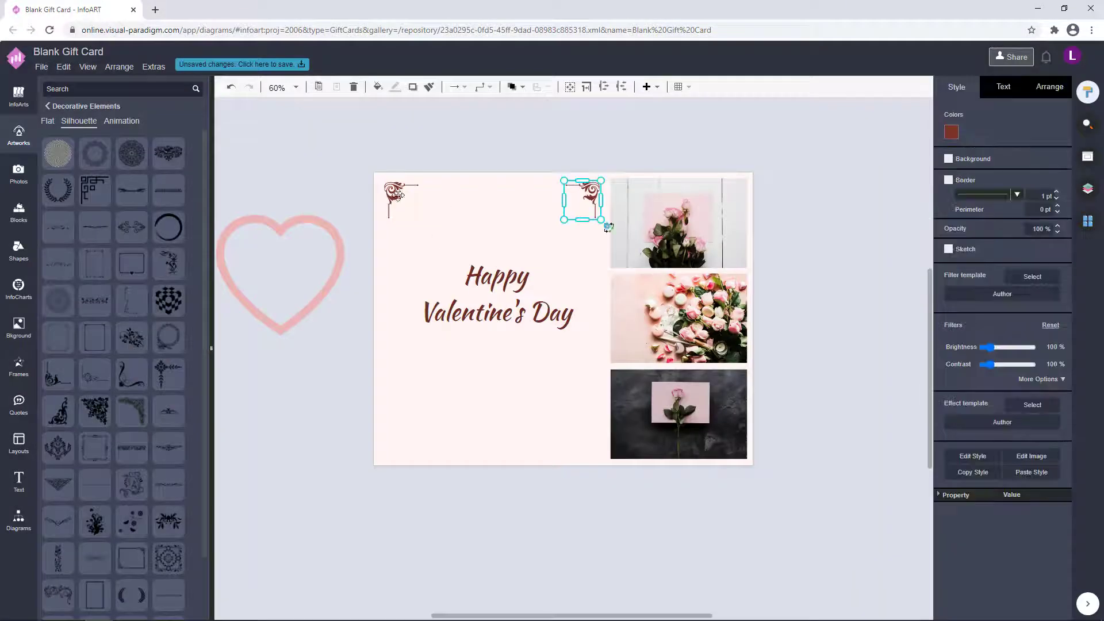
Enlarge the upper-left ornament to about 140 by 131.6 pt and copy its size to the opposite ornament
click(414, 217)
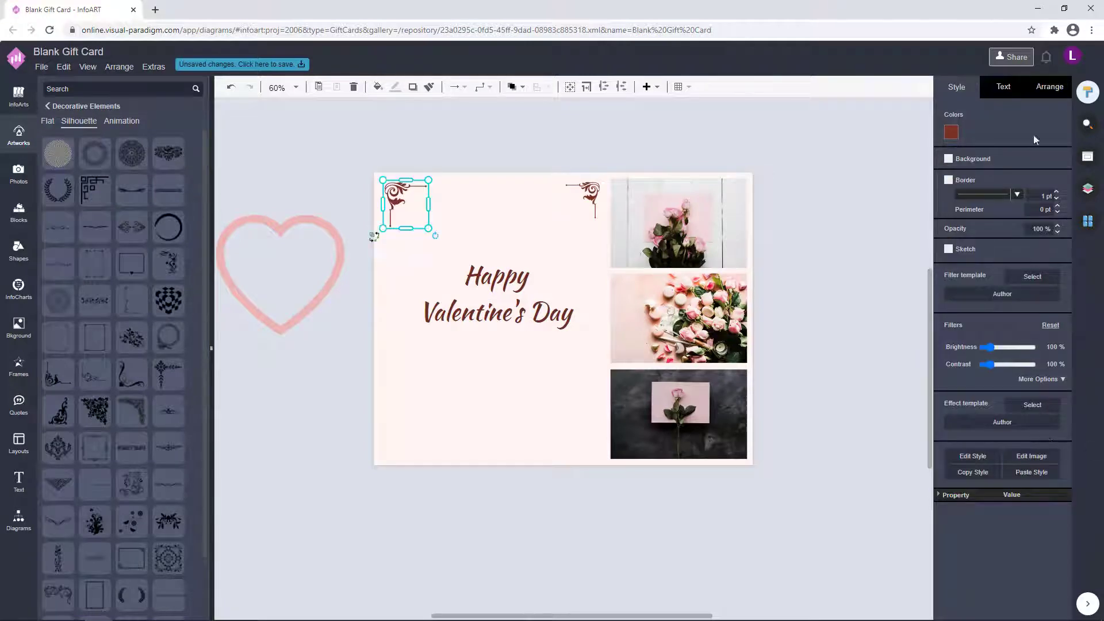
click(1049, 87)
click(1025, 444)
click(594, 199)
Reposition the two enlarged ornaments level with each other in the upper corners of the greeting area
drag(615, 201, 592, 207)
shift+click(401, 200)
click(605, 174)
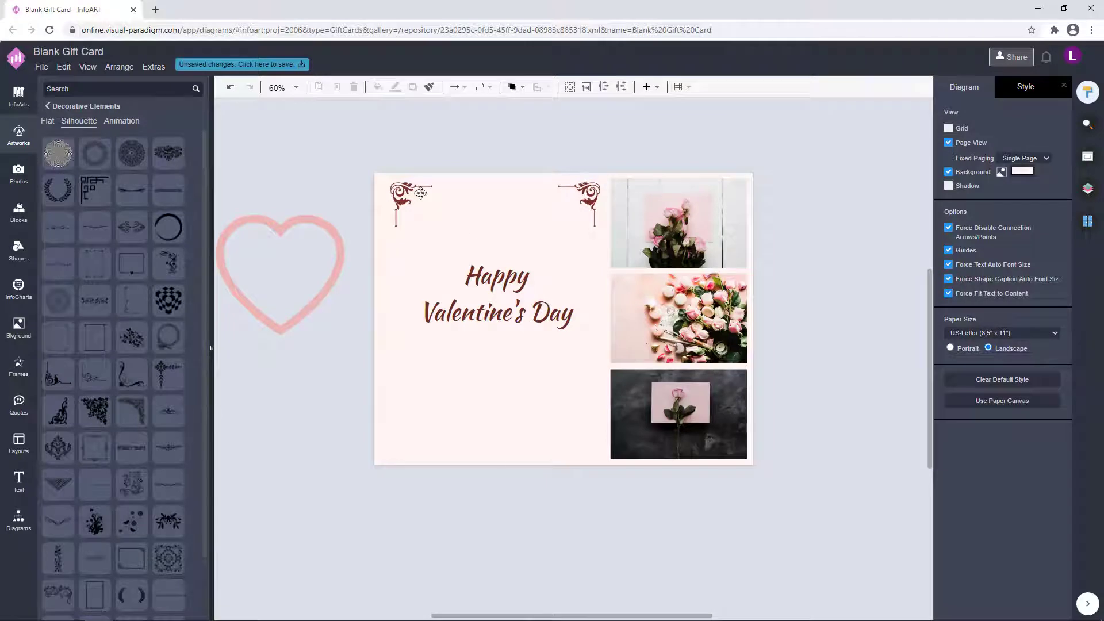
drag(421, 192, 402, 201)
shift+click(586, 199)
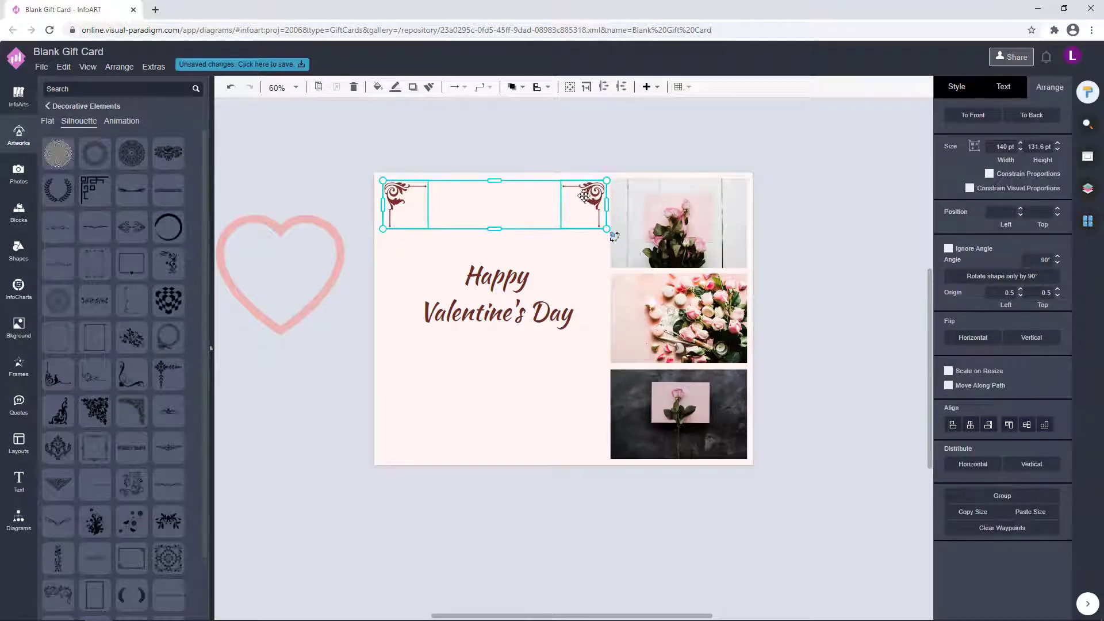
click(578, 239)
click(579, 220)
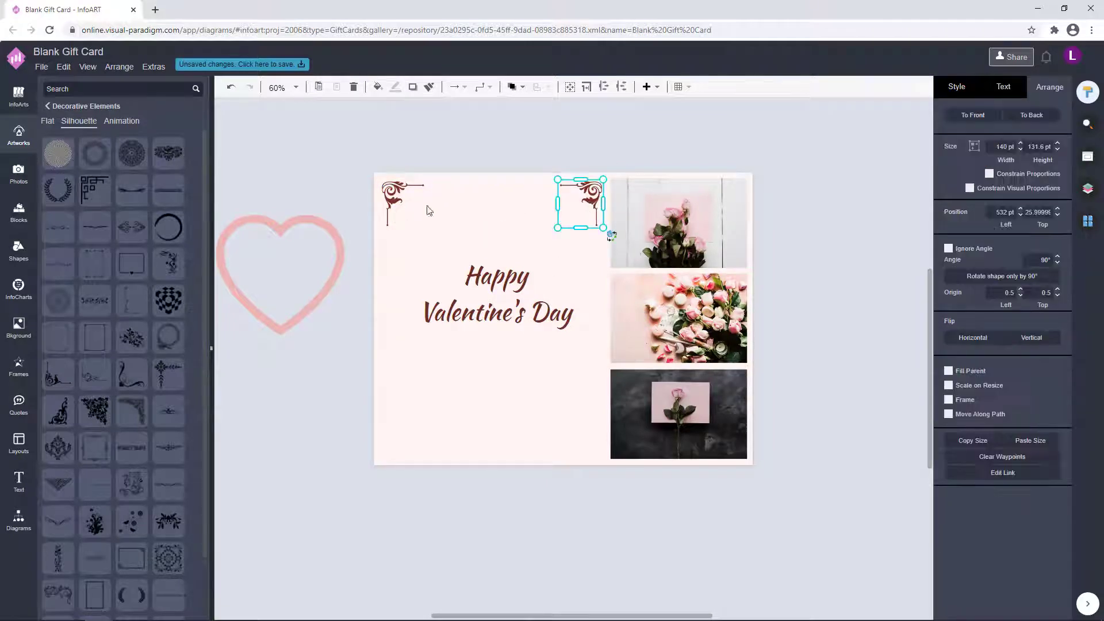
Duplicate the two upper ornaments as a group, rotate the copy to 180° and place it in the lower corners of the greeting area
shift+click(422, 196)
key(ctrl+c)
key(ctrl+v)
key(ctrl+g)
click(652, 188)
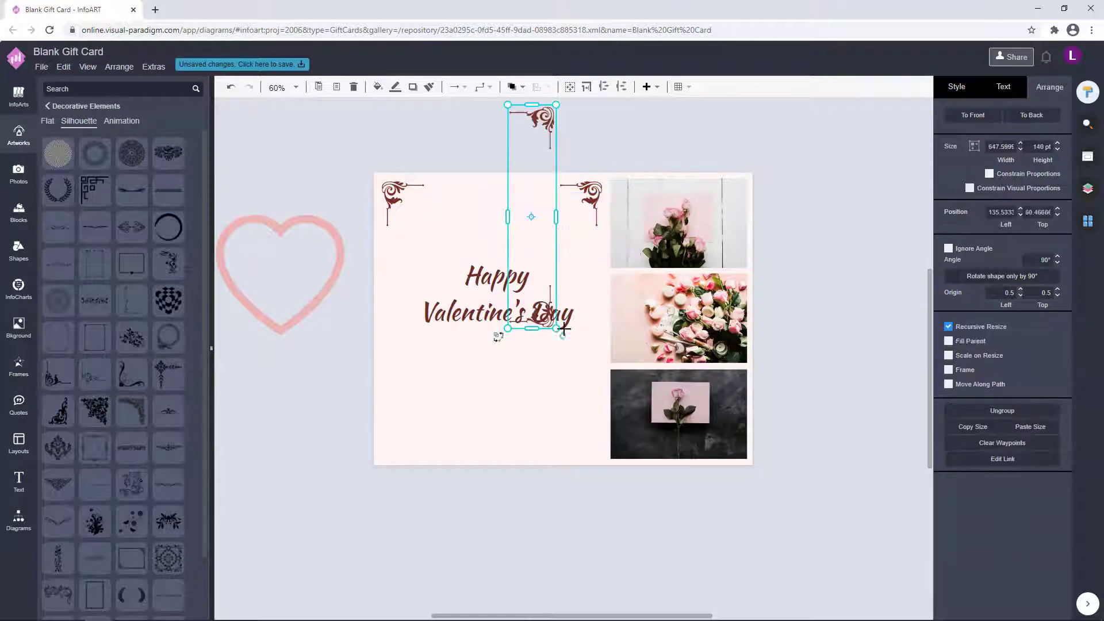
click(564, 329)
drag(636, 228, 595, 445)
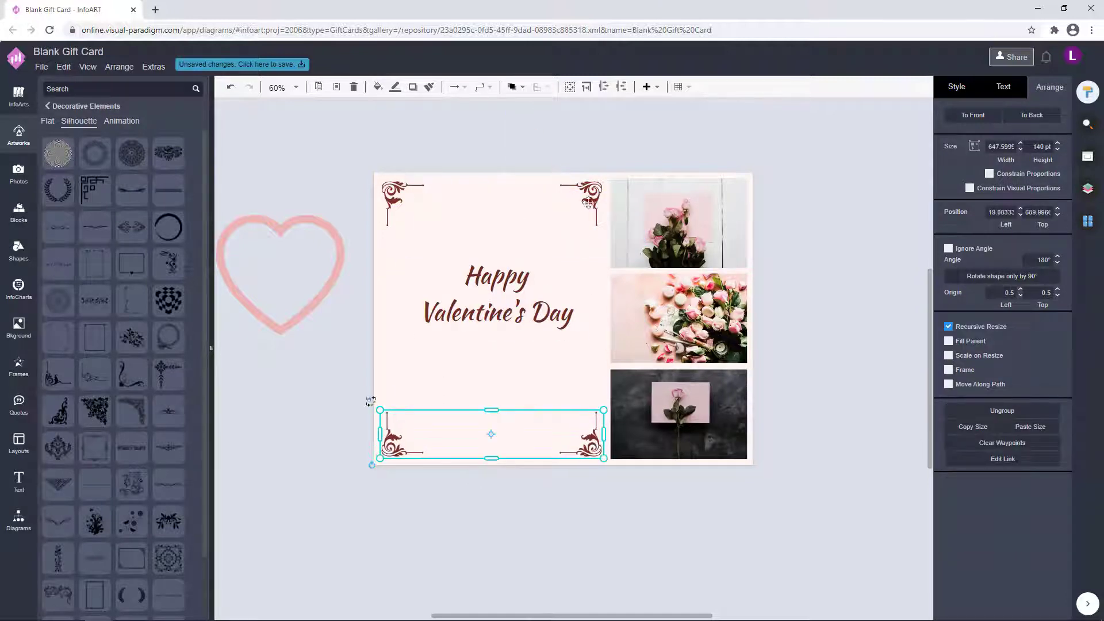
Ungroup the two ornaments in the lower corners of the greeting area
shift+click(587, 199)
click(499, 230)
click(405, 204)
click(401, 455)
right_click(483, 423)
click(397, 446)
click(397, 446)
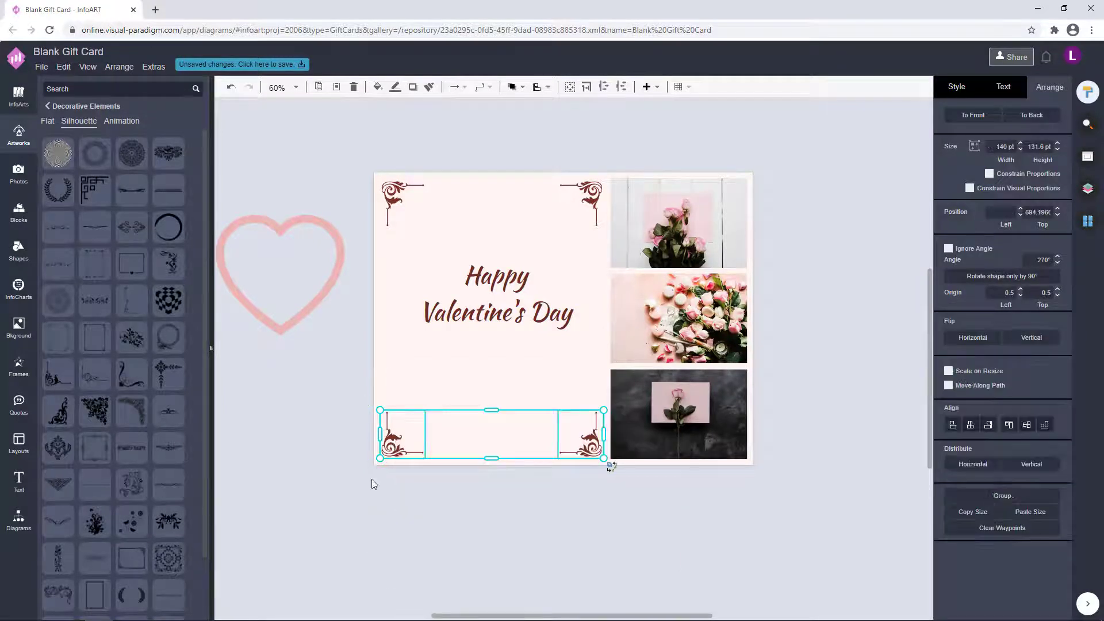
Align the lower ornaments with the upper ones, one pair by left edges and the other by right edges
shift+click(393, 200)
click(955, 428)
click(591, 199)
shift+click(593, 430)
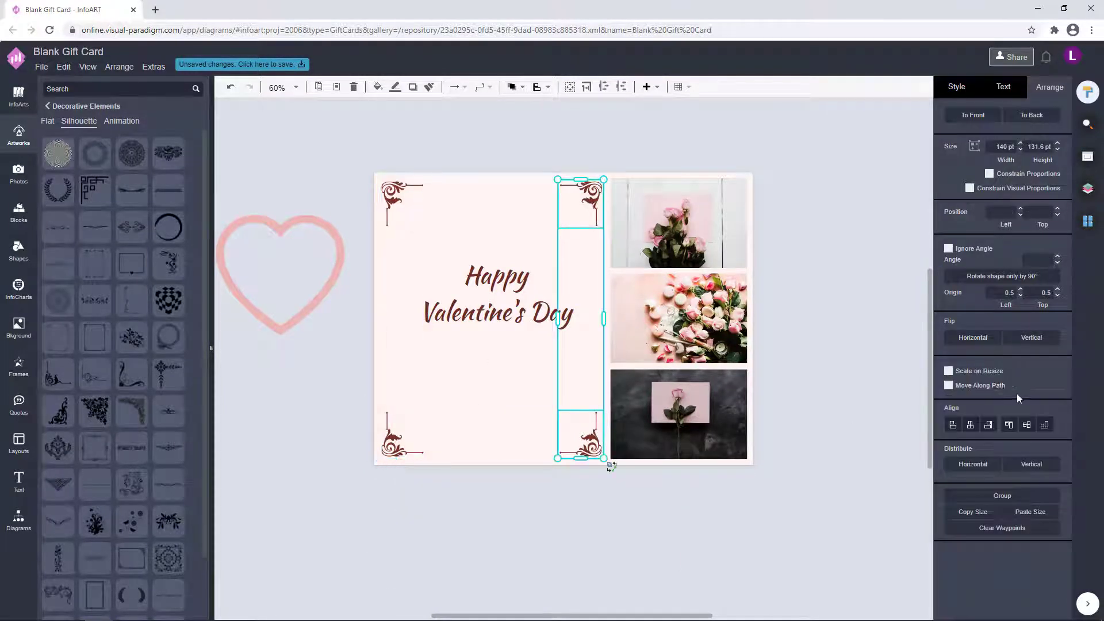
click(989, 427)
click(807, 461)
Reposition the "Happy Valentine's Day" greeting slightly lower on the card
mouse_move(510, 296)
mouse_down()
mouse_move(508, 326)
mouse_move(498, 310)
mouse_up()
click(512, 264)
click(797, 262)
drag(561, 263, 549, 270)
drag(497, 309, 502, 308)
drag(554, 340, 563, 344)
Place a smaller copy of the greeting between the upper ornaments and reword it as "Special Gift For My Love"
drag(520, 326, 566, 210)
click(564, 324)
click(520, 328)
key(ctrl+d)
drag(510, 200, 510, 212)
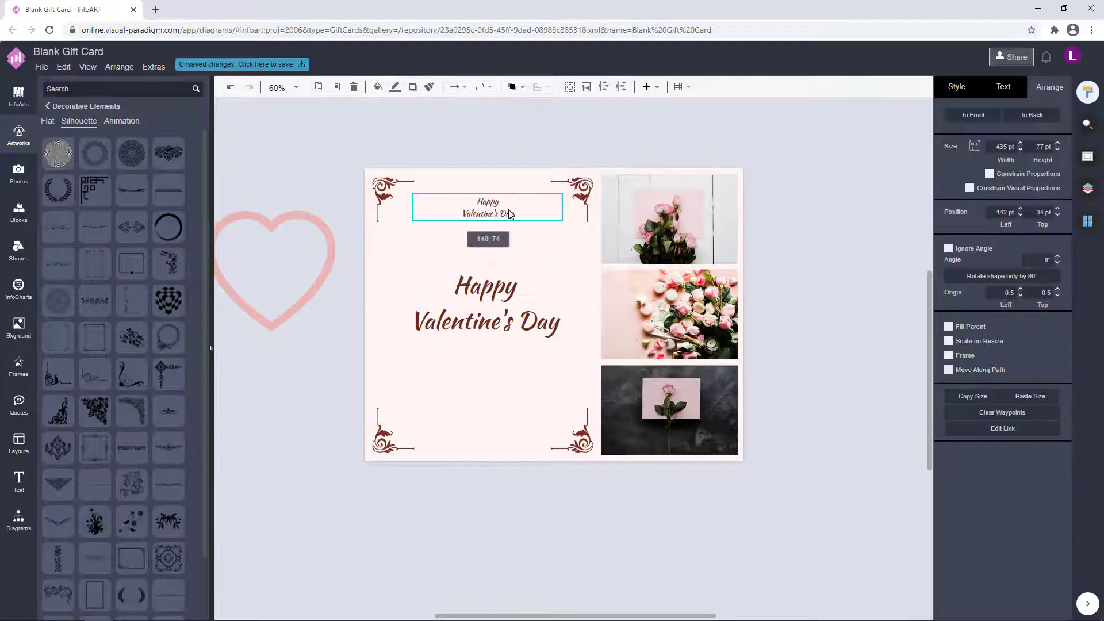
double_click(511, 212)
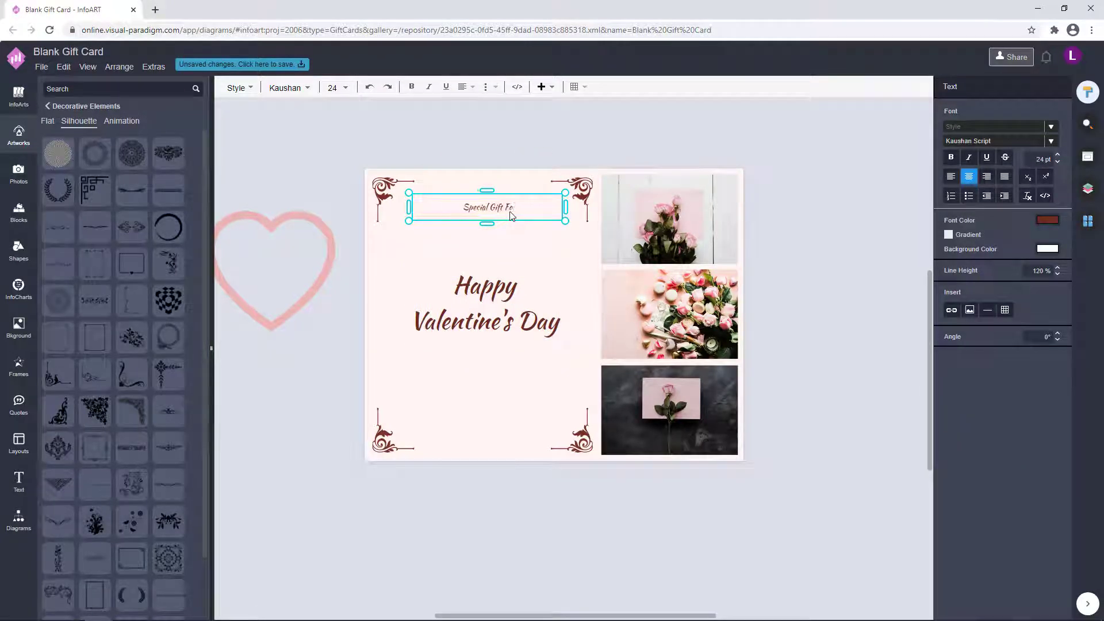
click(522, 142)
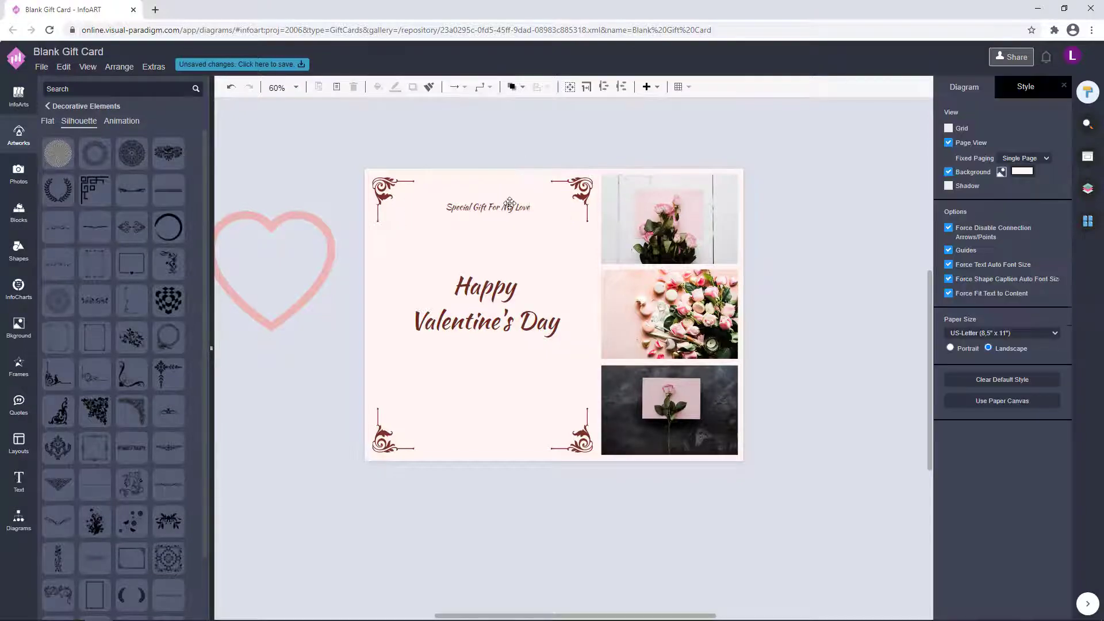
Enlarge the "Special Gift For My Love" text to about 347 by 46 pt and centre it above the greeting
click(508, 206)
scroll(484, 195, up, 4)
drag(641, 221, 529, 220)
drag(529, 233, 592, 251)
drag(555, 227, 586, 196)
click(567, 182)
scroll(567, 182, down, 4)
click(563, 203)
click(592, 132)
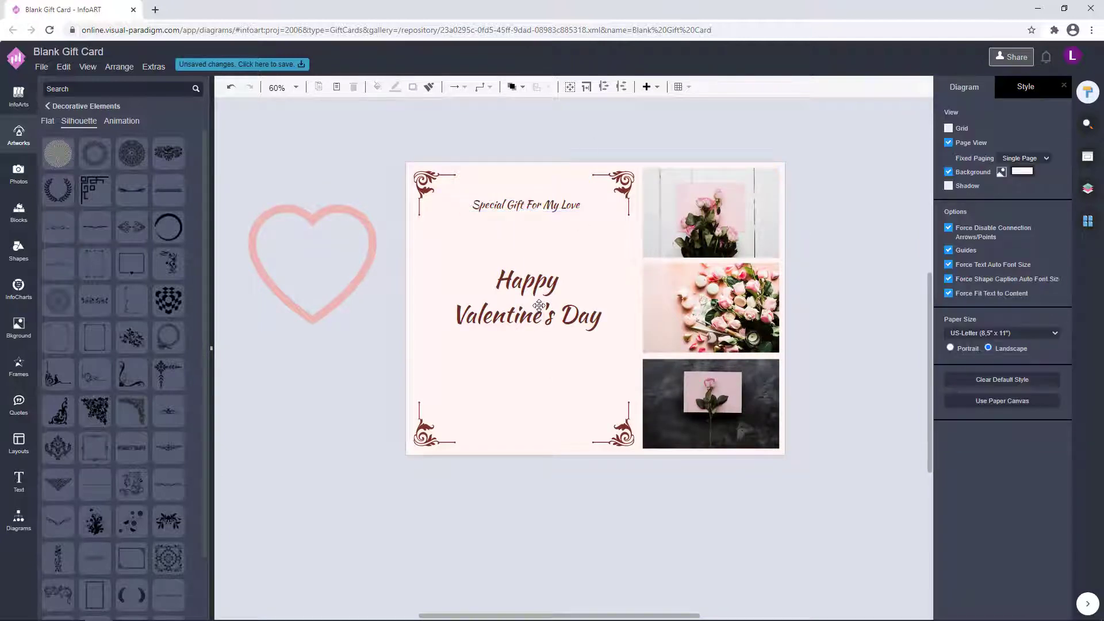
Nudge the "Happy Valentine's Day" greeting slightly upward
click(540, 306)
click(566, 141)
drag(559, 276, 559, 273)
click(562, 143)
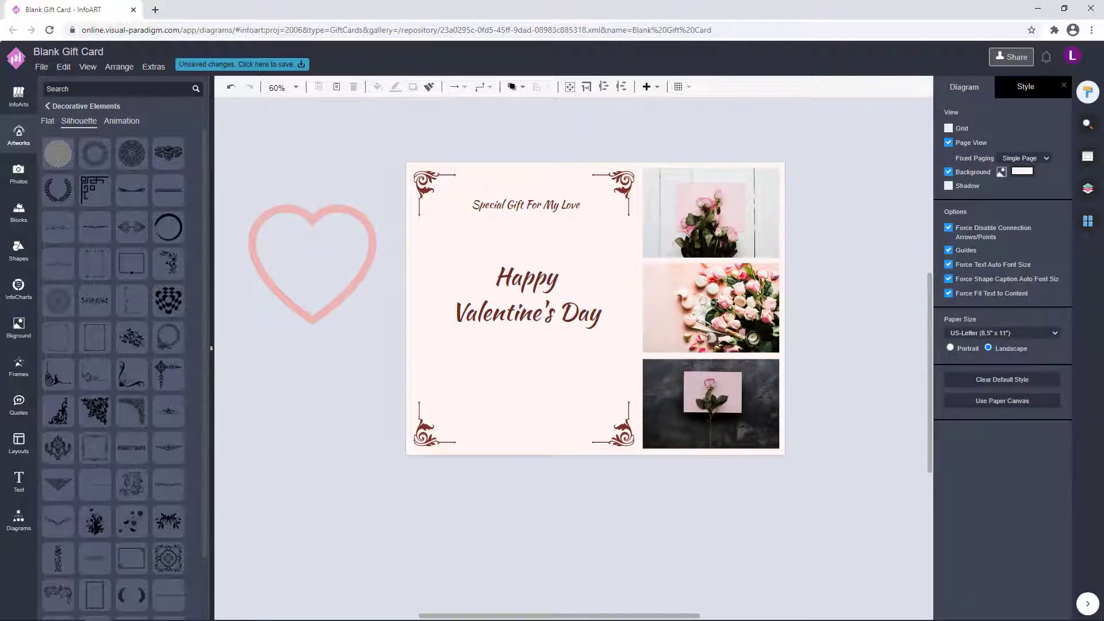
click(566, 205)
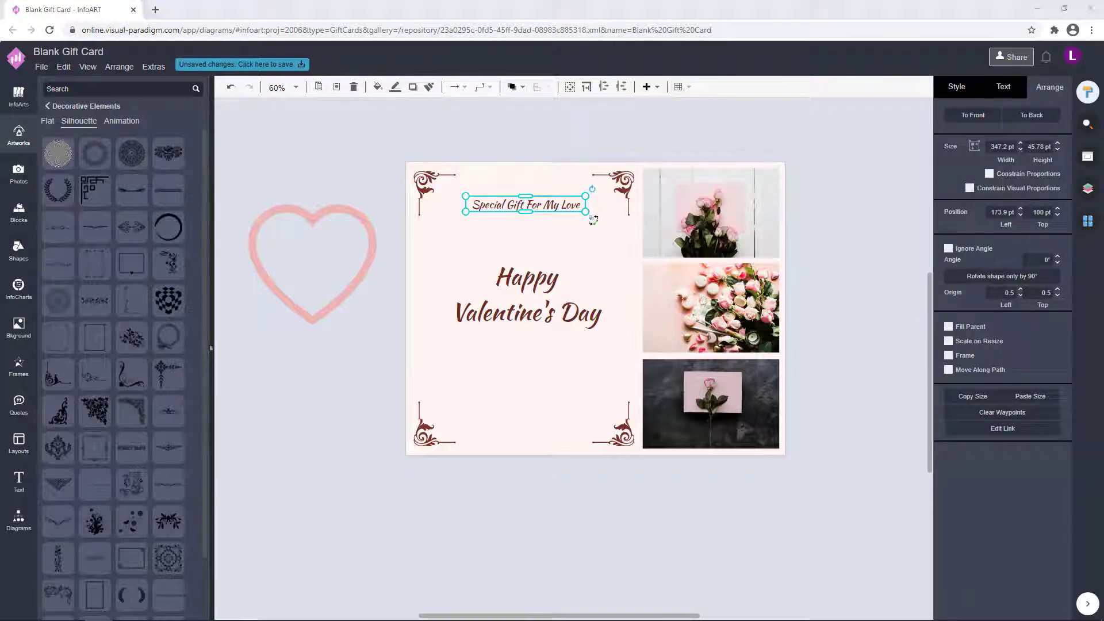
click(532, 153)
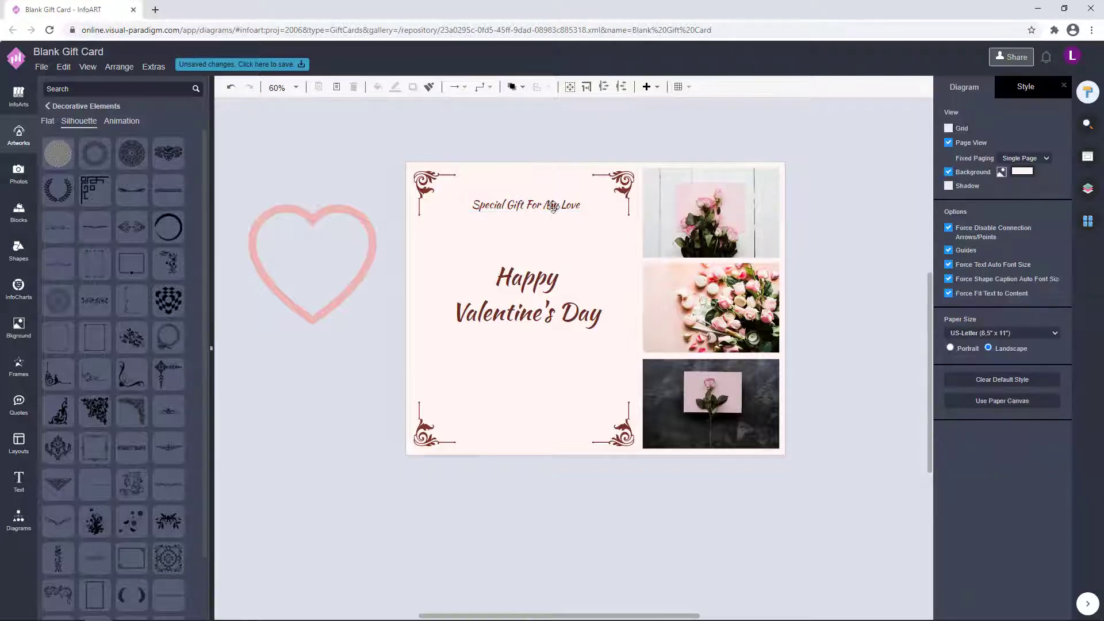
Try the Amethysta font on the "Special Gift For My Love" text, fitting it on one line
double_click(552, 206)
click(1051, 141)
click(929, 298)
click(567, 153)
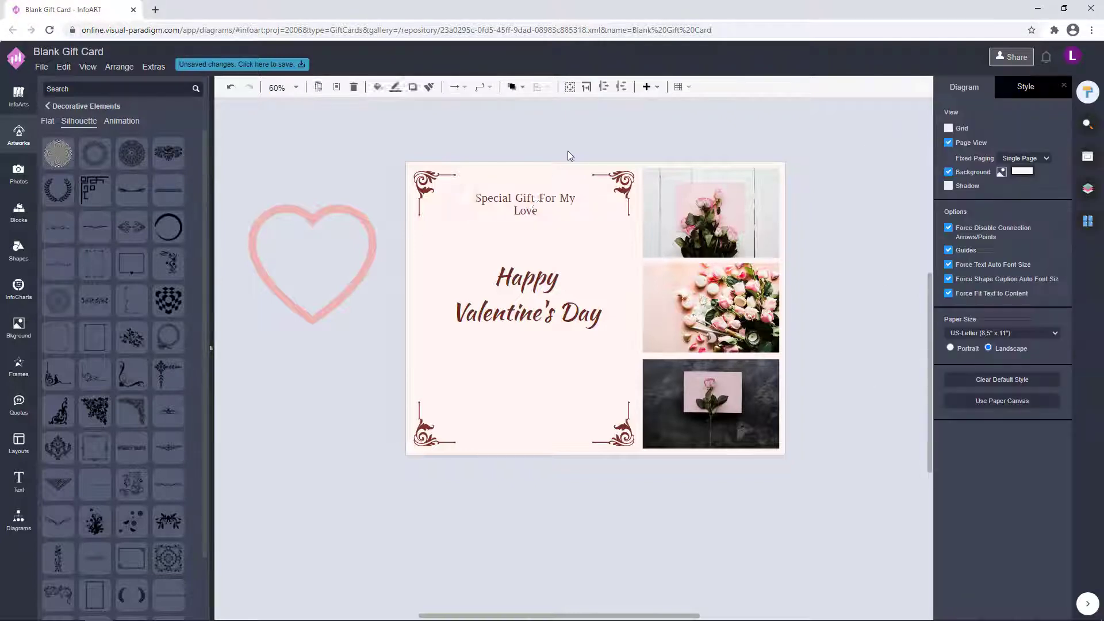
click(554, 200)
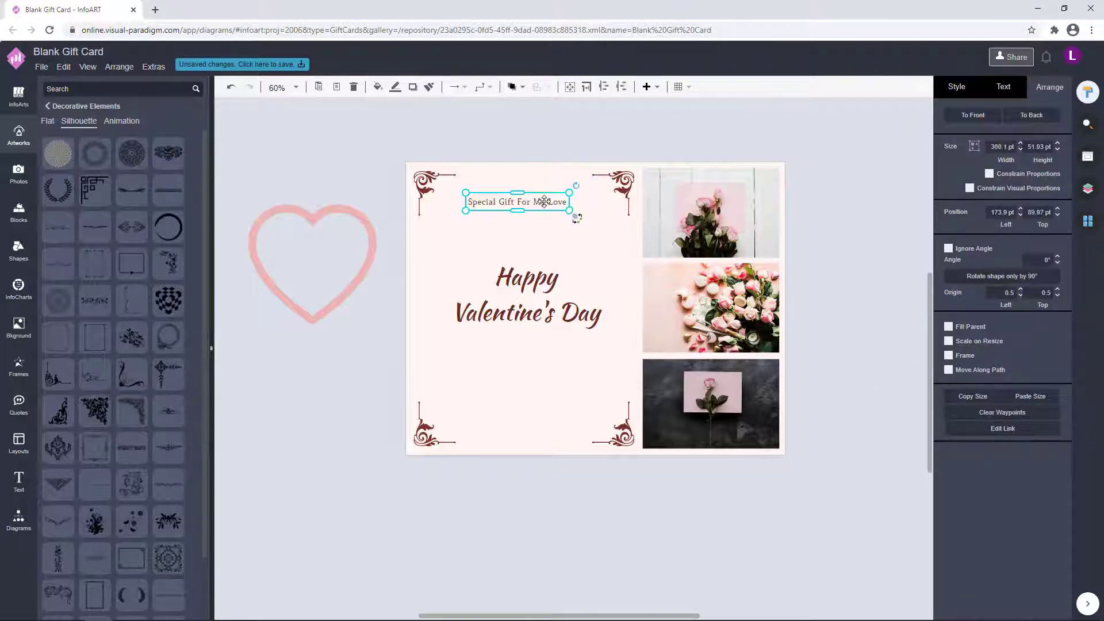
Set the "Special Gift For My Love" text in Bellefair and centre it between the upper ornaments
double_click(552, 200)
click(1051, 141)
scroll(926, 236, down, 3)
scroll(927, 240, down, 10)
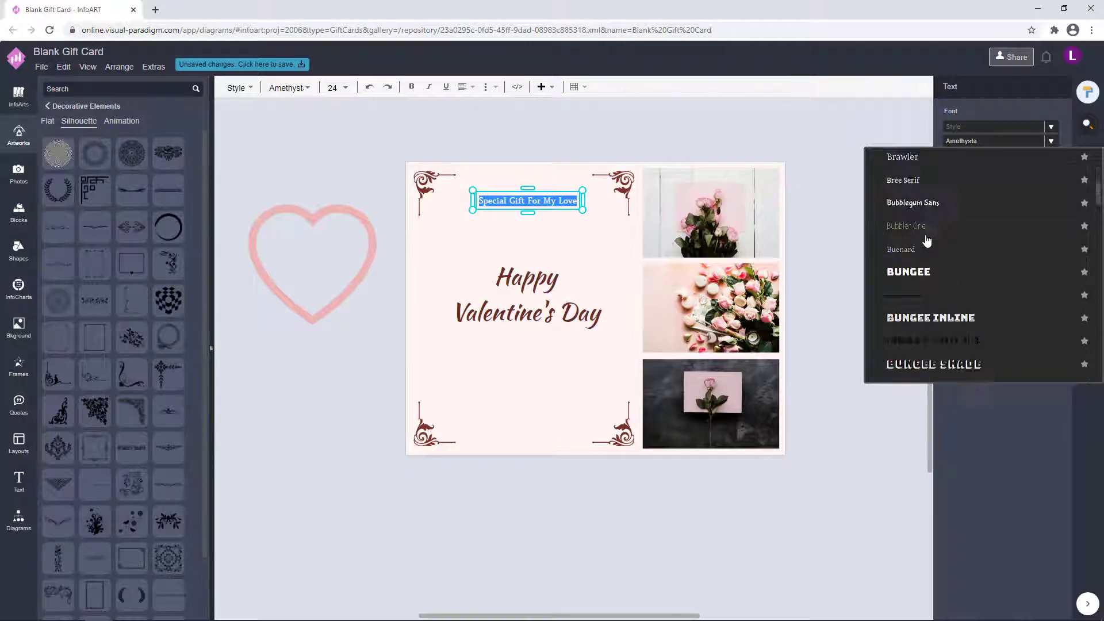
scroll(926, 240, up, 7)
scroll(927, 240, down, 5)
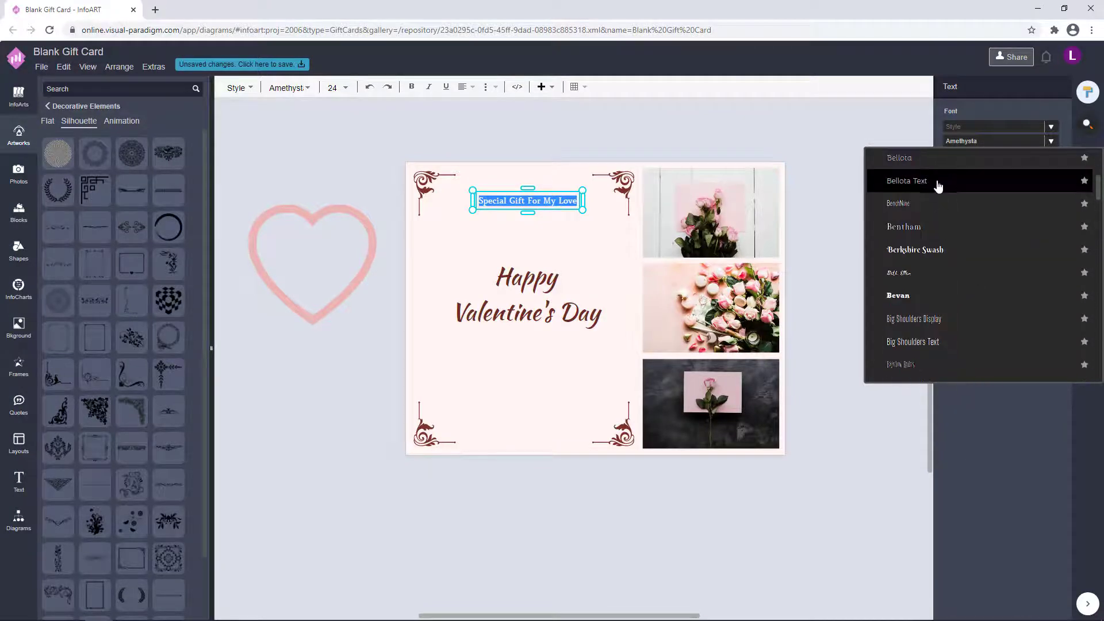
click(540, 249)
click(580, 206)
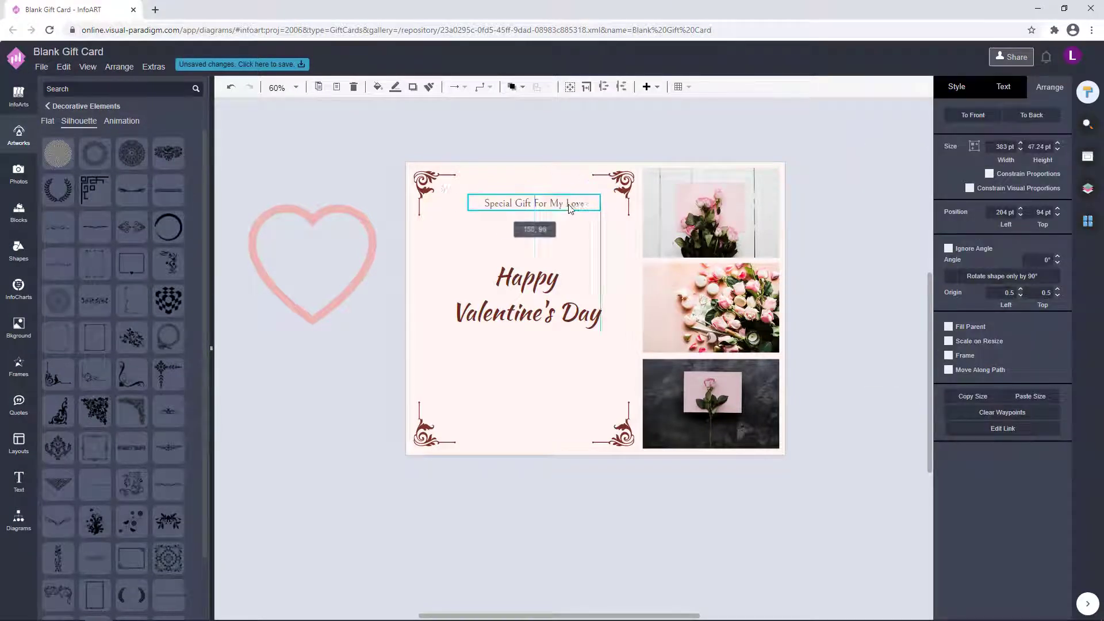
click(581, 158)
Copy the "Special Gift For My Love" text below the greeting and reword it as "You Always Light Up My Heart"
drag(563, 201, 560, 401)
double_click(560, 402)
text(You Always Li)
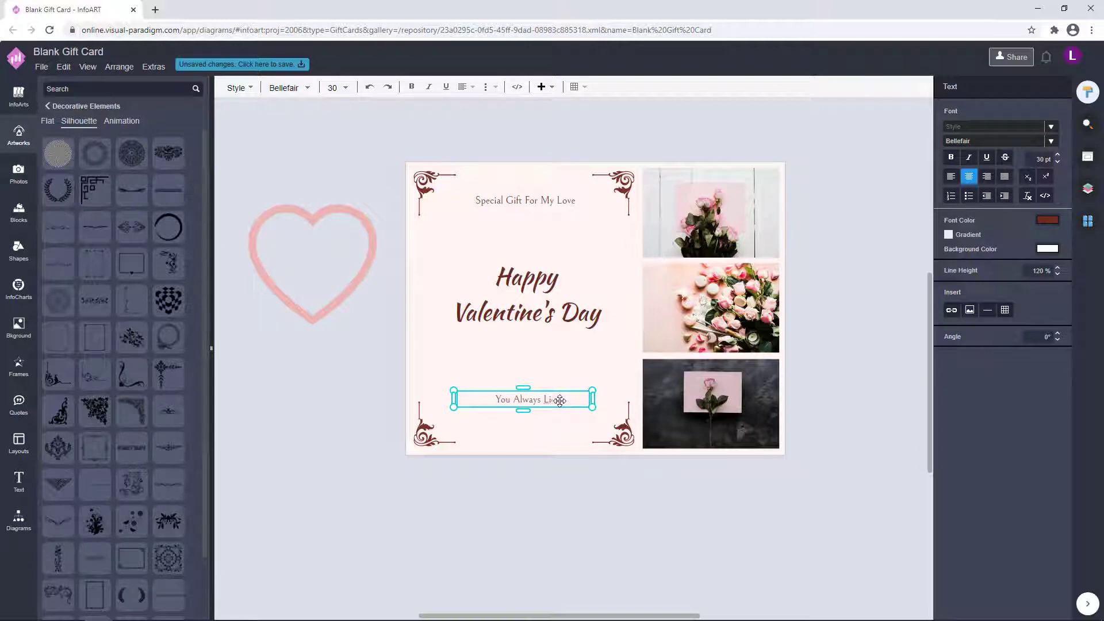
text(ght Up M)
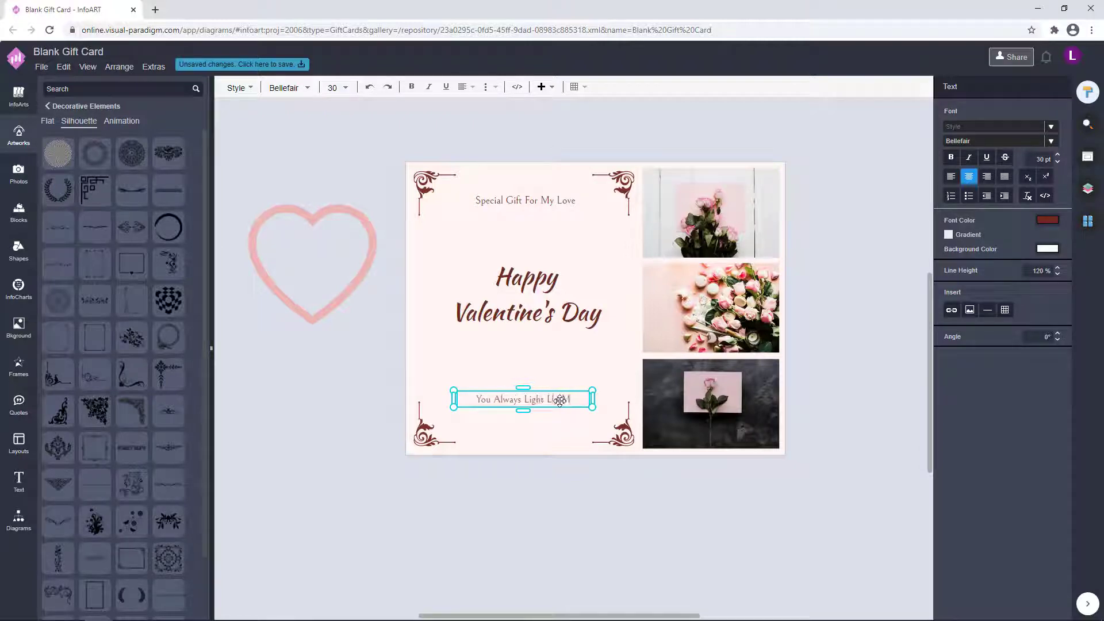
text(y Heatrt)
key(BackSpace)
key(BackSpace)
key(BackSpace)
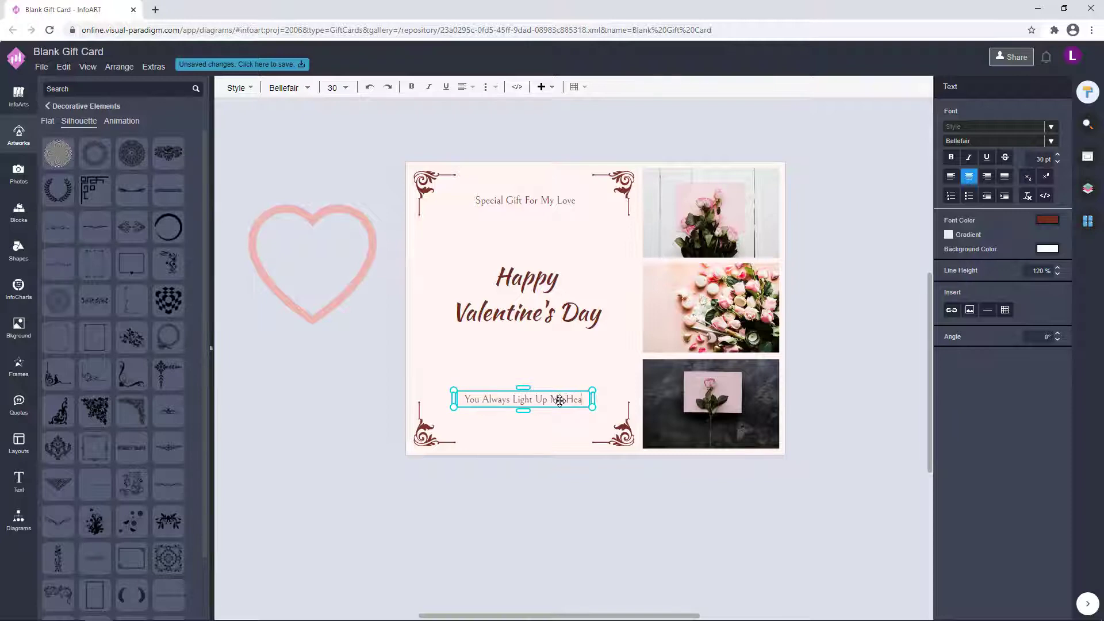
text(rt)
Move the "You Always Light Up My Heart" line down between the lower corner ornaments
click(563, 460)
drag(566, 399, 573, 418)
click(553, 431)
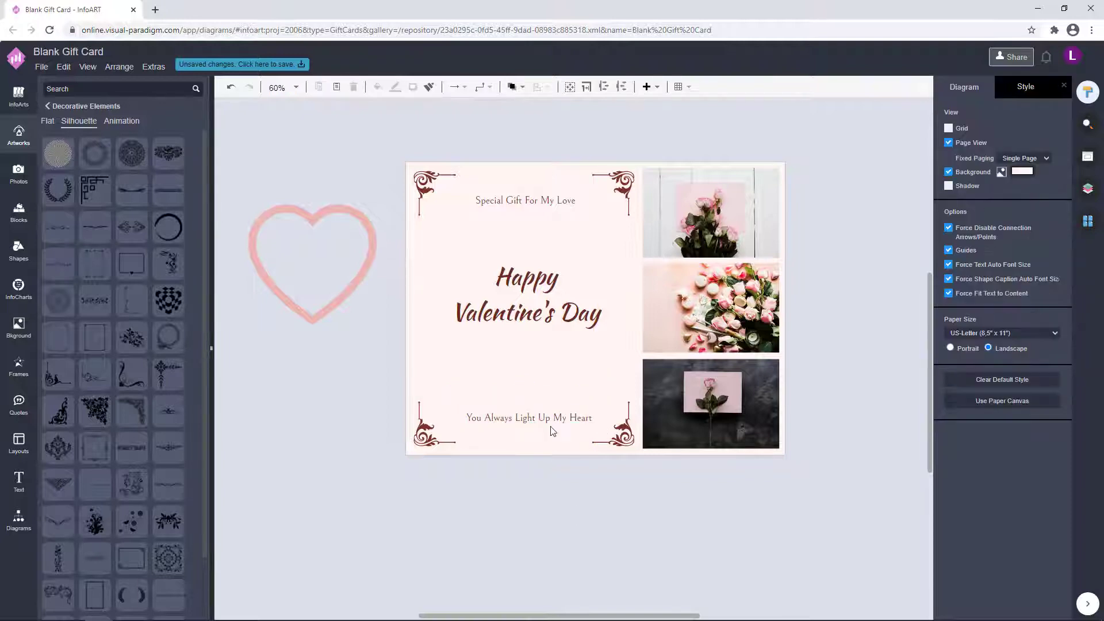
Centre-align the three text blocks horizontally and adjust their position within the greeting area
click(559, 419)
shift+click(556, 313)
shift+click(557, 199)
click(1004, 87)
click(1049, 87)
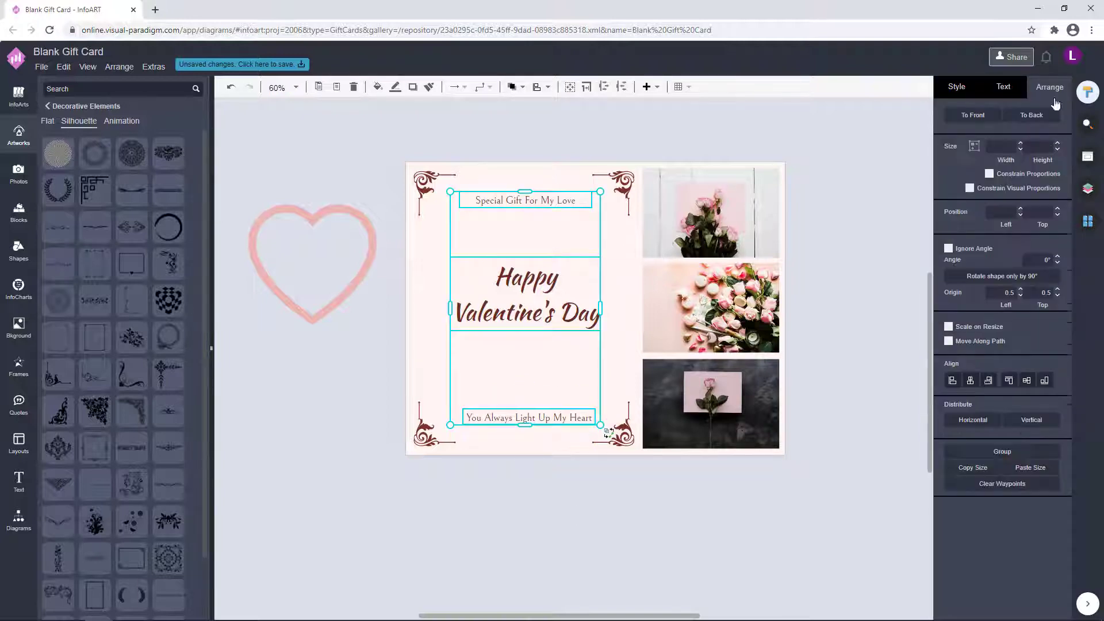
click(971, 380)
drag(552, 203, 548, 204)
click(550, 236)
Enlarge the greeting and split it over three lines with "Day" on its own line
click(549, 306)
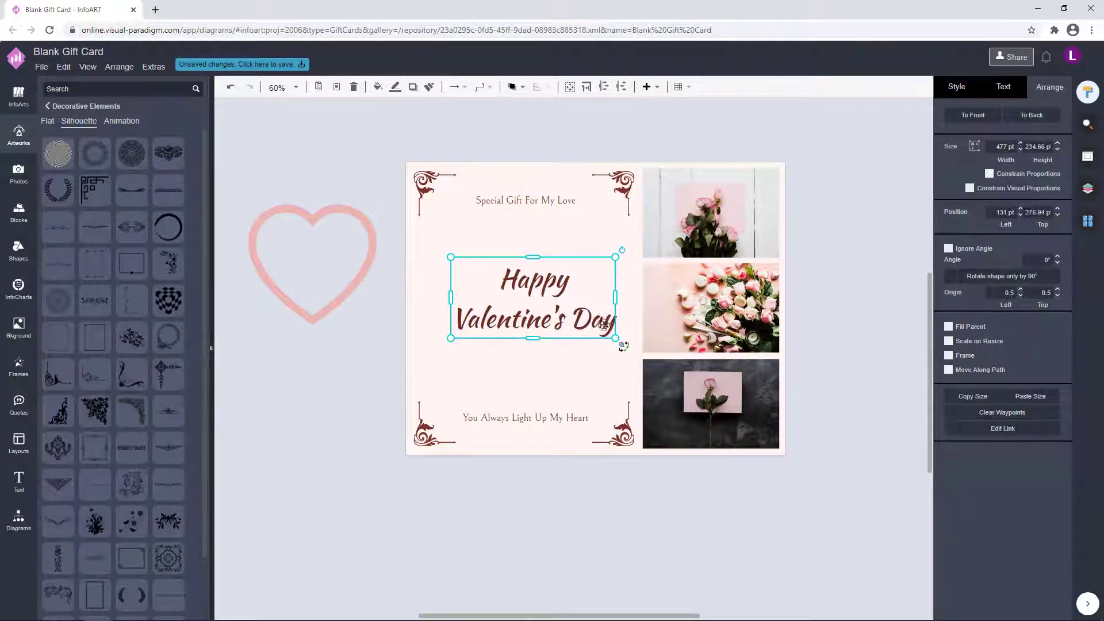
double_click(573, 320)
click(593, 303)
key(BackSpace)
click(570, 494)
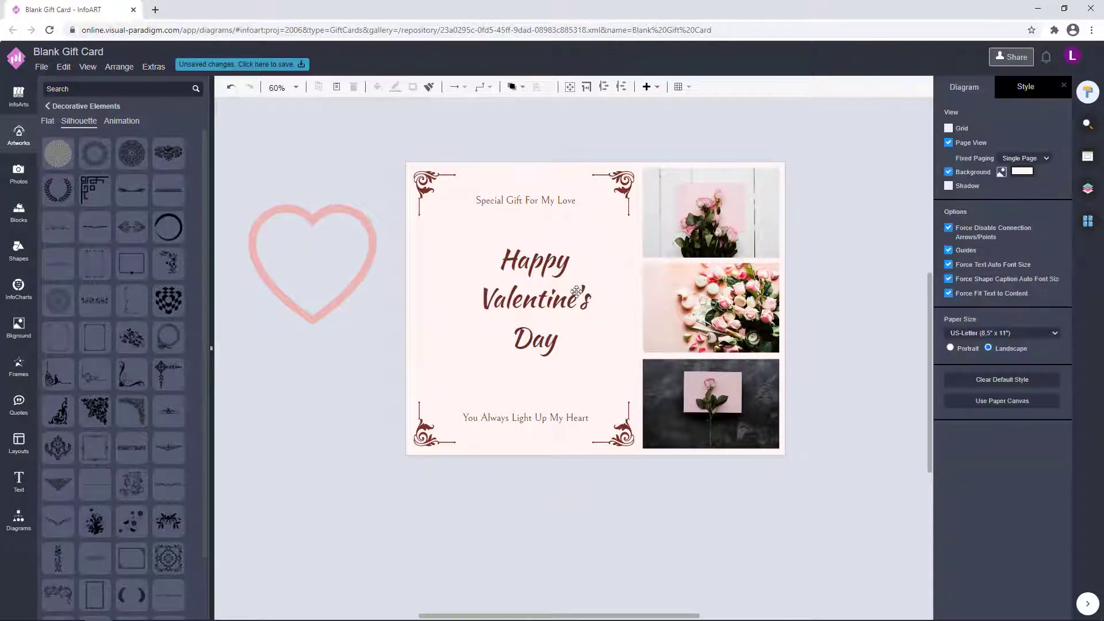
Enlarge the three-line greeting further and slightly reduce its line height
drag(577, 292, 564, 274)
drag(605, 322, 623, 366)
double_click(544, 313)
click(1058, 274)
click(1057, 273)
Fit the greeting box to about 535 by 339 pt and centre it between the two smaller text lines
click(609, 345)
click(599, 346)
drag(564, 326, 560, 328)
click(862, 271)
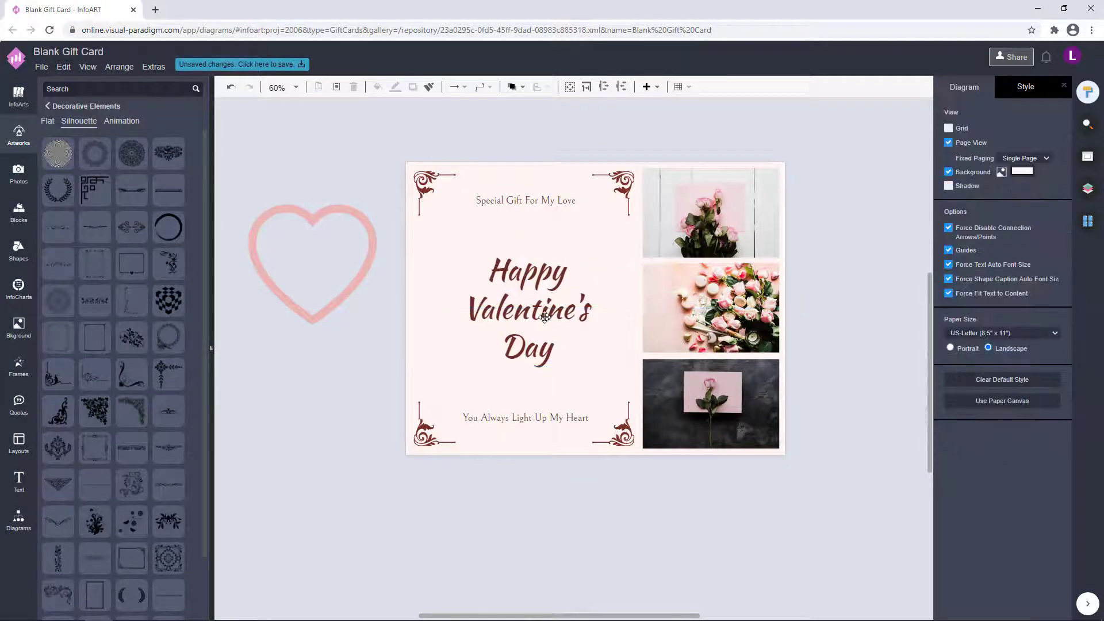
click(628, 437)
click(535, 286)
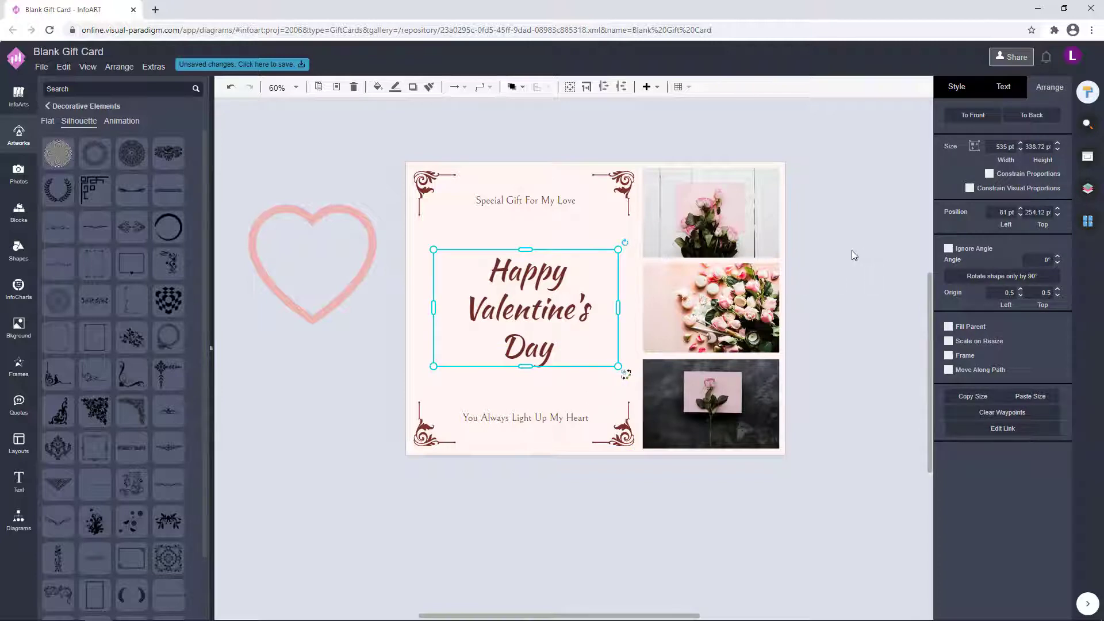
drag(852, 251, 838, 255)
Shrink the upper-left ornament to about 130.2 by 122.4 pt and copy its size to the other three ornaments
click(419, 183)
drag(440, 222, 437, 223)
click(610, 187)
click(1024, 442)
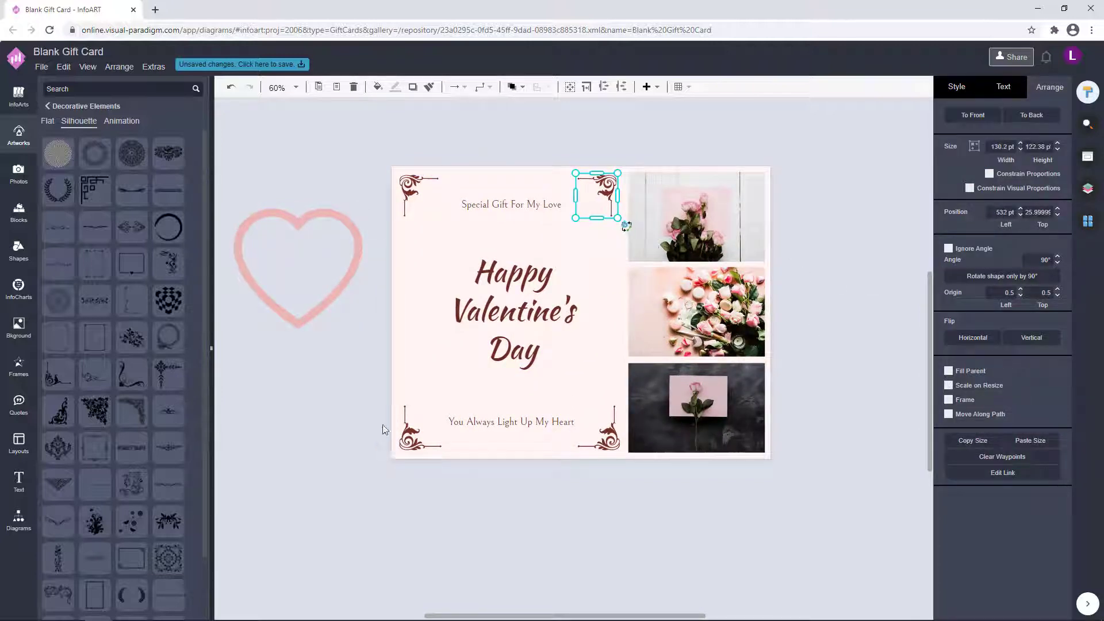
click(410, 436)
click(1023, 442)
click(608, 434)
click(1023, 442)
click(839, 446)
Realign the resized ornaments, matching the left edges of one vertical pair and the right edges of the other
click(411, 436)
shift+click(607, 430)
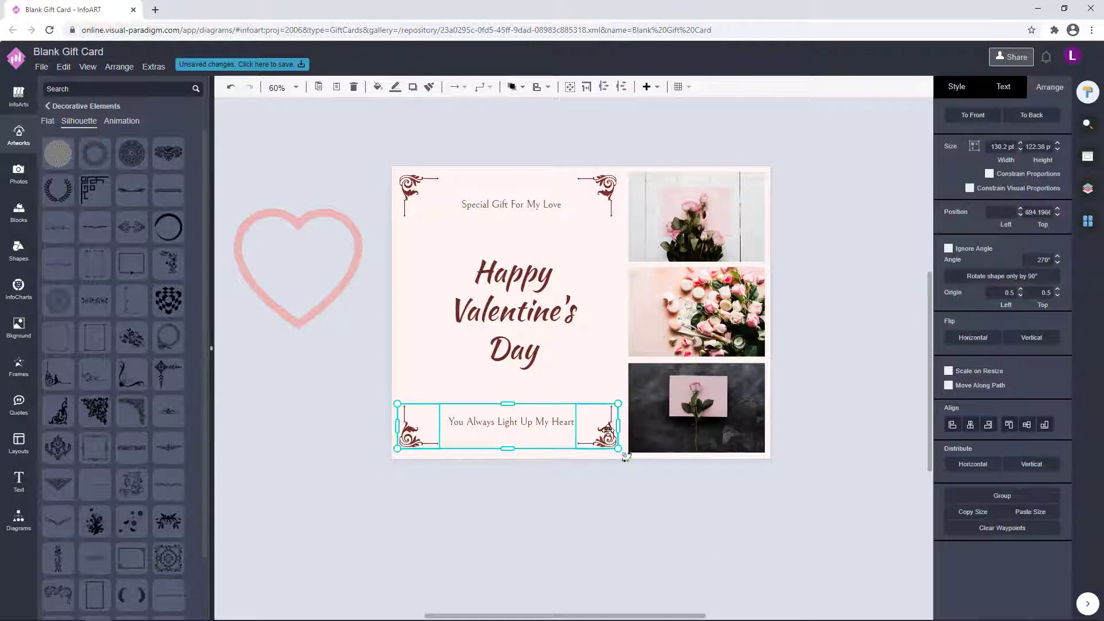
click(612, 493)
click(411, 187)
shift+click(411, 435)
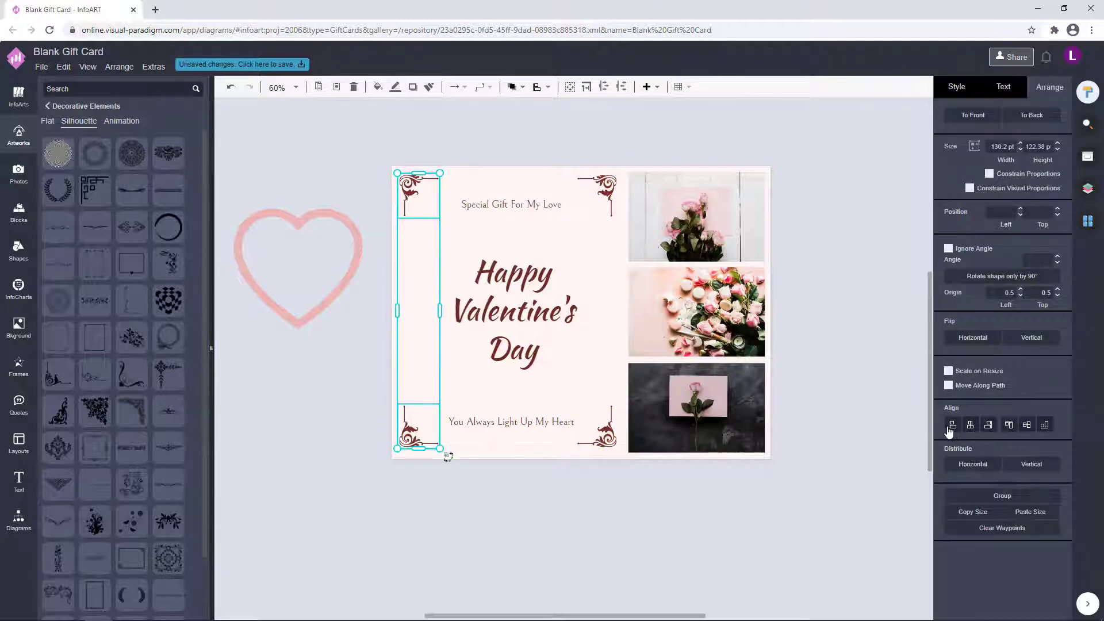
click(952, 425)
click(605, 188)
shift+click(617, 417)
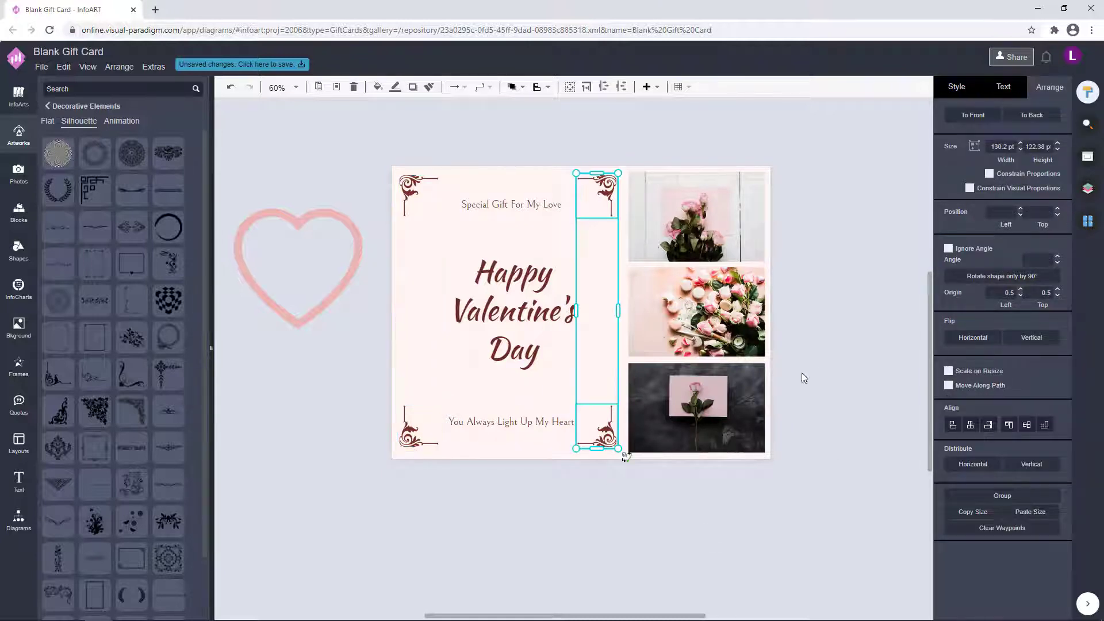
click(827, 357)
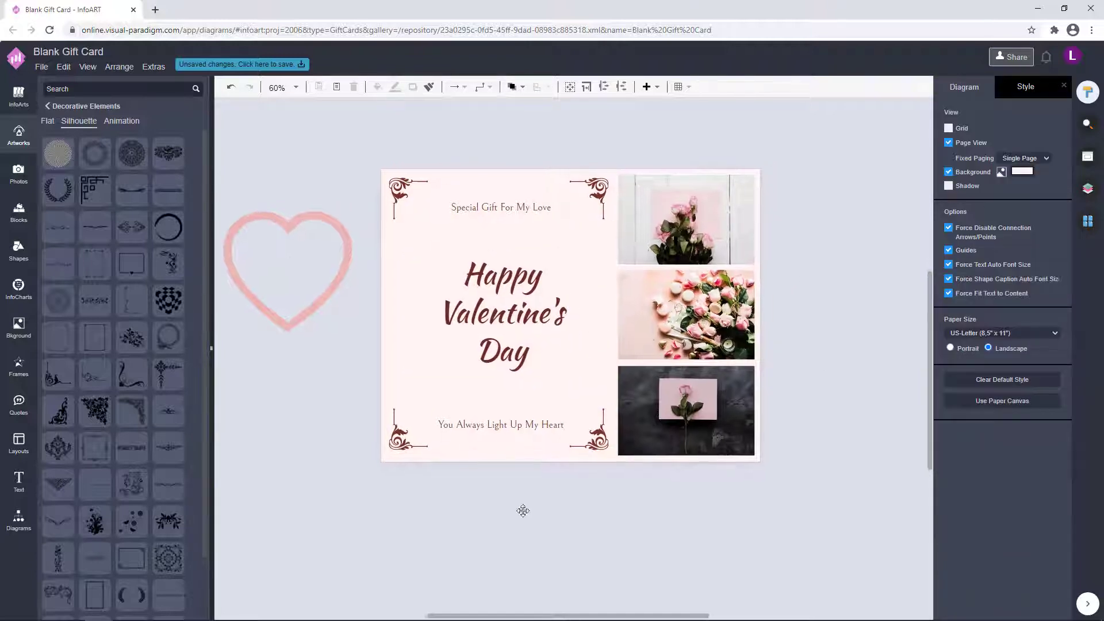
Delete the pink heart outline lying beside the card
click(321, 302)
drag(353, 341, 249, 315)
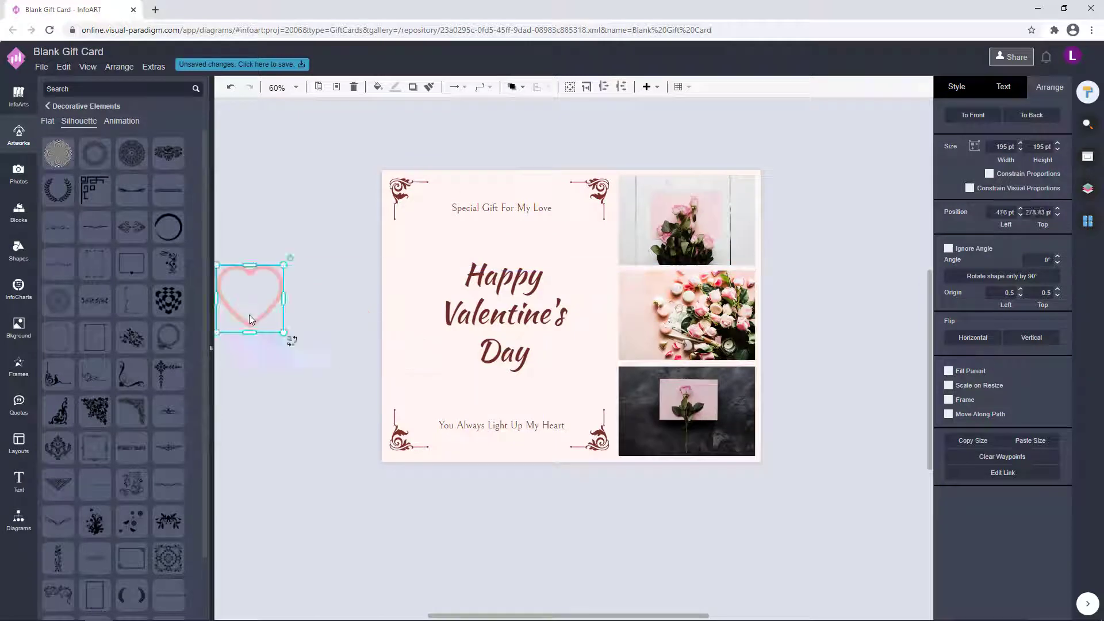
key(Delete)
Add a scrollwork divider between "Special Gift For My Love" and the greeting and recolour it dark reddish brown
drag(167, 483, 513, 240)
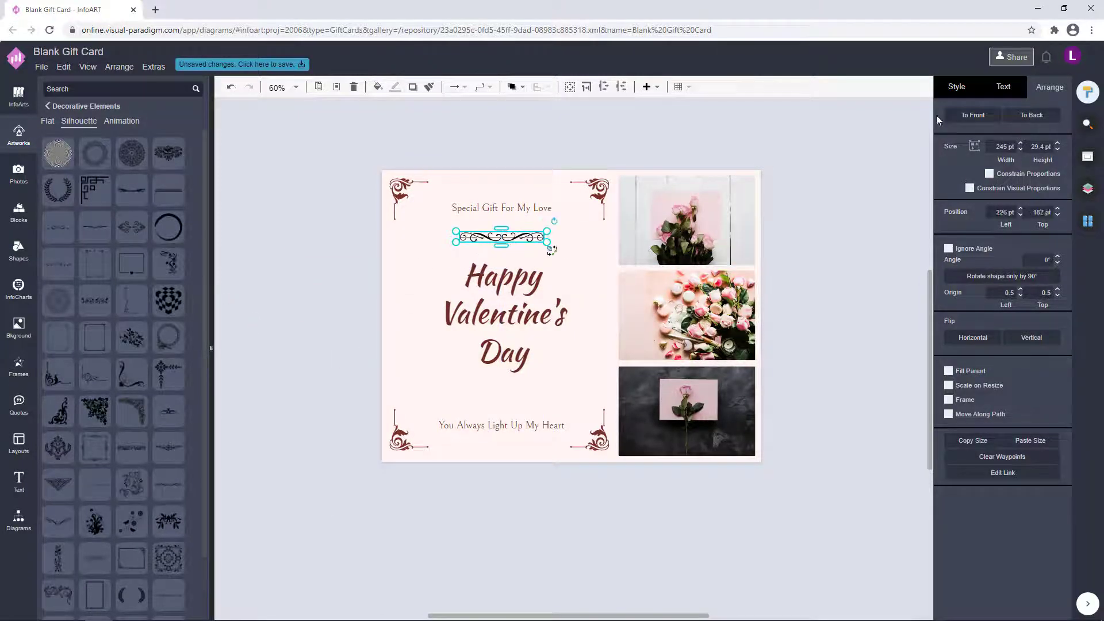
click(957, 87)
click(953, 131)
click(965, 249)
click(1064, 398)
click(833, 339)
Centre the divider above the greeting and place an aligned copy of it below the greeting
click(509, 237)
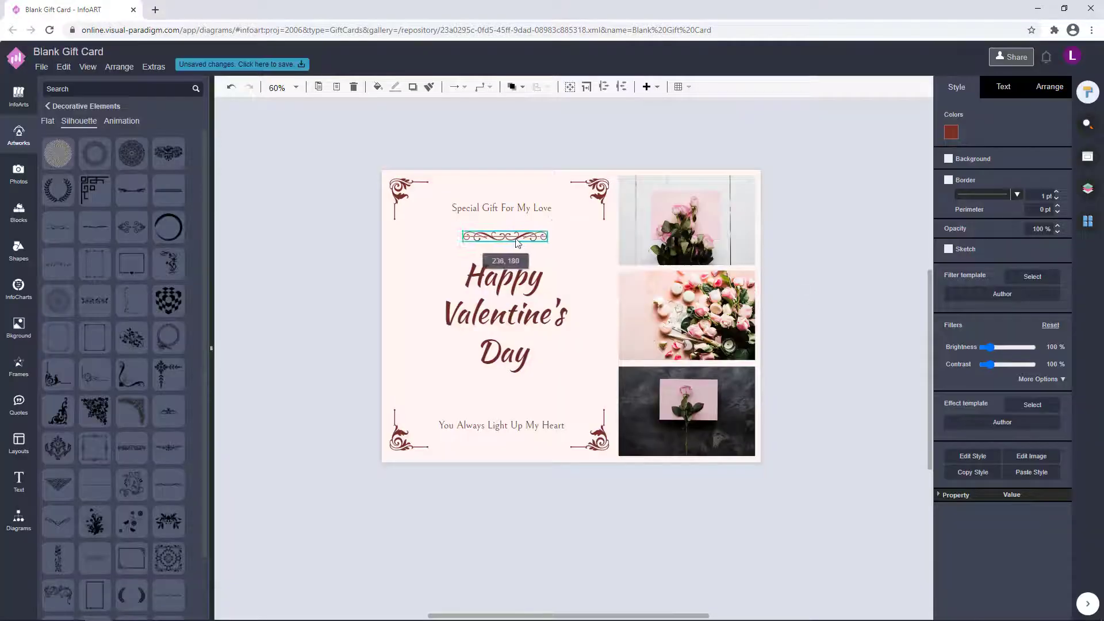
click(829, 226)
drag(528, 240, 536, 398)
shift+click(529, 237)
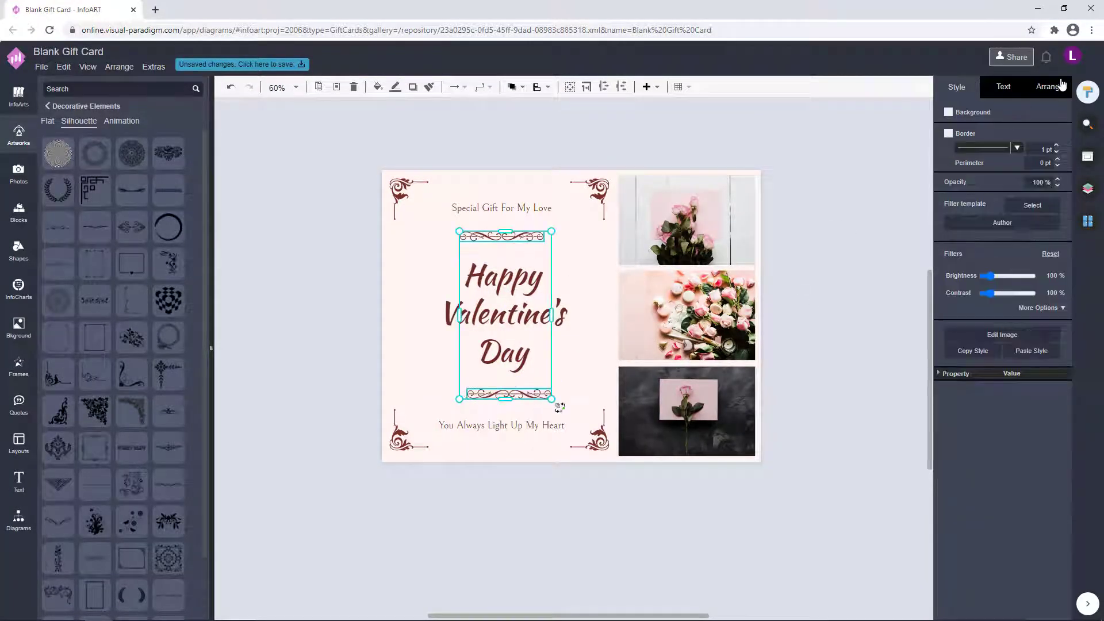
drag(528, 238, 525, 238)
click(767, 232)
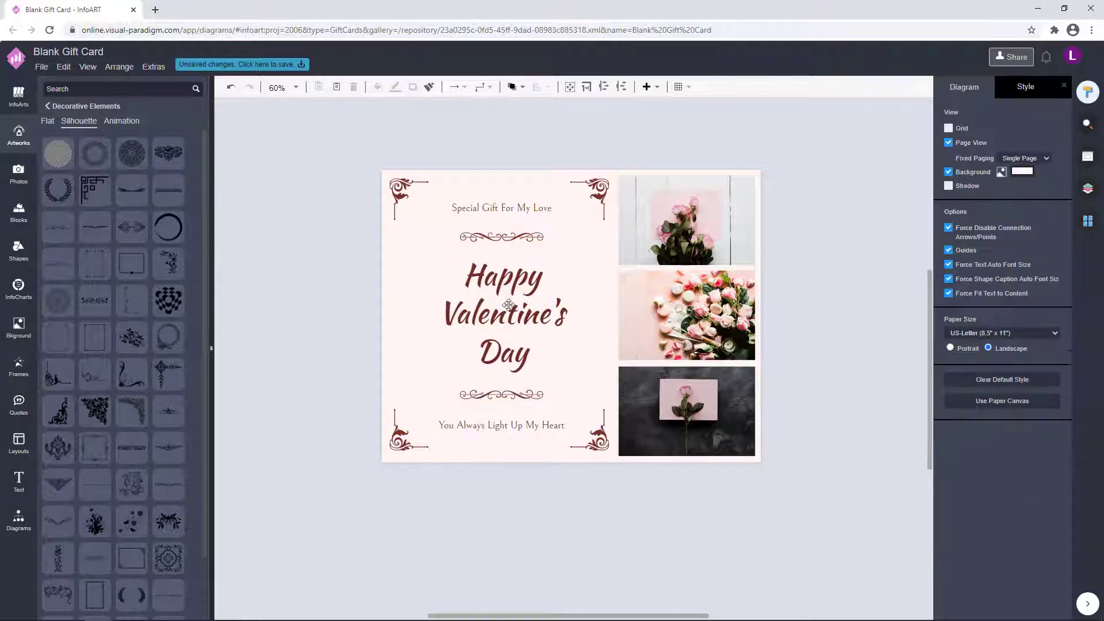
Narrow the divider below the greeting to 197 pt wide and apply the same size to the divider above it
click(509, 304)
click(772, 301)
drag(562, 517, 558, 502)
click(523, 376)
drag(543, 375, 526, 375)
click(500, 222)
click(1023, 442)
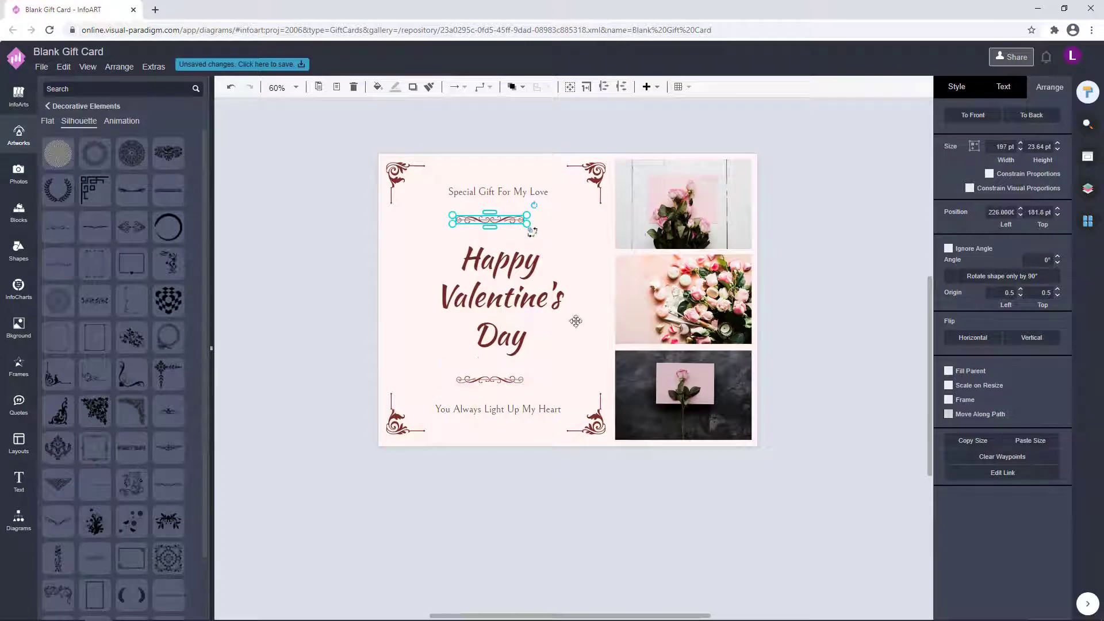
Move both resized dividers together so they are centred on the greeting
shift+click(486, 382)
drag(502, 220, 511, 223)
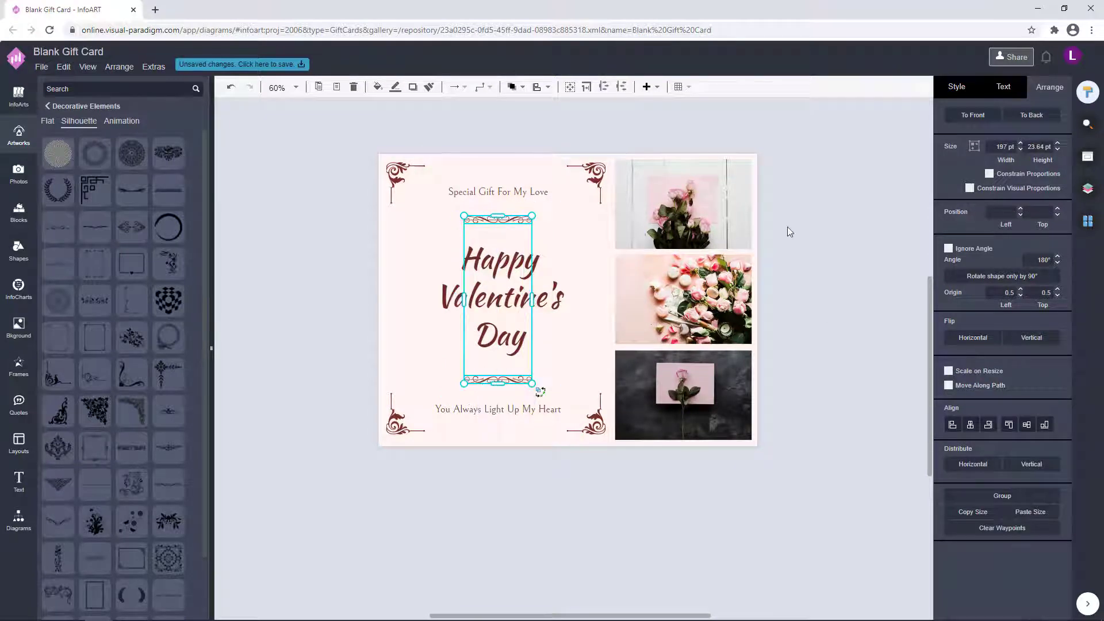
click(788, 229)
click(521, 184)
click(791, 216)
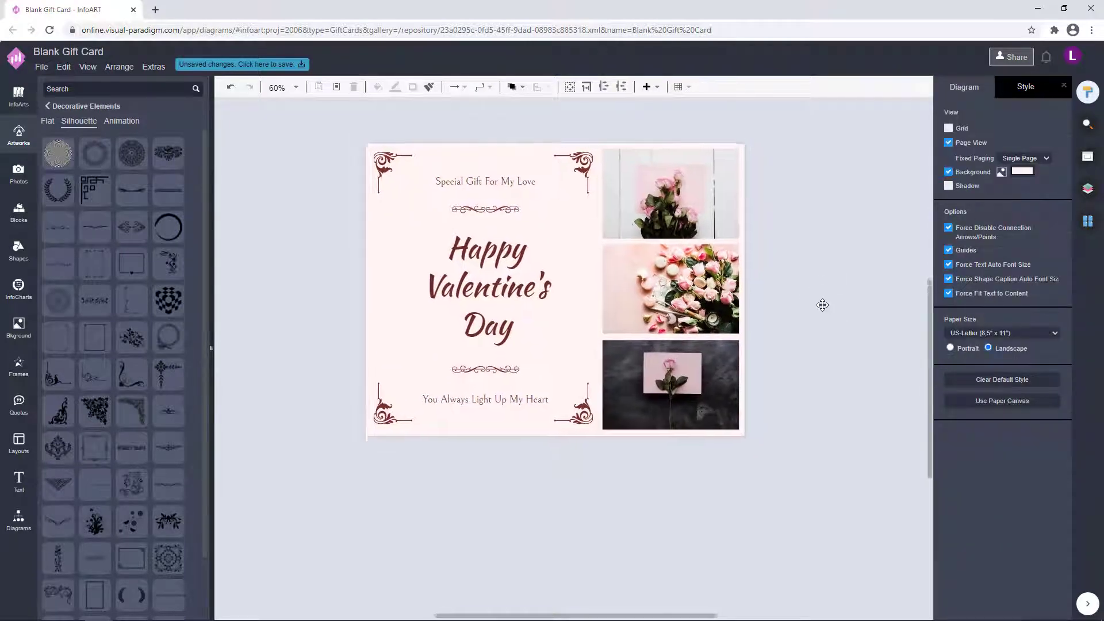
Shift the two messages, both dividers and the greeting together to centre them between the corner ornaments
click(511, 413)
shift+click(502, 383)
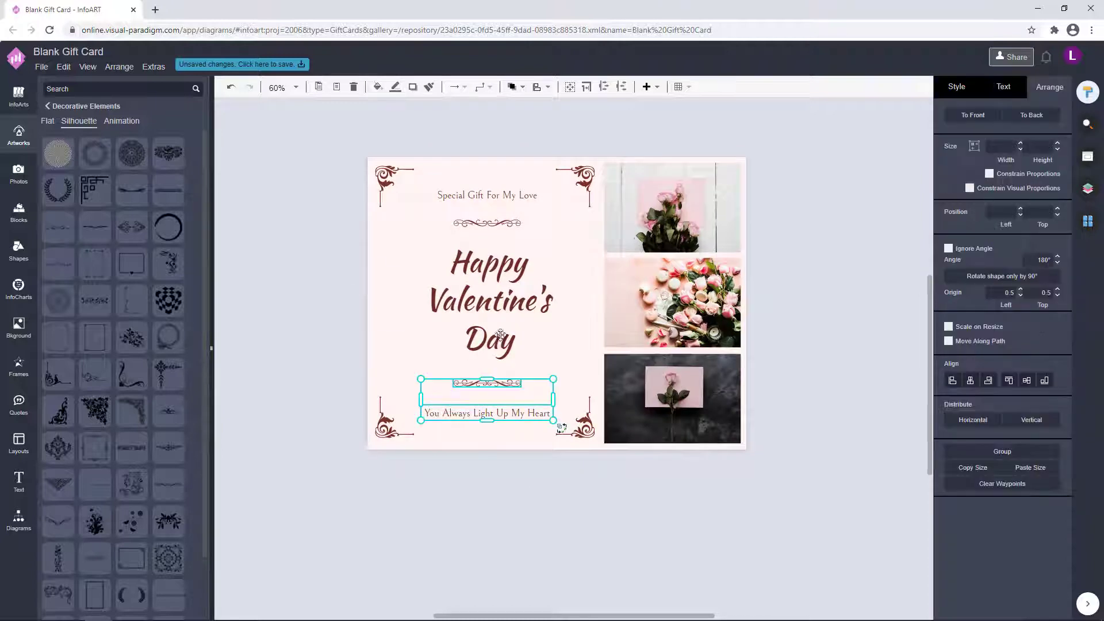
shift+click(495, 338)
shift+click(506, 223)
shift+click(514, 196)
drag(495, 295, 498, 298)
click(822, 333)
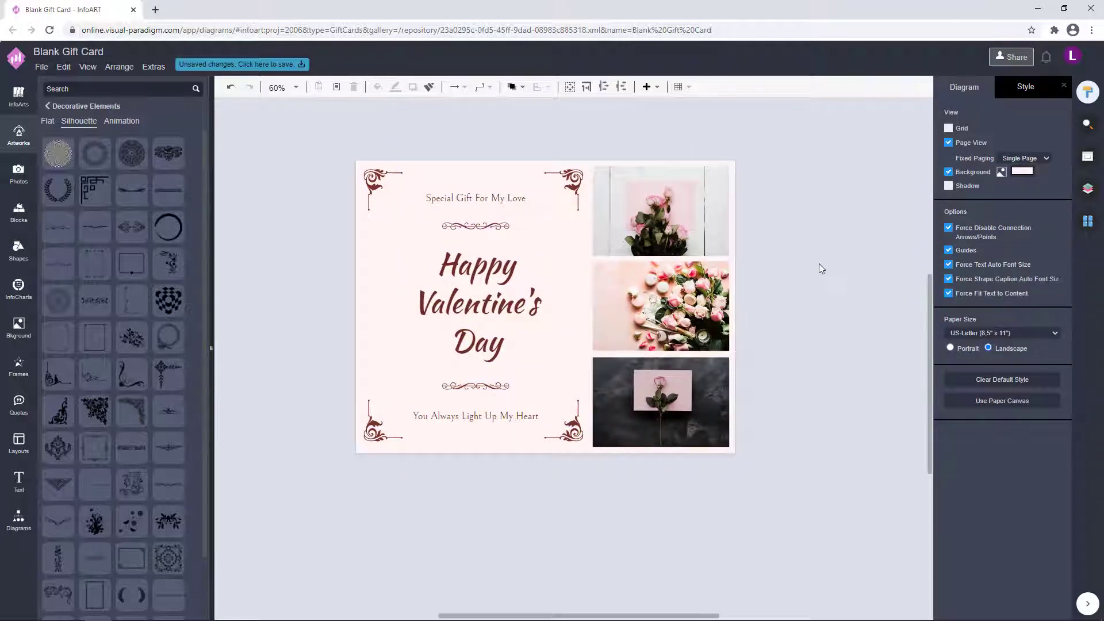
mouse_move(821, 268)
mouse_down()
mouse_move(821, 236)
mouse_move(840, 278)
mouse_up()
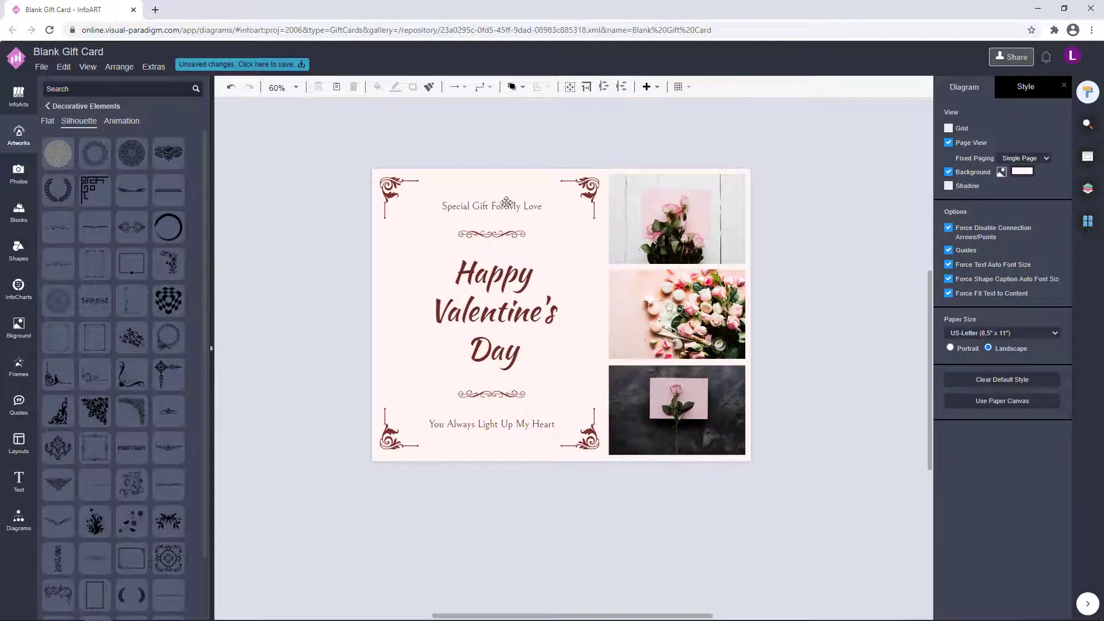
Try italic style on "Special Gift For My Love" and "You Always Light Up My Heart", and undo it
click(529, 425)
shift+click(509, 206)
click(1003, 87)
click(974, 141)
click(854, 188)
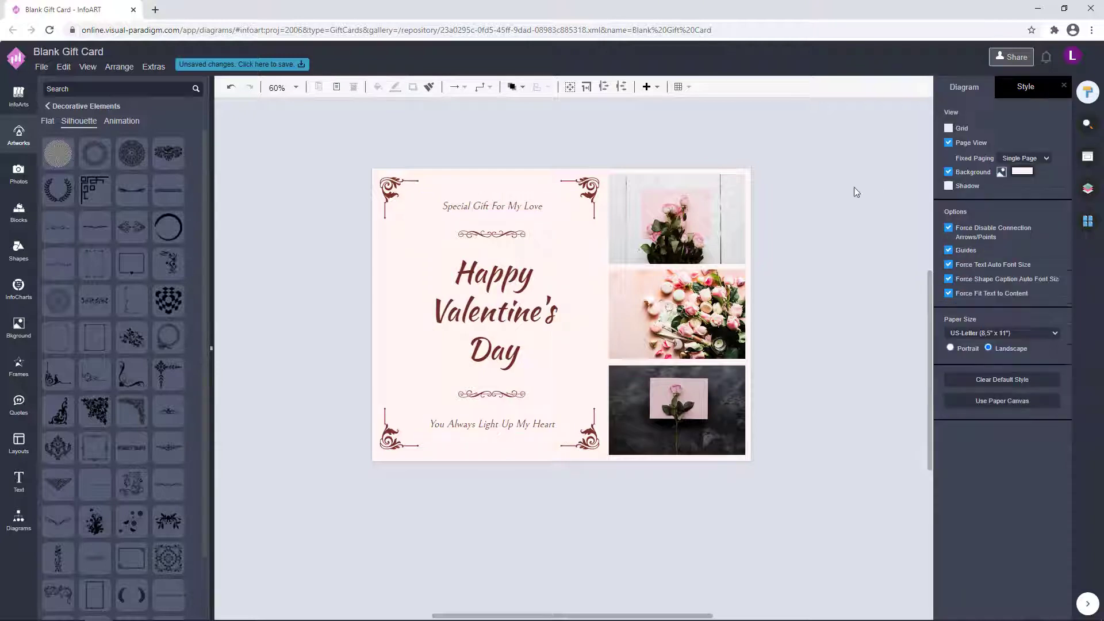
key(ctrl+z)
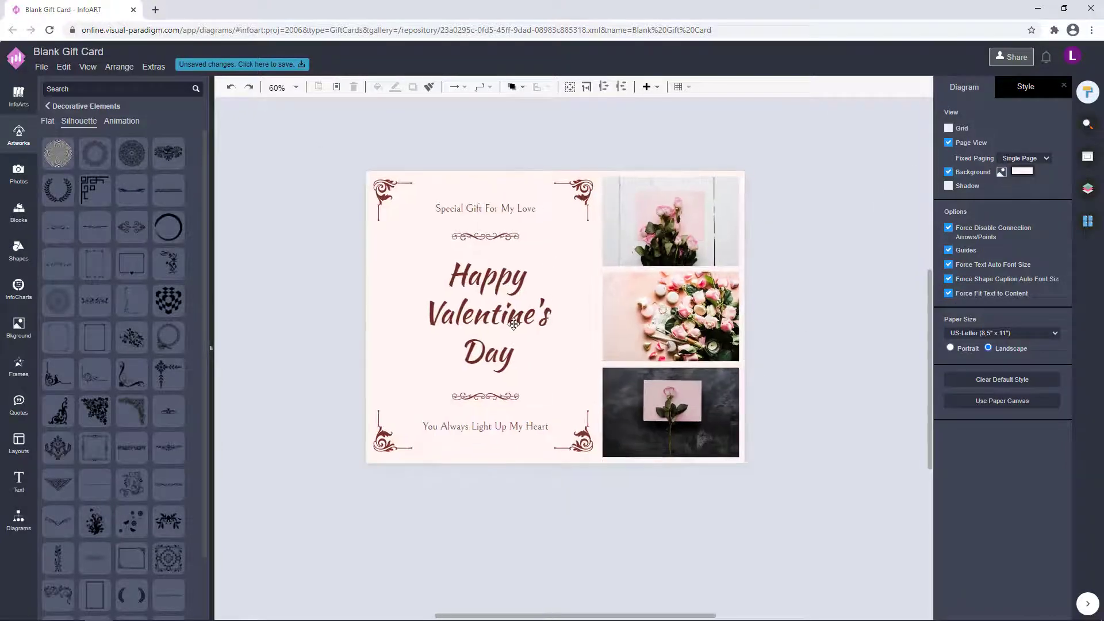
Set the font size of the "Happy Valentine's Day" greeting to 87 pt
double_click(510, 318)
click(1042, 159)
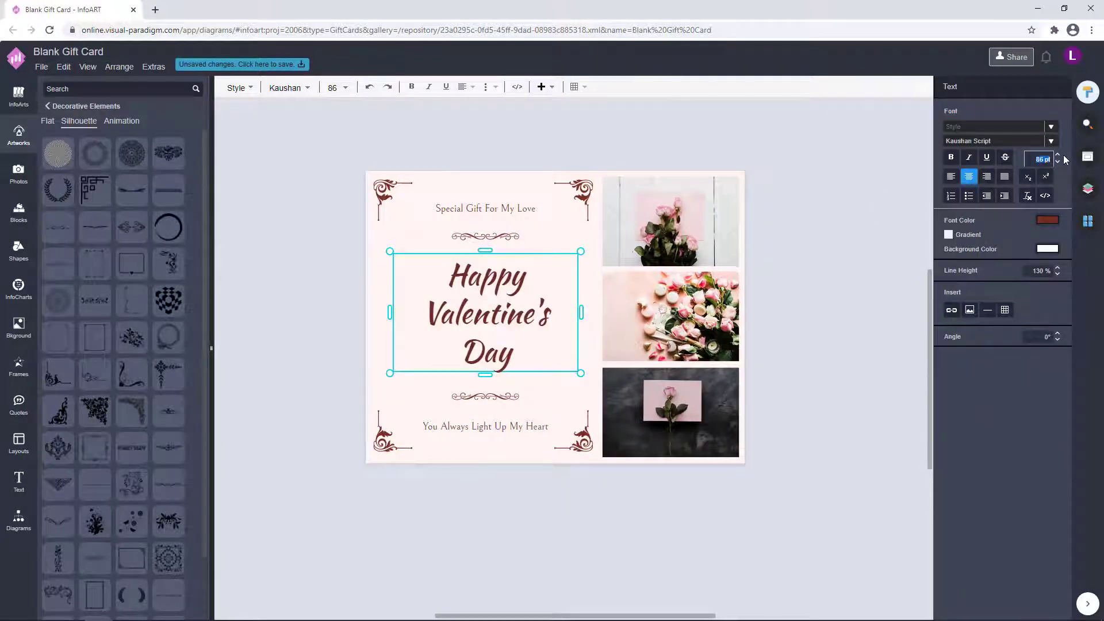
click(887, 342)
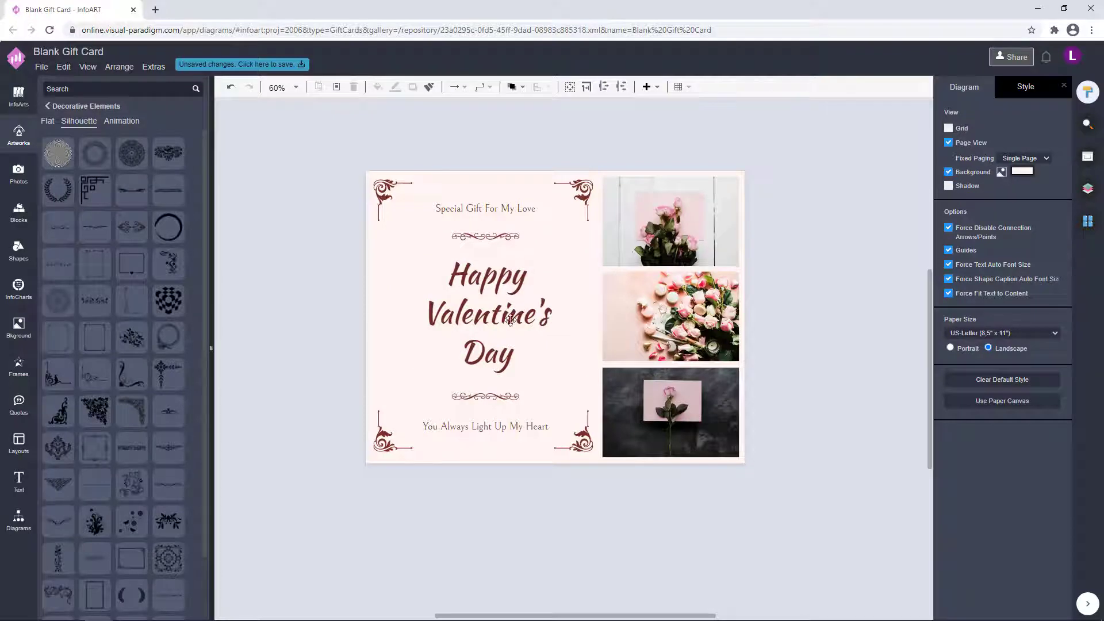
Nudge the lower divider slightly down and the upper divider slightly up, away from the greeting
click(501, 398)
key(Down)
key(Down)
key(Down)
click(497, 236)
key(Up)
click(527, 246)
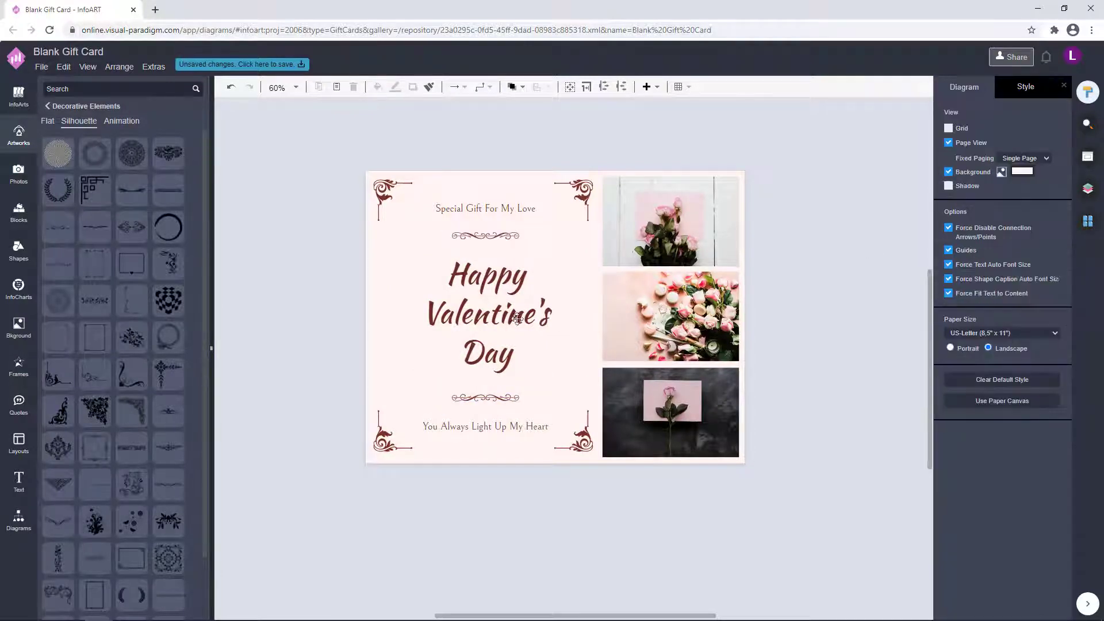
click(498, 237)
click(506, 399)
click(827, 306)
click(498, 236)
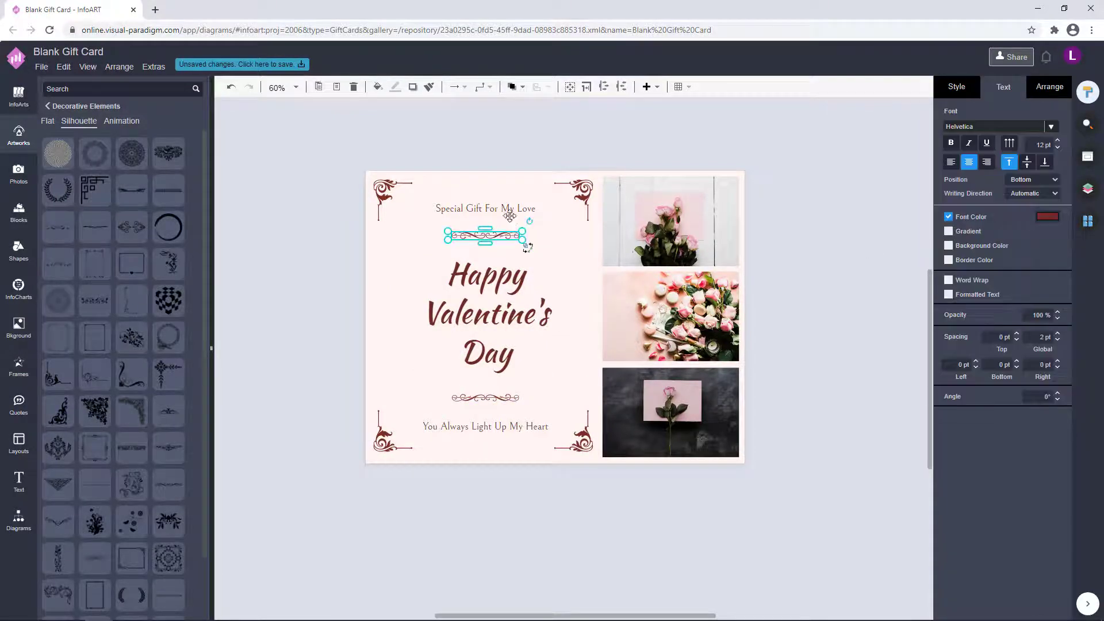
shift+click(510, 211)
shift+click(504, 314)
shift+click(502, 398)
shift+click(500, 426)
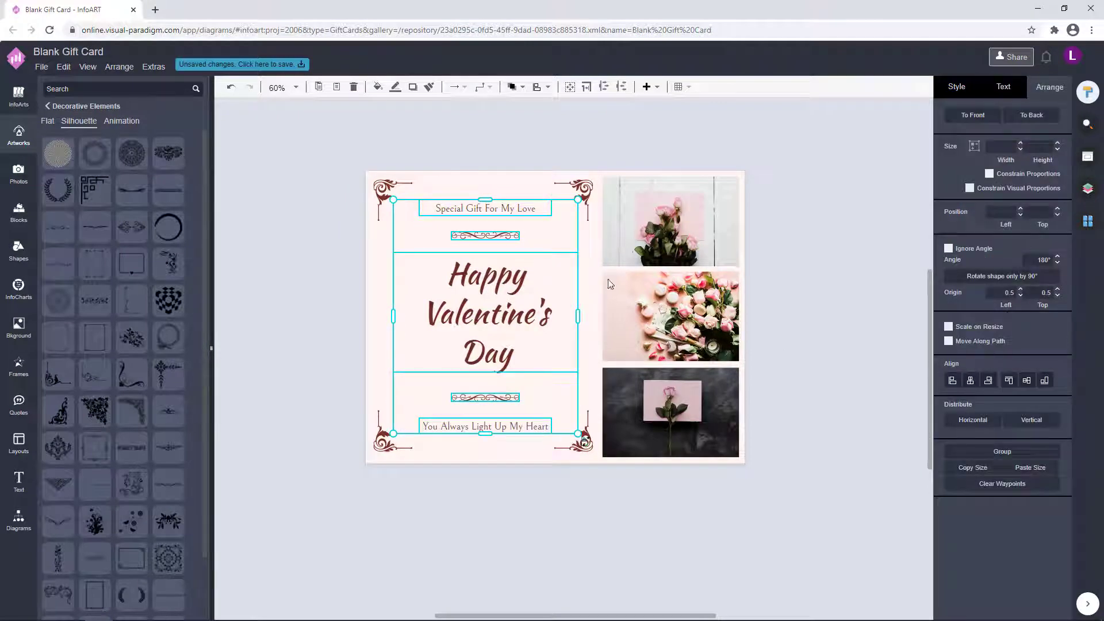
click(831, 315)
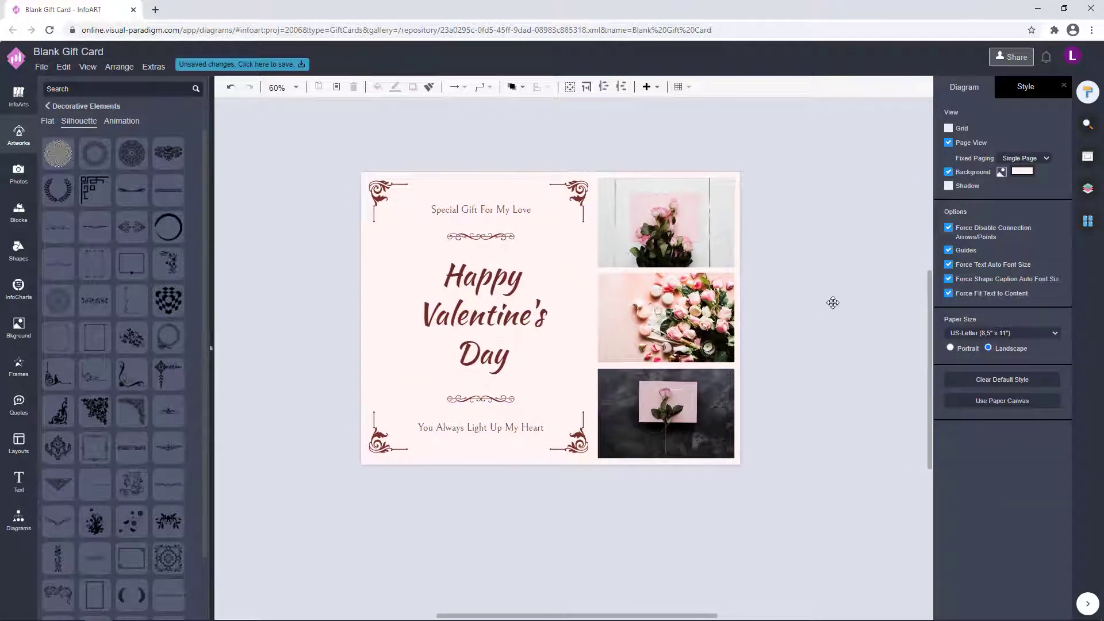
drag(836, 301, 838, 315)
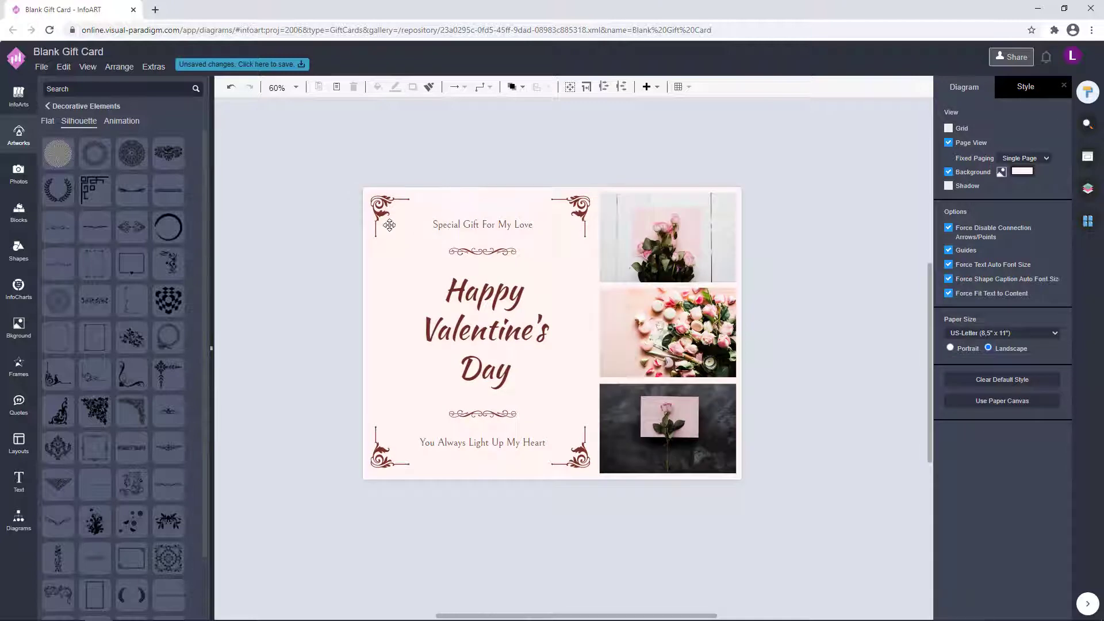
scroll(425, 340, up, 2)
scroll(424, 340, down, 2)
drag(823, 323, 804, 336)
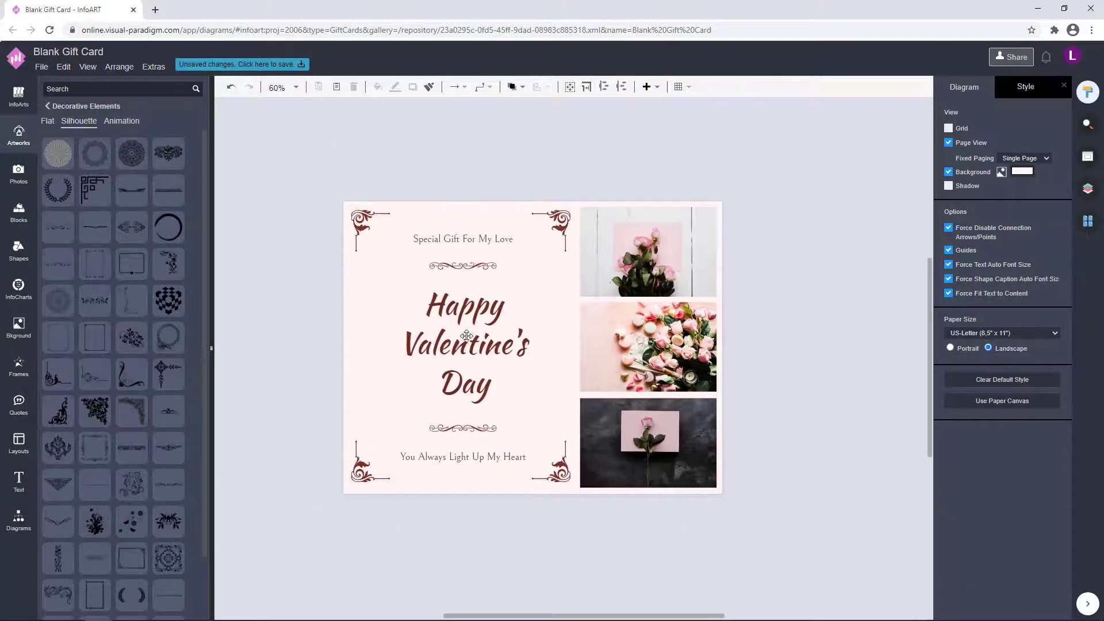
click(826, 334)
Search the artwork library for "love" and clear the search
click(133, 86)
text(love)
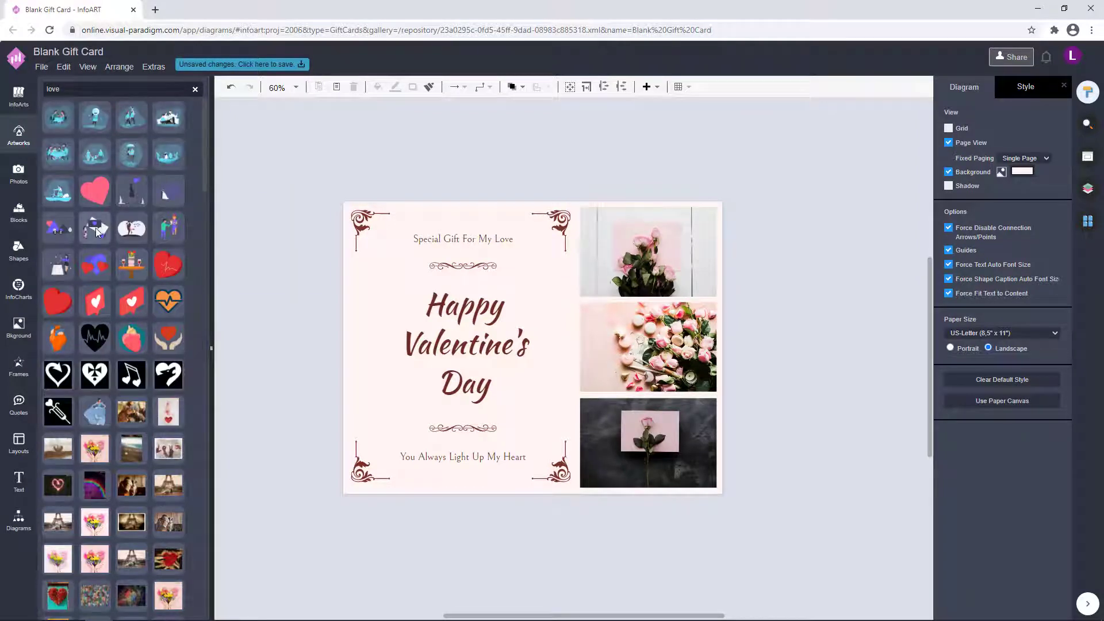
mouse_move(134, 211)
click(195, 89)
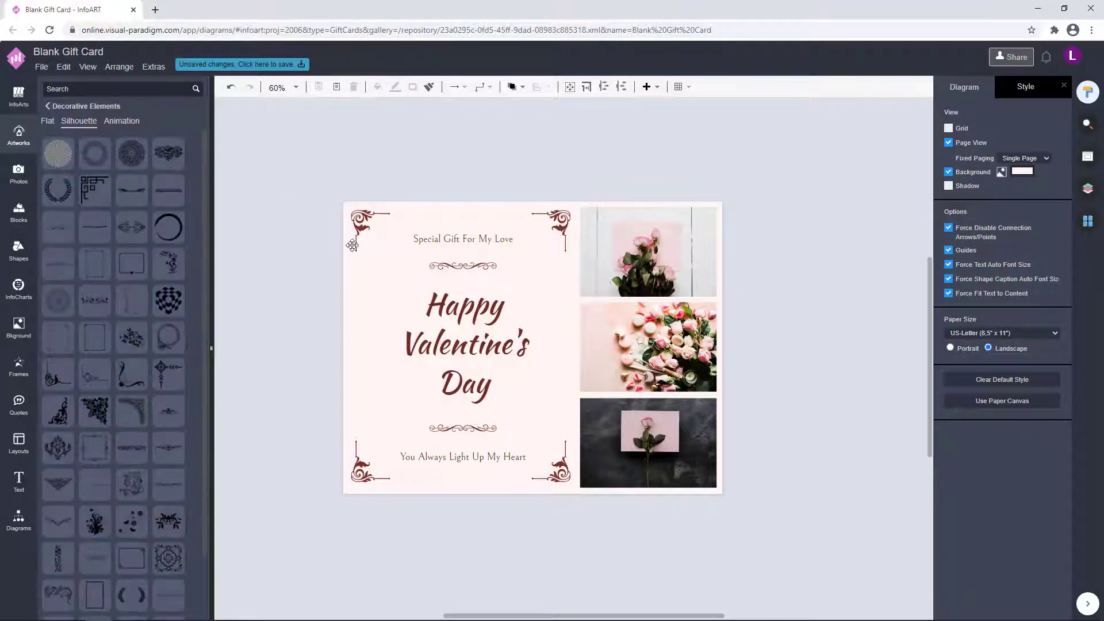
Fine-tune the card's pale pink background colour to FFF1ED
drag(808, 328, 824, 314)
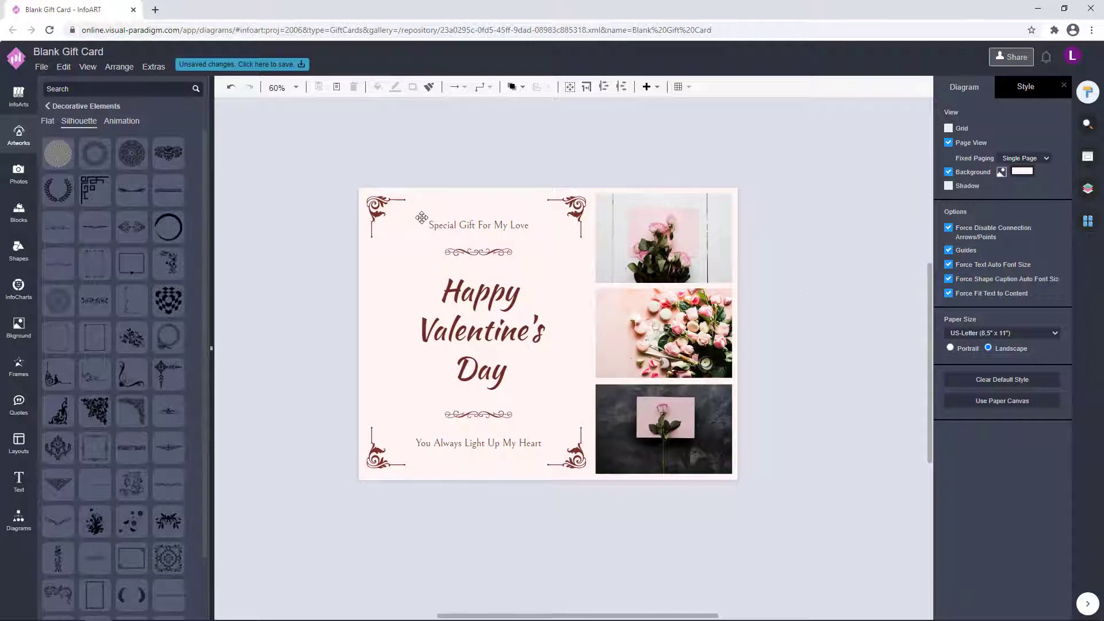
scroll(520, 277, up, 1)
scroll(838, 284, down, 1)
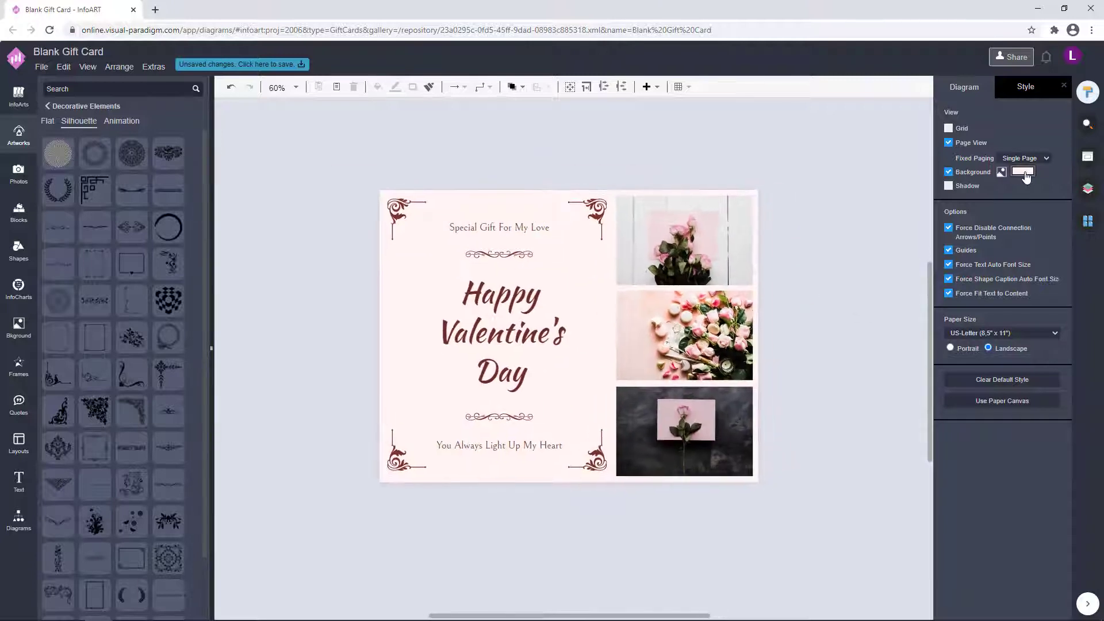
click(1023, 172)
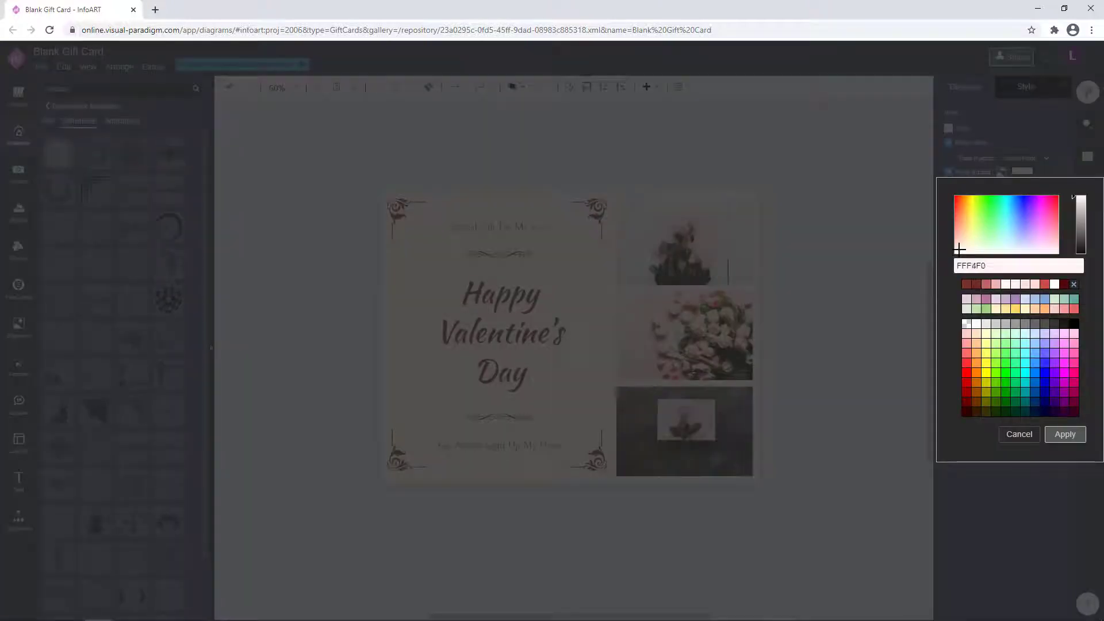
click(1064, 436)
drag(828, 375, 808, 370)
click(1023, 172)
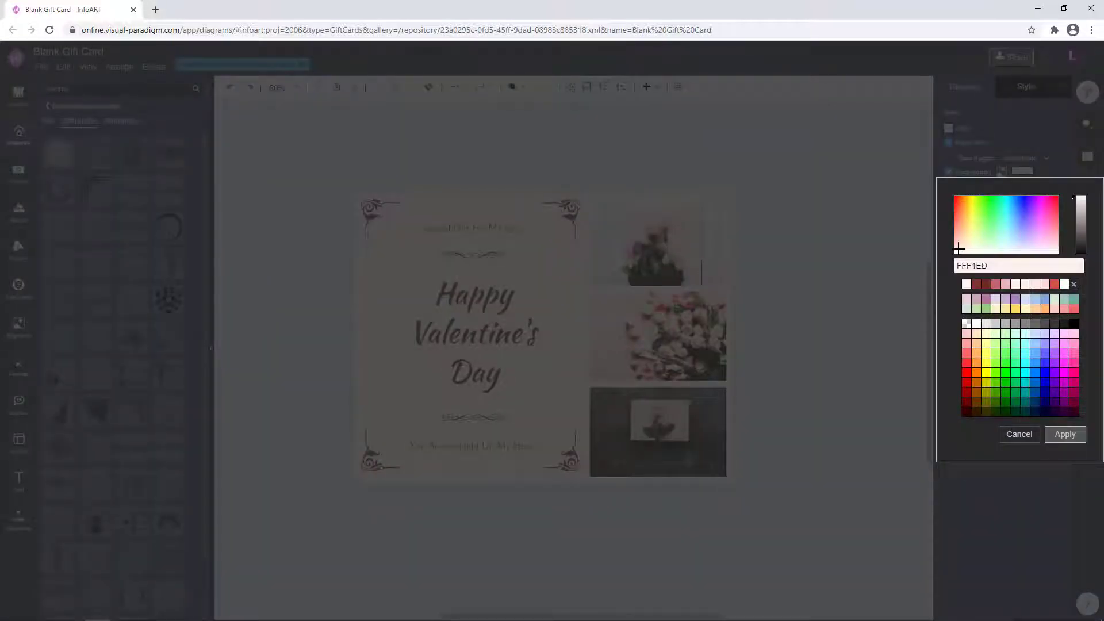
click(1063, 434)
drag(793, 342, 791, 333)
Reduce the line height of the "Happy Valentine's Day" greeting slightly
double_click(498, 321)
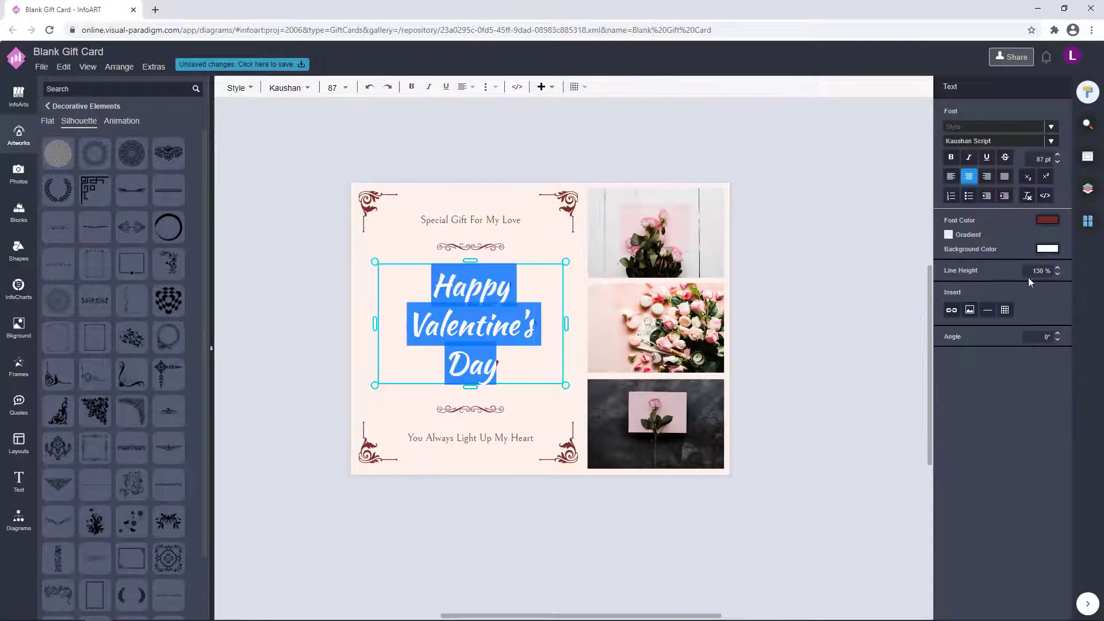
click(1057, 274)
click(888, 299)
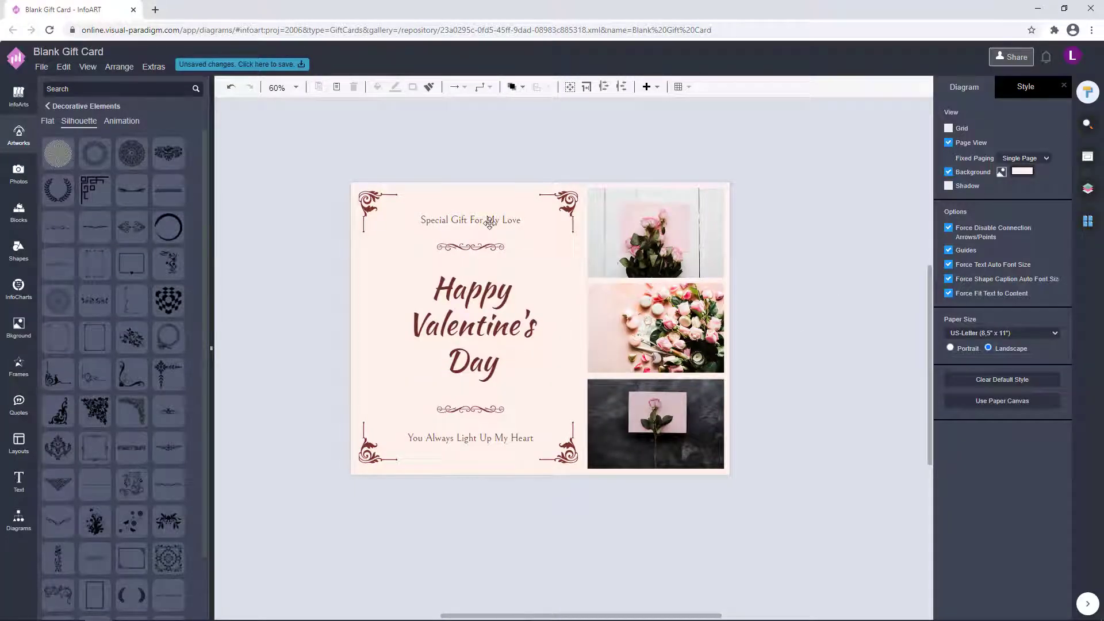
click(489, 222)
shift+click(483, 247)
shift+click(486, 322)
shift+click(482, 410)
shift+click(483, 439)
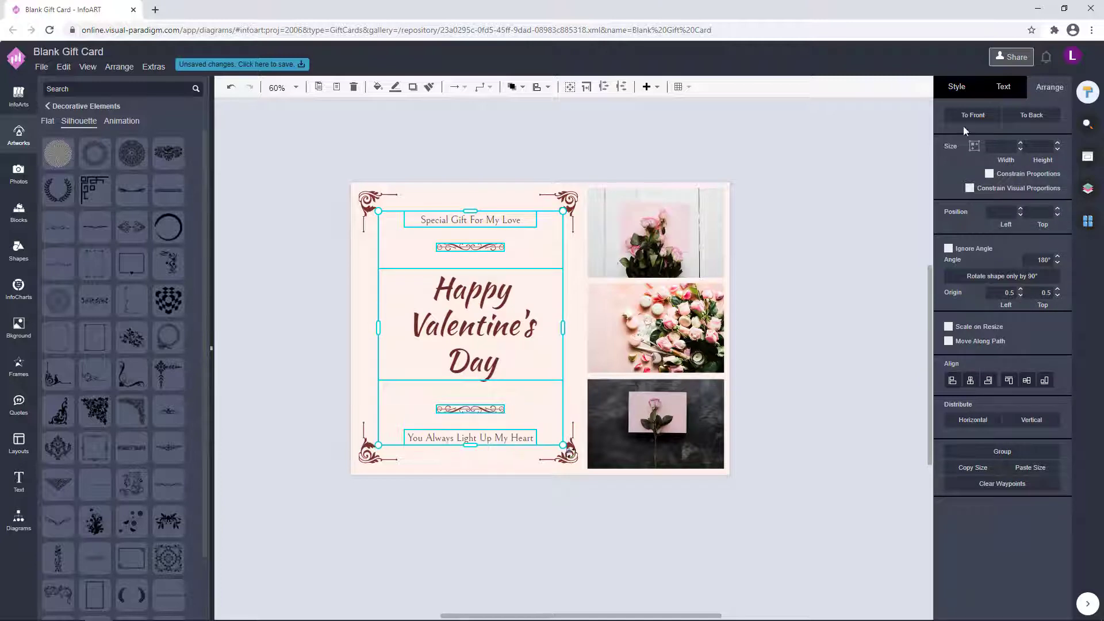
click(792, 306)
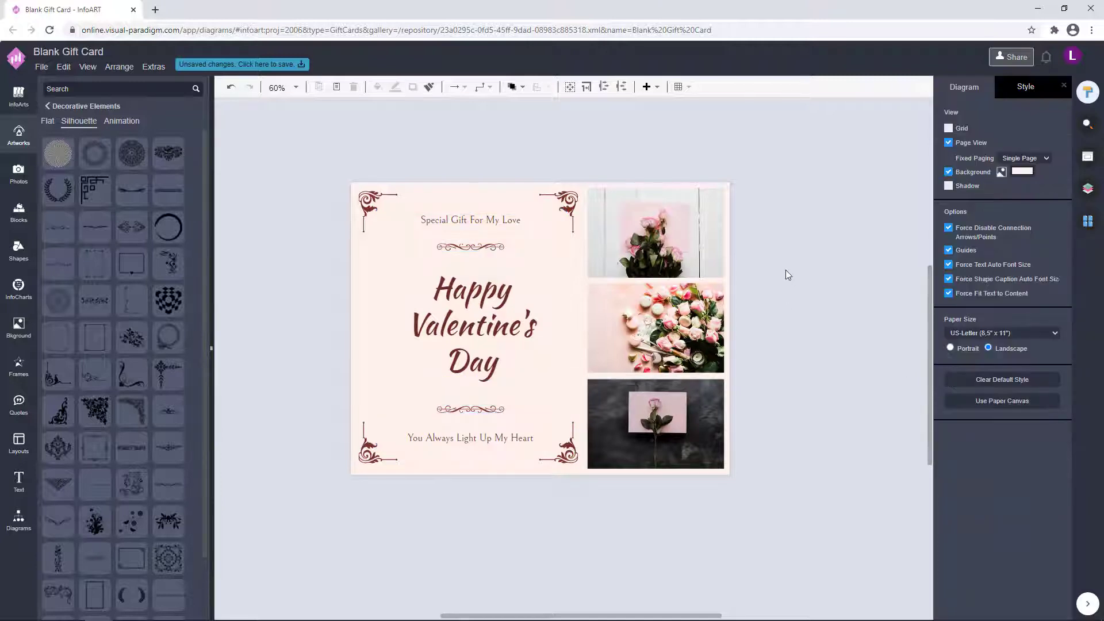
drag(776, 300, 769, 299)
click(481, 435)
shift+click(480, 408)
shift+click(482, 351)
shift+click(484, 246)
shift+click(487, 221)
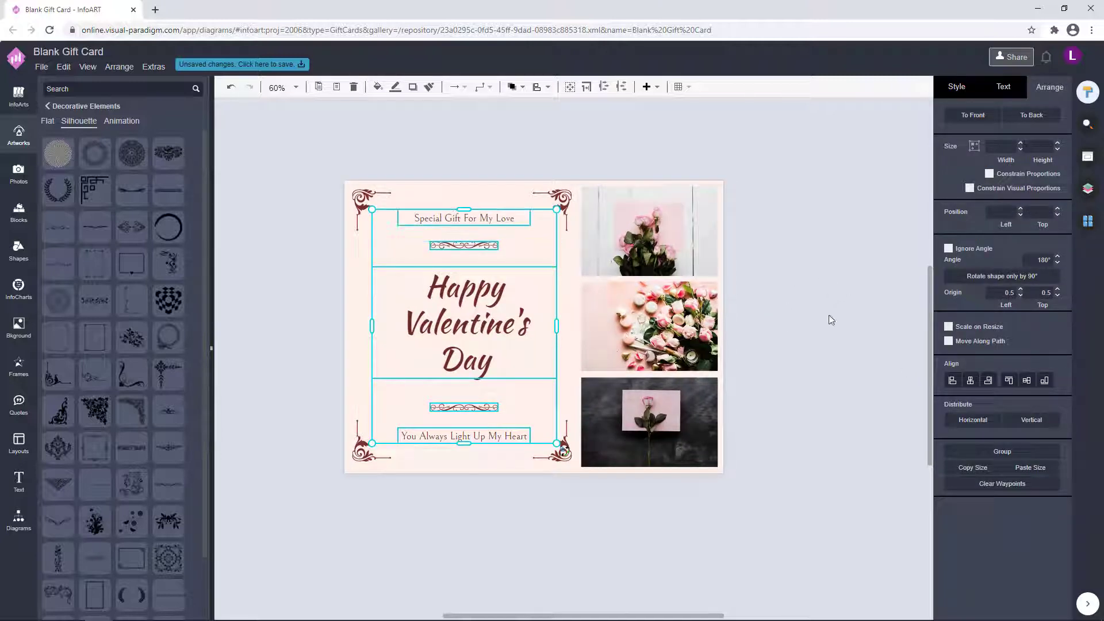
drag(815, 333, 800, 328)
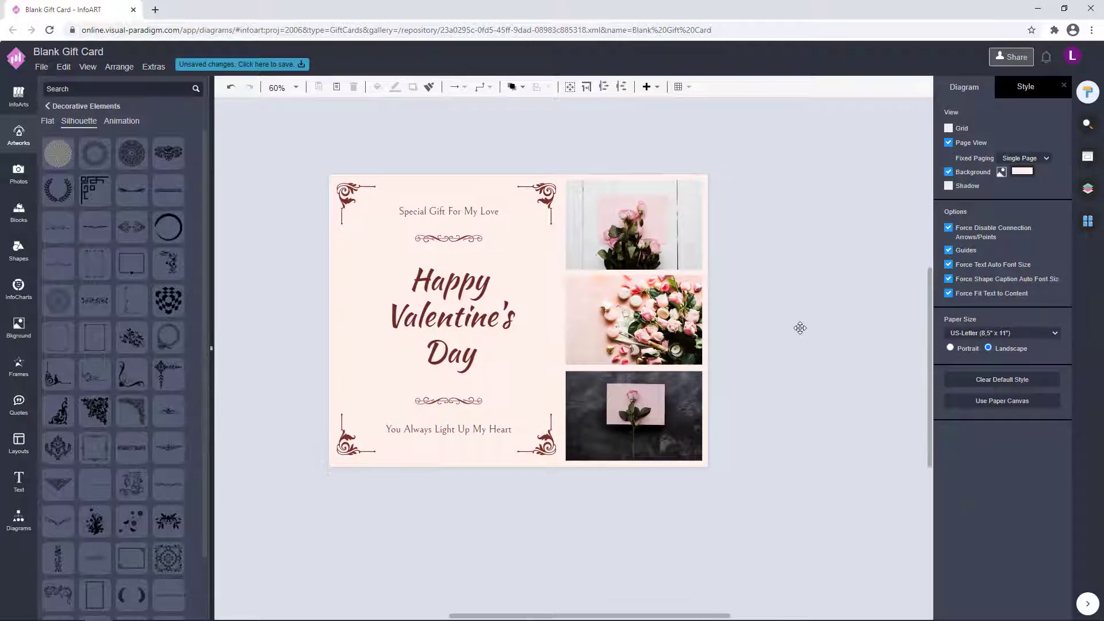
Insert a second page and set its background to the dark reddish brown used on the card
click(1087, 221)
click(1003, 116)
click(1029, 96)
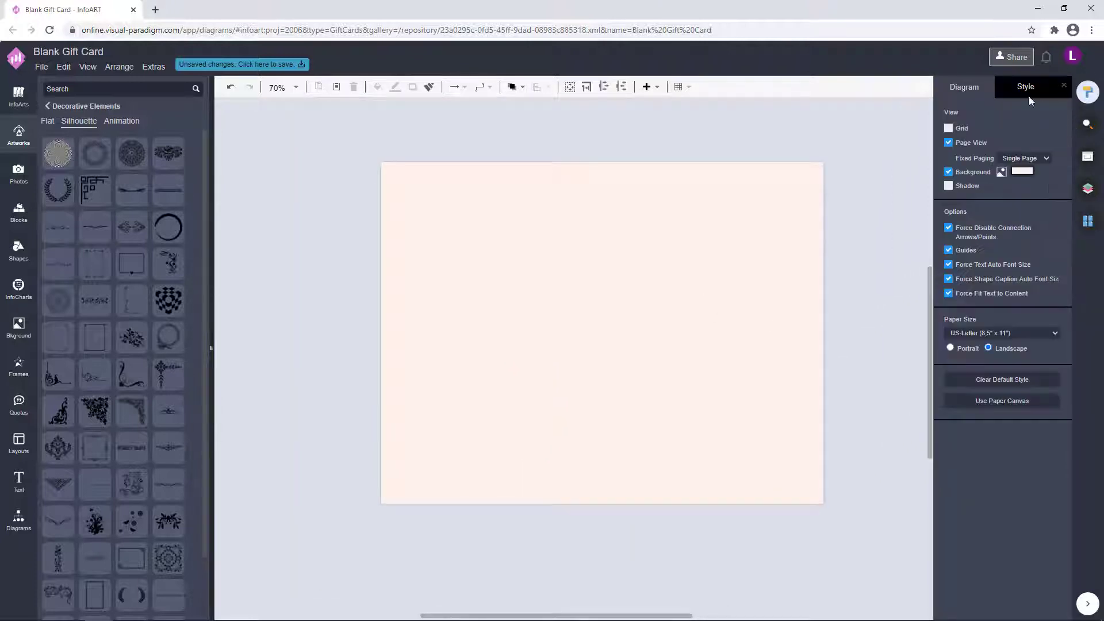
click(1025, 171)
click(986, 286)
click(1064, 434)
Copy "Special Gift For My Love" and the greeting from the first page and place them centrally on the second page
click(1087, 221)
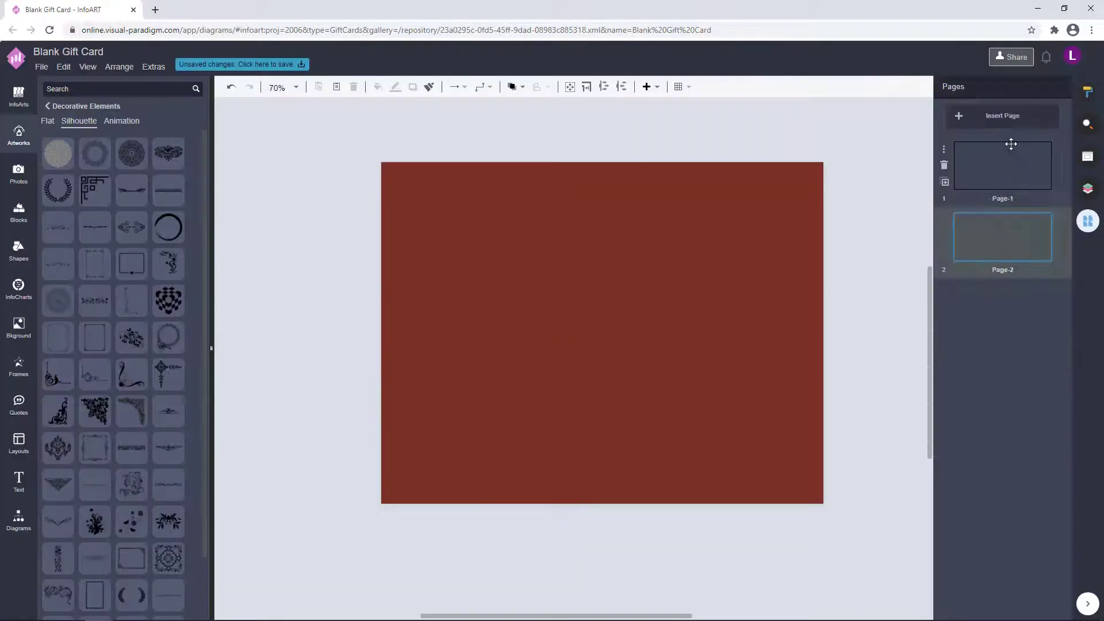
click(1010, 143)
click(1003, 233)
click(1035, 172)
click(452, 215)
shift+click(472, 288)
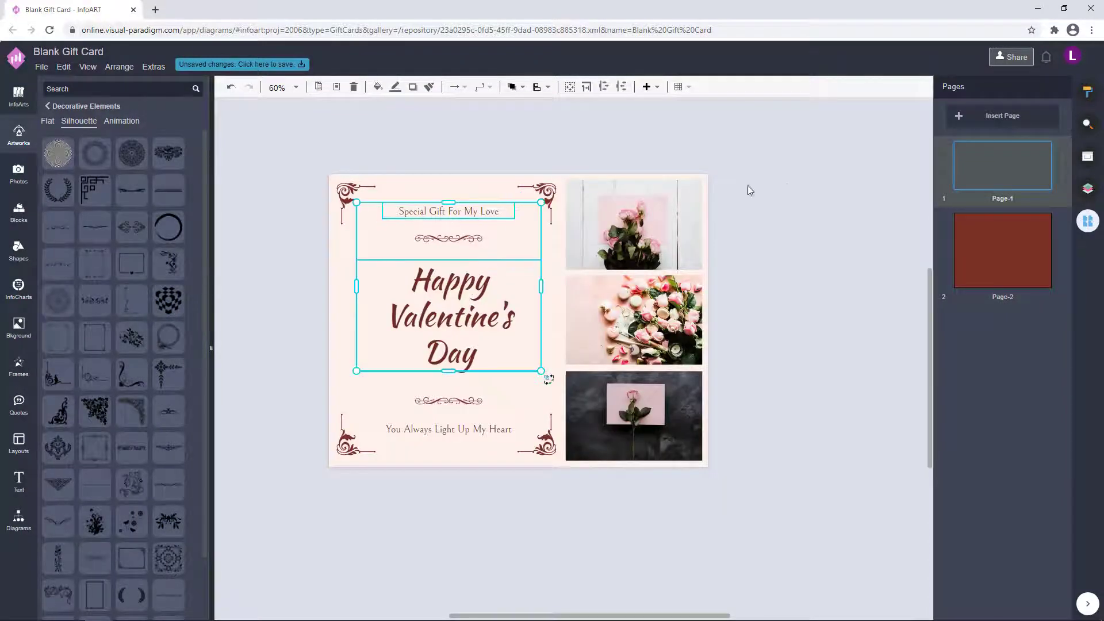
key(ctrl+c)
click(1021, 259)
key(ctrl+v)
drag(801, 394, 606, 308)
Recolour the two pasted texts on the second page white
click(1087, 93)
click(1004, 92)
click(1051, 218)
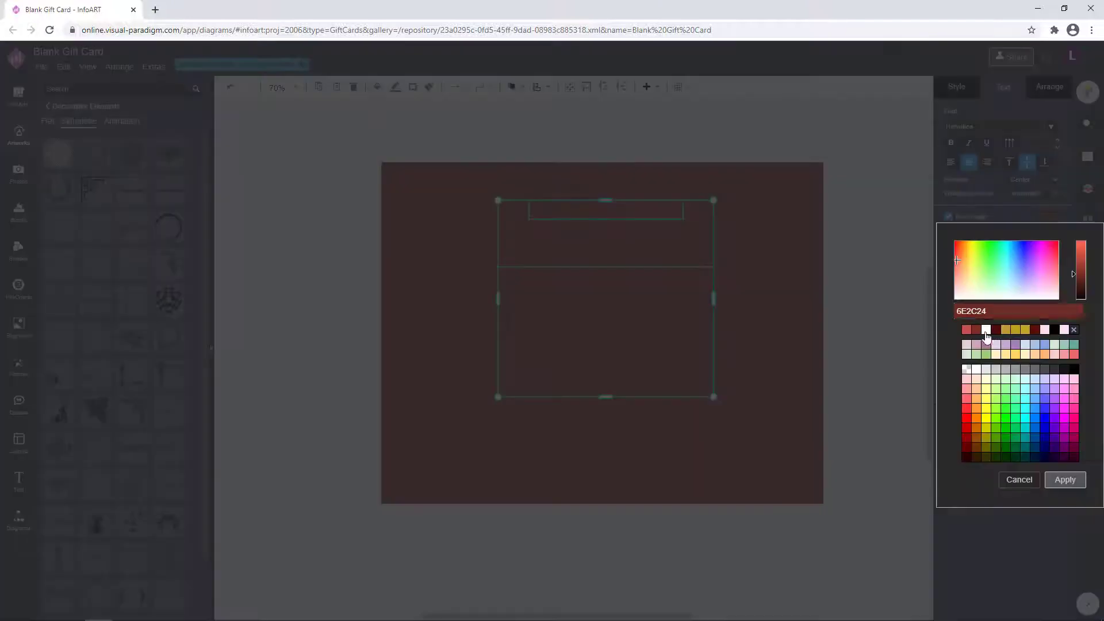
click(986, 332)
click(1064, 480)
drag(877, 302, 826, 298)
Shrink the second page's greeting to 26 pt and move "Special Gift For My Love" beneath it
click(1087, 222)
click(996, 179)
click(997, 274)
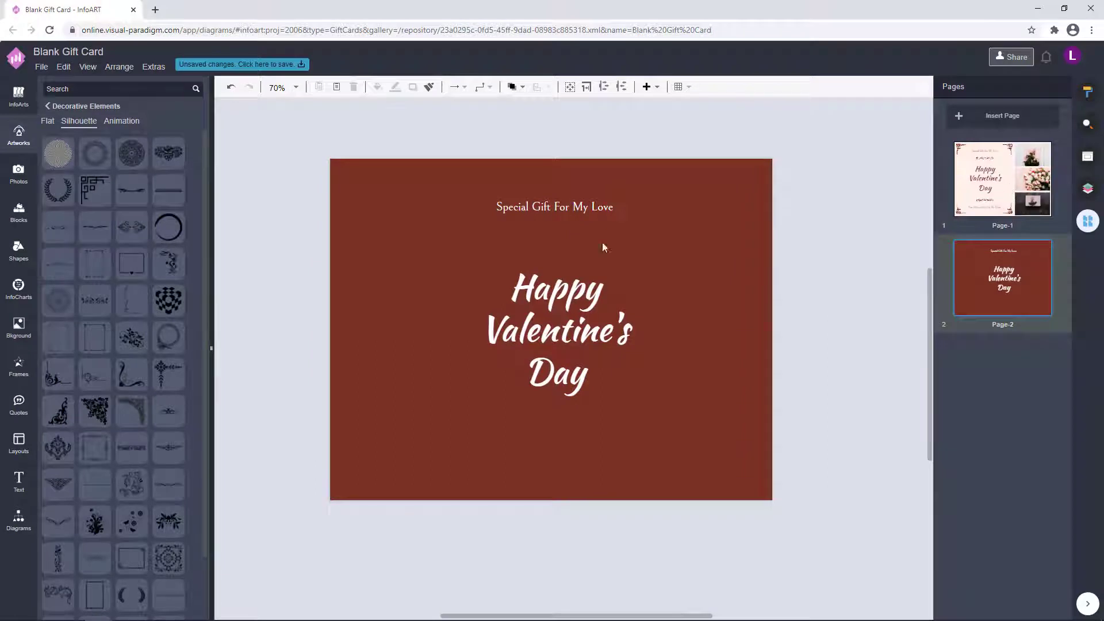
click(556, 379)
drag(554, 389, 554, 303)
double_click(547, 285)
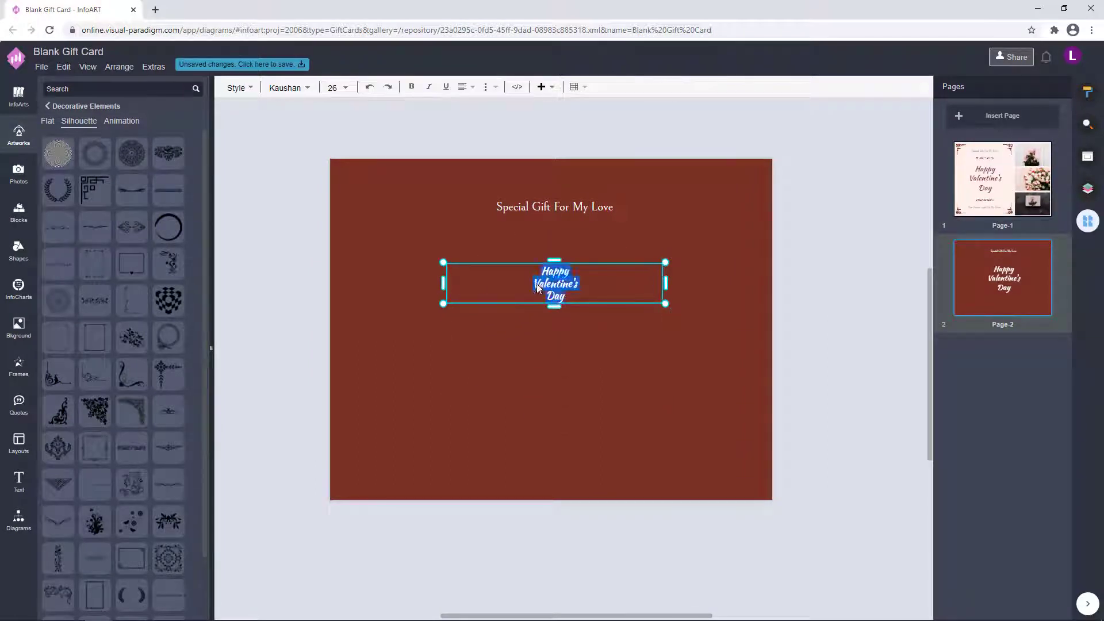
click(535, 283)
drag(610, 214, 613, 368)
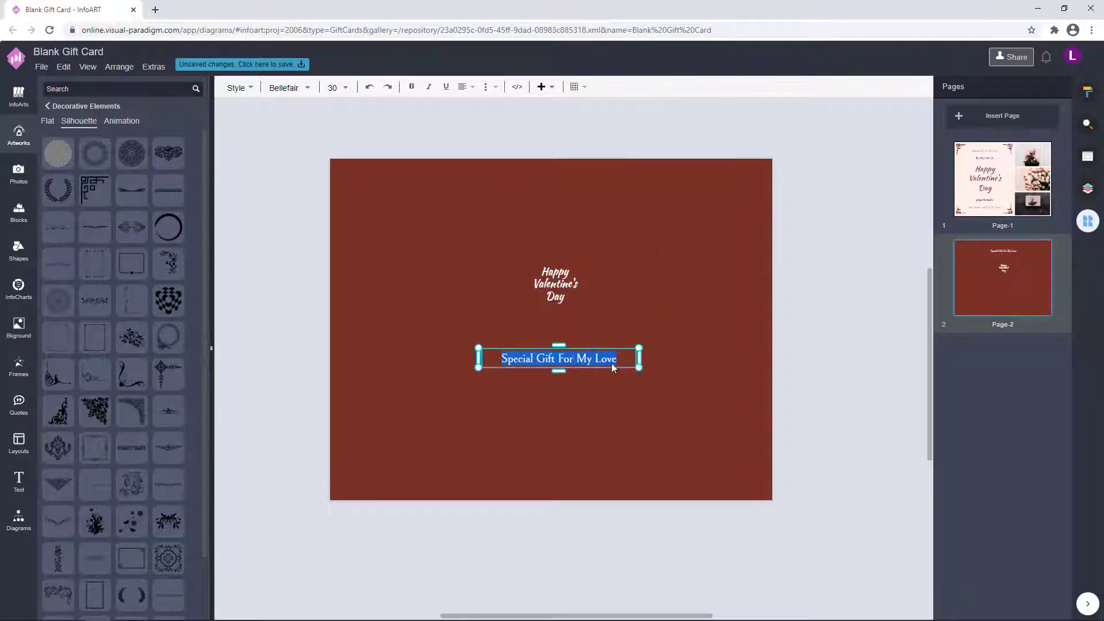
Replace "Special Gift For My Love" on the second page with "Terms And Conditions"
text(Terms Adn)
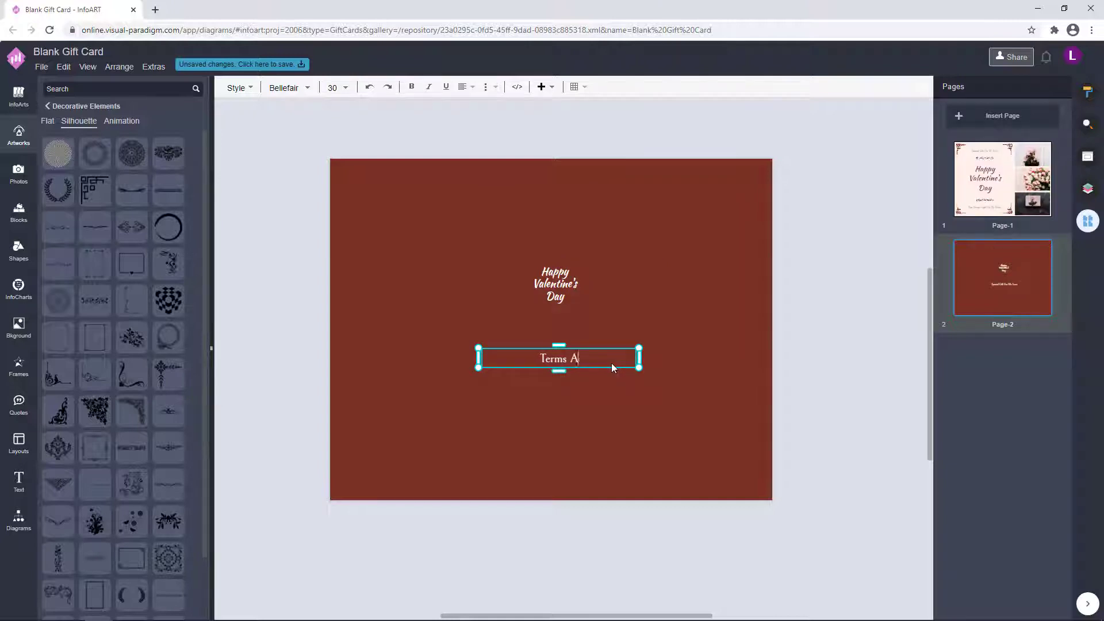
key(BackSpace)
key(BackSpace)
text(nd Conditions)
Remove the line breaks in the second page's greeting so it reads "Happy Valentine's Day" on one line
click(578, 281)
double_click(543, 280)
click(591, 313)
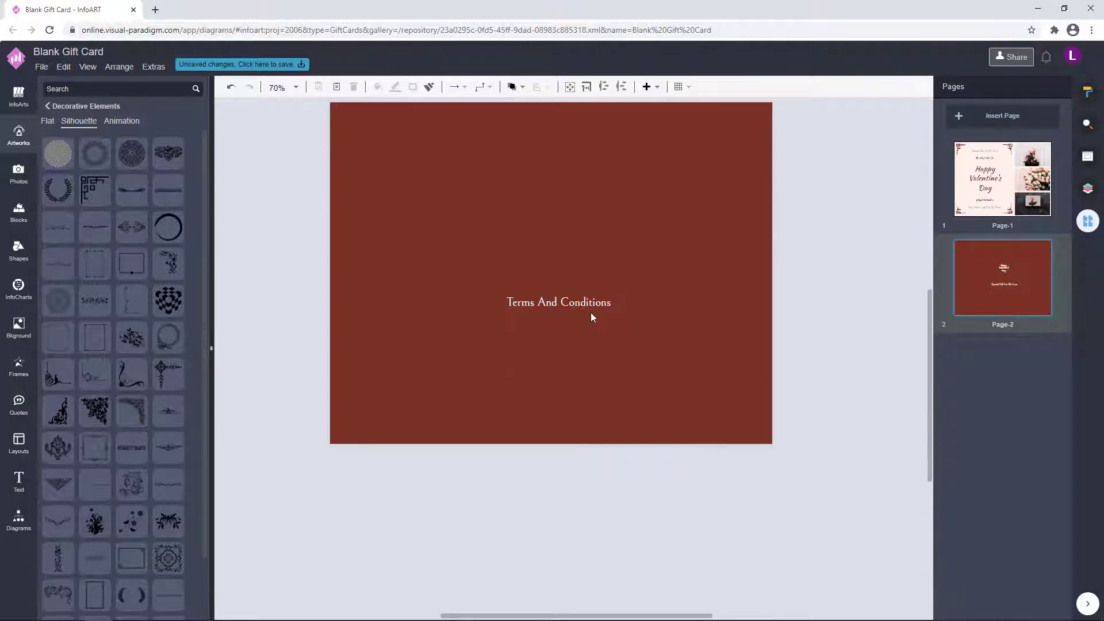
double_click(554, 236)
click(511, 223)
key(BackSpace)
click(537, 224)
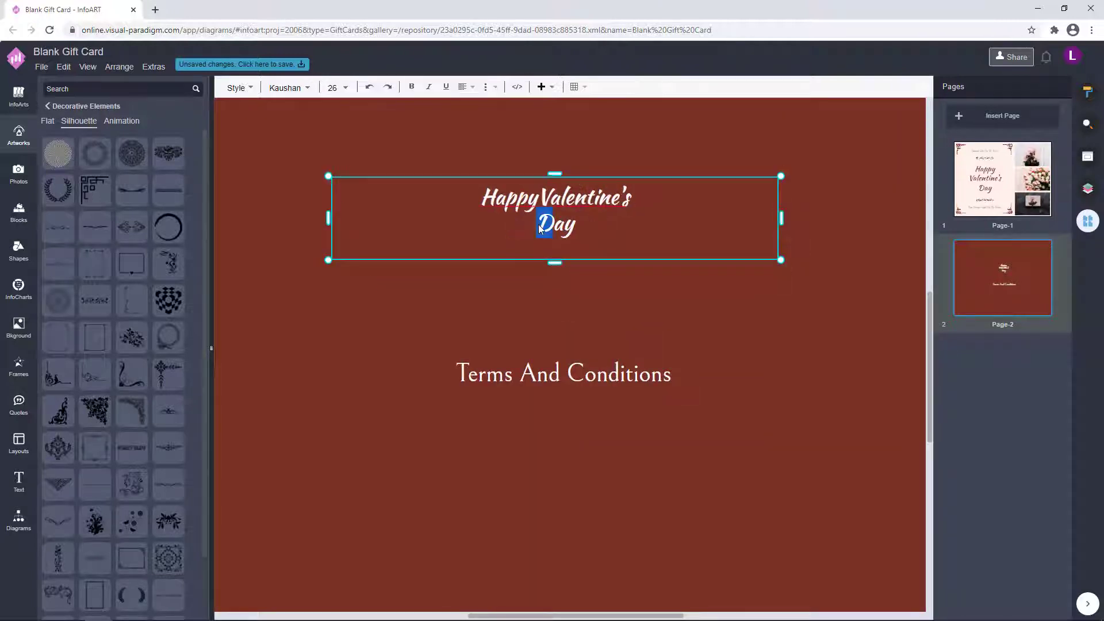
key(BackSpace)
click(519, 203)
click(537, 301)
Enlarge the one-line greeting and move it near the top of the second page
scroll(538, 301, down, 5)
click(621, 273)
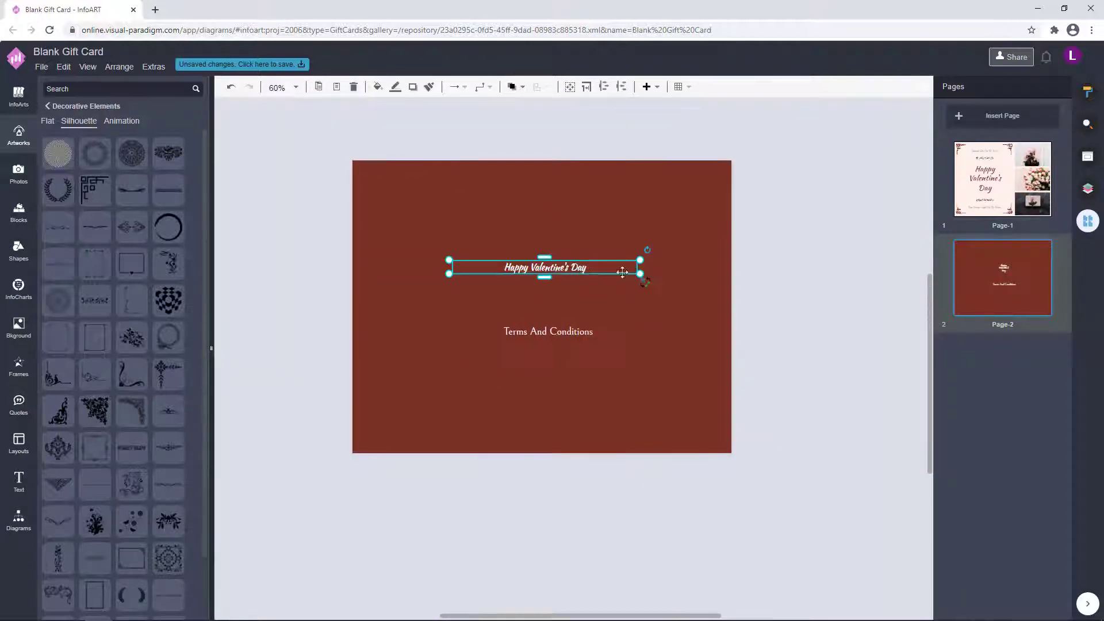
scroll(581, 275, up, 5)
drag(716, 258, 669, 314)
click(742, 295)
scroll(742, 295, down, 1)
scroll(742, 295, down, 3)
drag(577, 316, 561, 272)
drag(611, 286, 660, 295)
drag(616, 277, 605, 241)
click(739, 251)
click(624, 245)
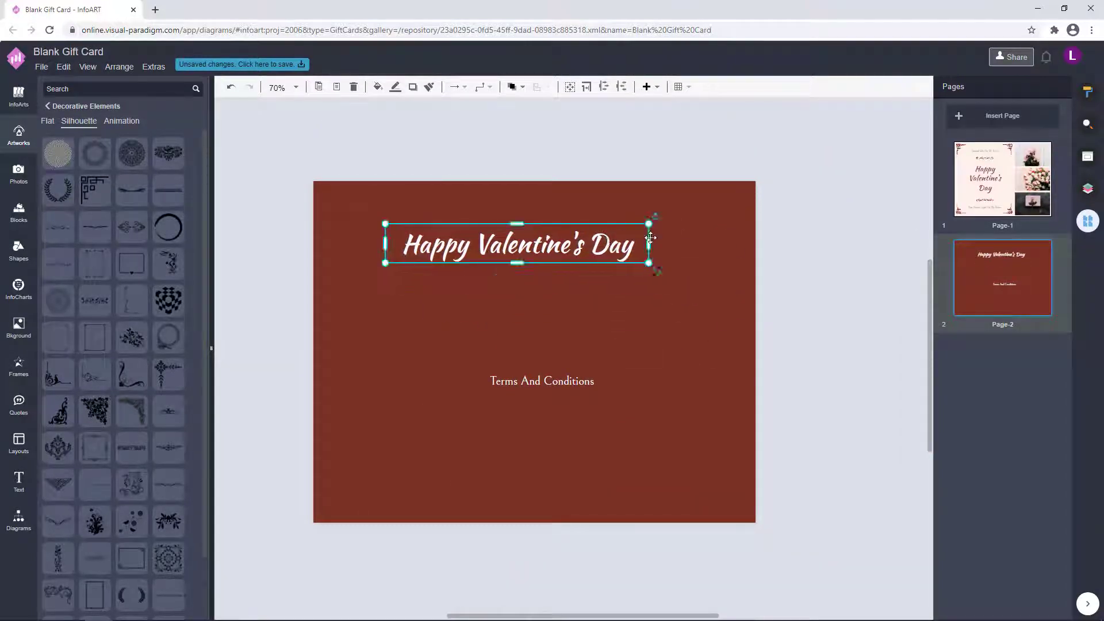
click(684, 253)
Move "Terms And Conditions" directly beneath the greeting on the second page and centre the two texts on each other
drag(565, 381, 578, 257)
shift+click(581, 248)
click(687, 256)
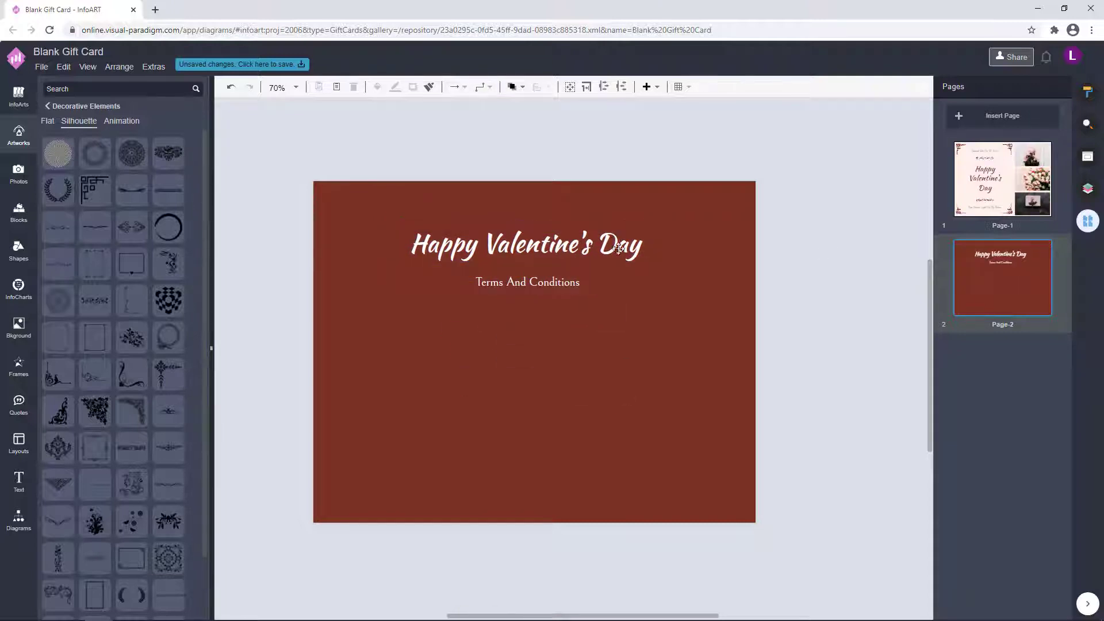
click(594, 246)
Compare the two pages and change the second page's background to a recently used pale pink
click(1003, 173)
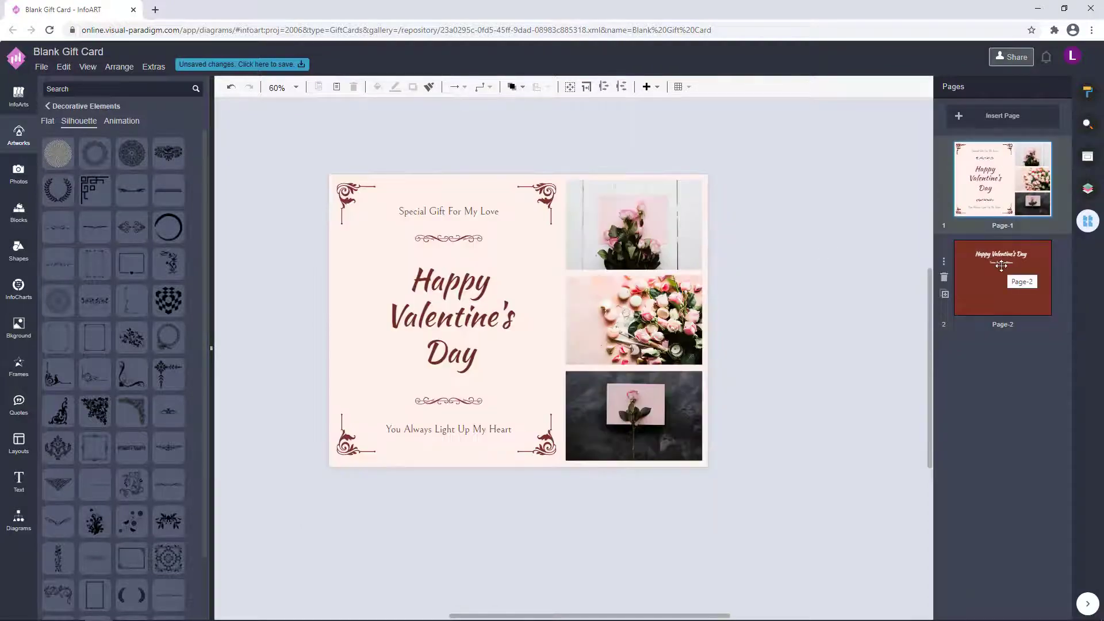
click(1001, 265)
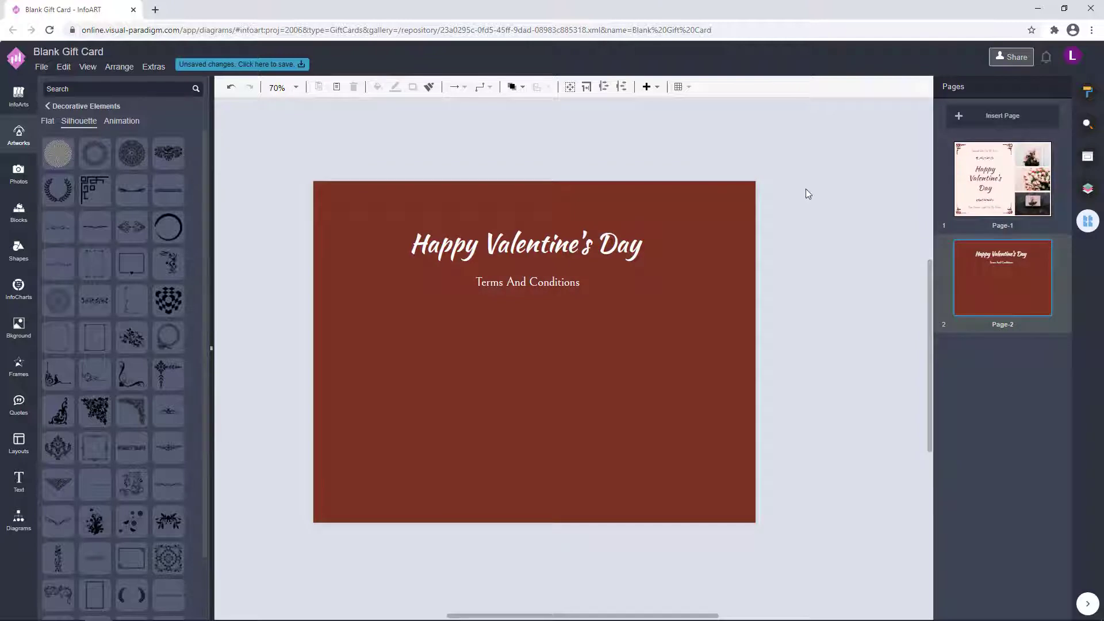
click(995, 176)
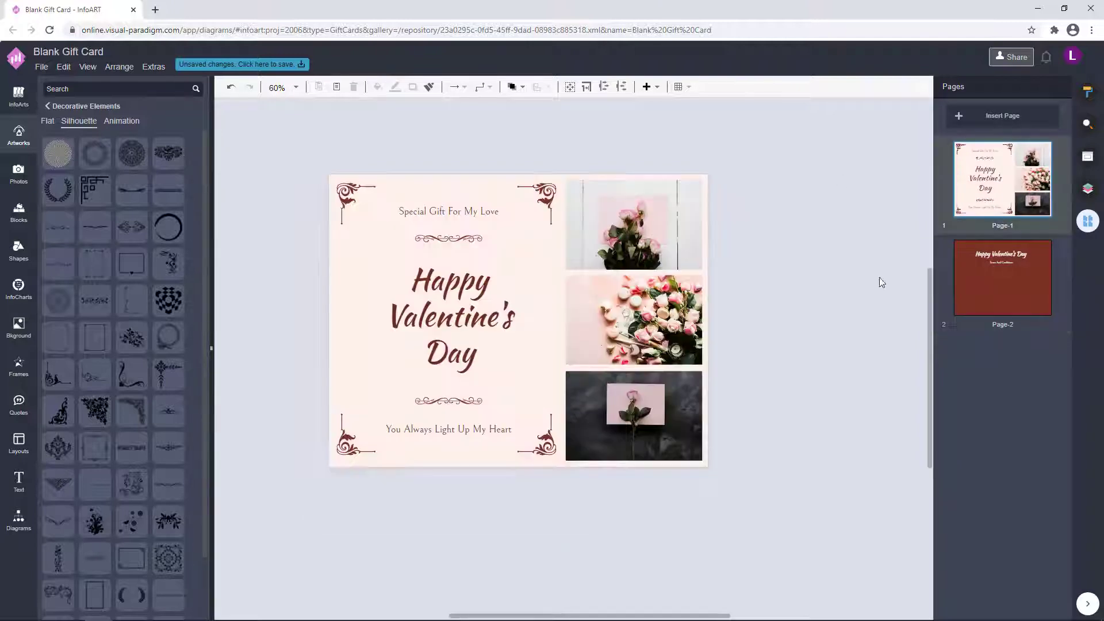
click(971, 266)
click(819, 257)
click(1012, 172)
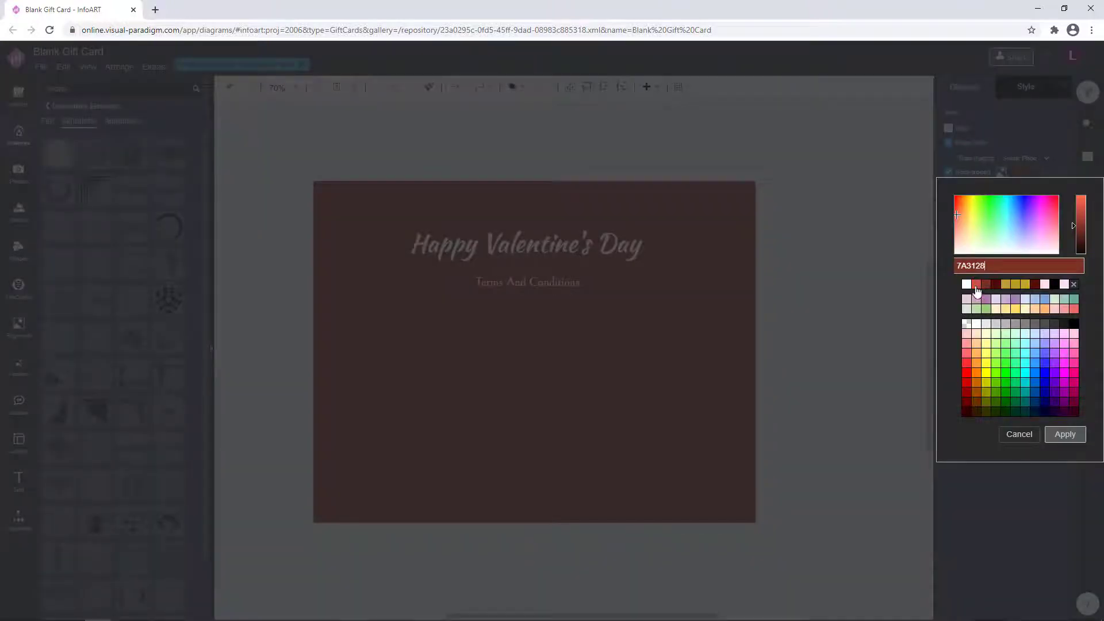
click(1044, 284)
click(1065, 434)
Copy the first page's background colour code and apply it as the second page's background
click(1089, 219)
click(1004, 179)
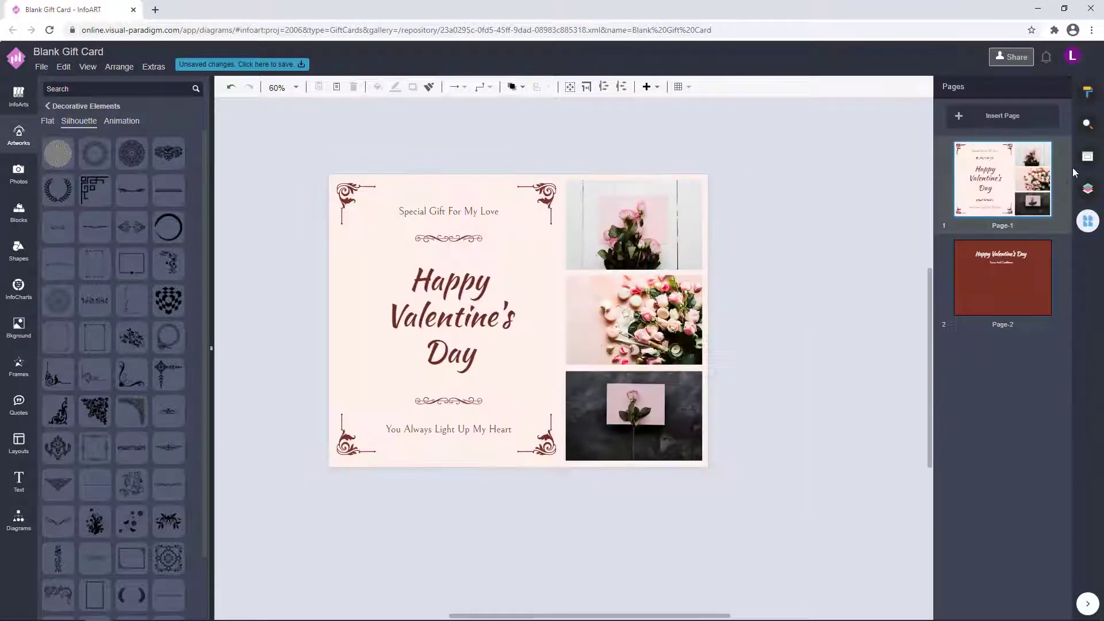
click(1087, 92)
click(1022, 172)
drag(990, 266, 920, 265)
click(1019, 435)
click(1088, 221)
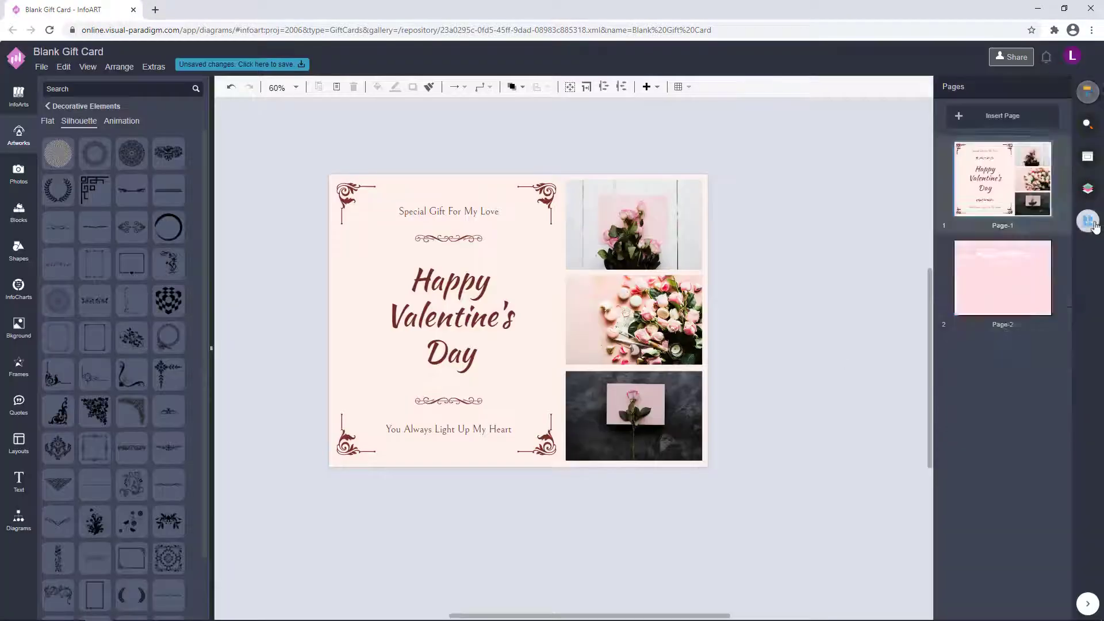
click(1004, 276)
click(1085, 93)
click(1023, 172)
drag(990, 266, 955, 266)
key(ctrl+v)
click(1065, 436)
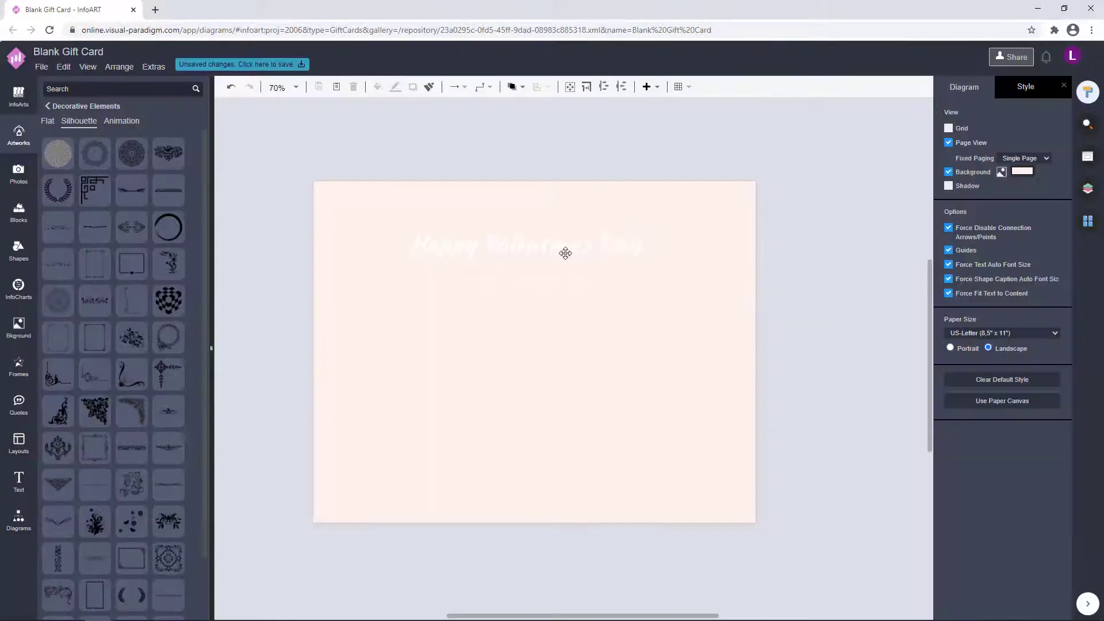
Recolour both texts on the second page dark reddish brown
click(564, 249)
click(958, 87)
click(1004, 86)
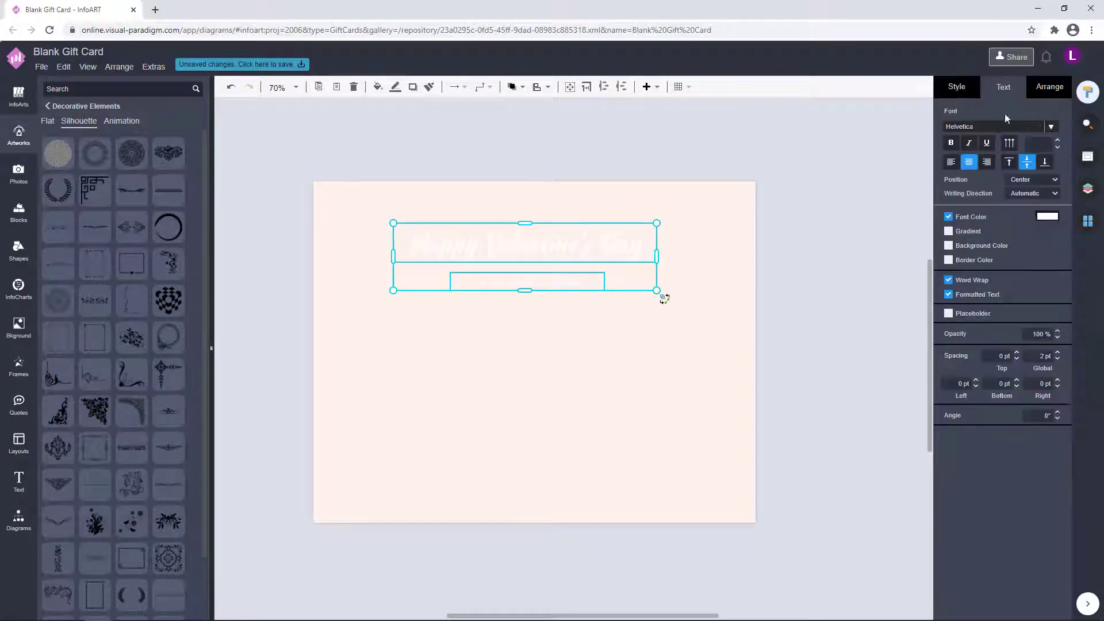
click(1047, 216)
click(1008, 339)
click(1065, 478)
click(804, 326)
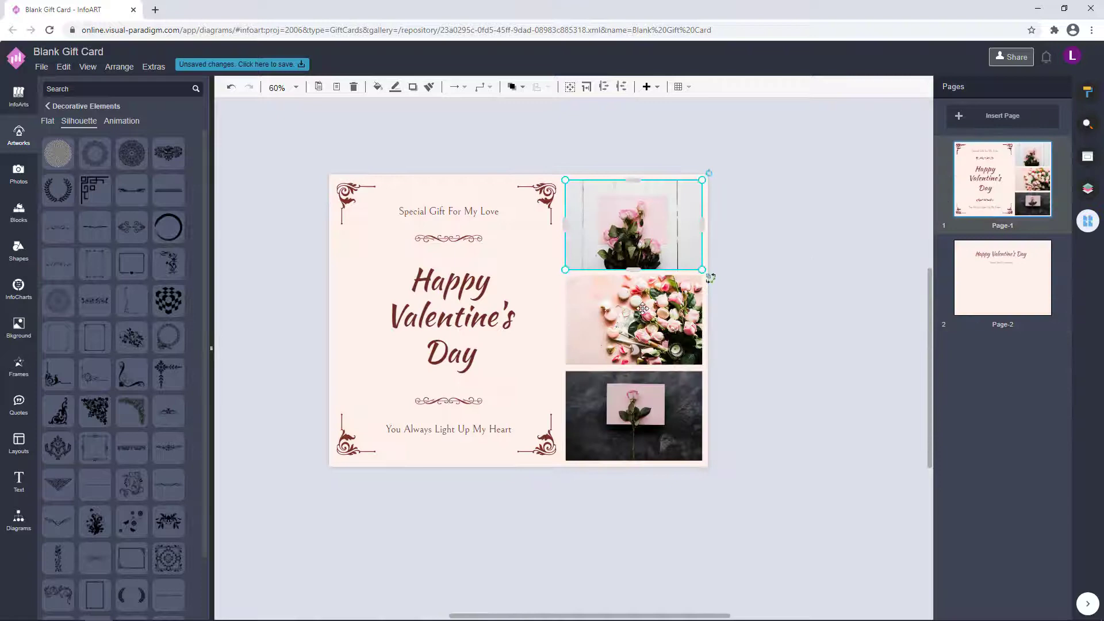
Replace the second page's two texts with copies of the first page's three rose photos and four corner ornaments
shift+click(643, 308)
shift+click(642, 414)
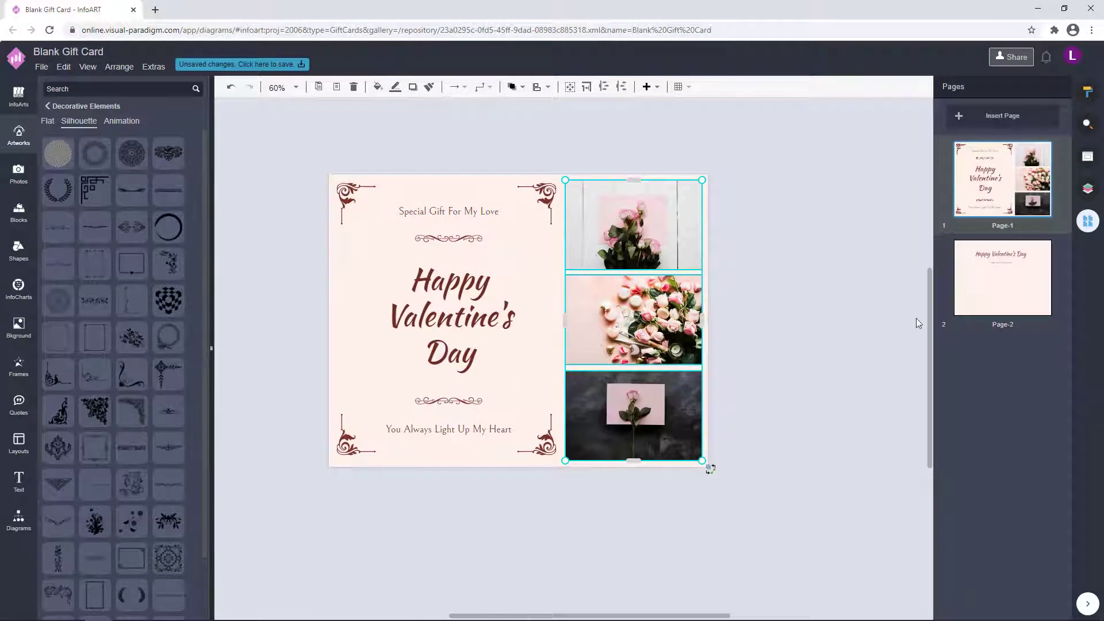
shift+click(345, 436)
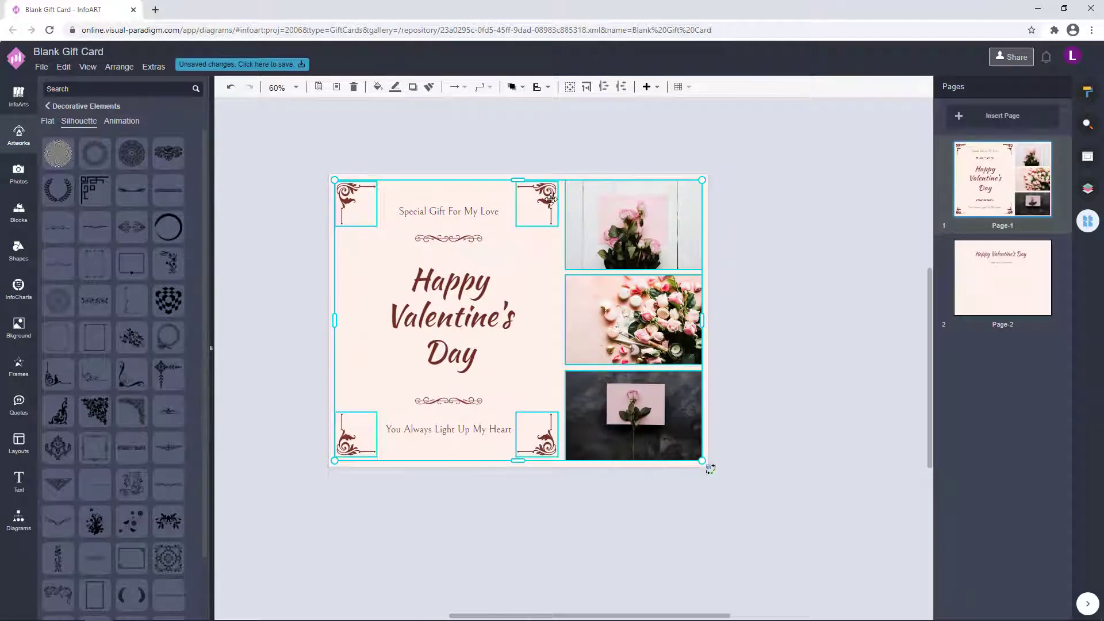
click(1002, 278)
click(563, 253)
key(Delete)
click(532, 284)
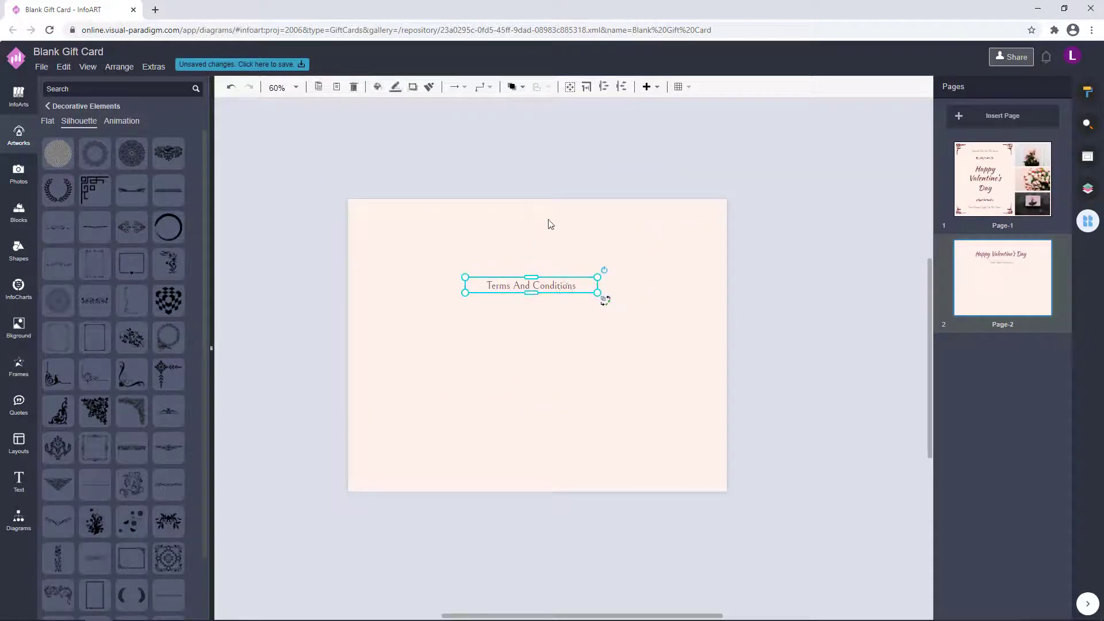
key(Delete)
key(ctrl+v)
Move the three pasted photos together into a column along the left edge of the second page
click(810, 261)
shift+click(822, 316)
shift+click(834, 397)
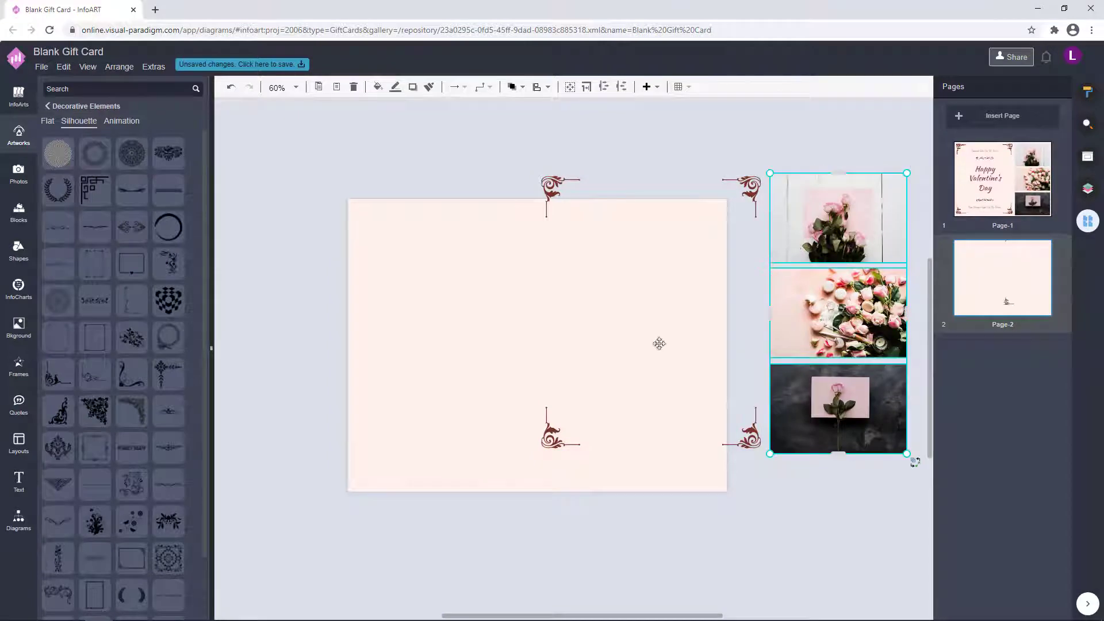
drag(659, 343, 436, 345)
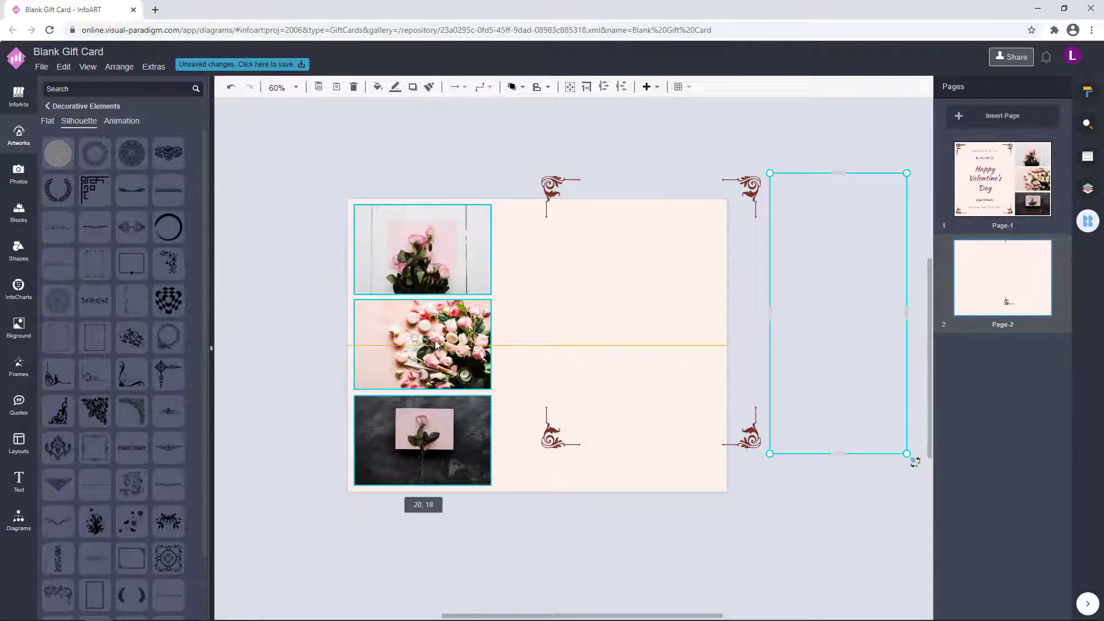
Move the four corner ornaments together so they frame the empty area beside the photos
drag(527, 169, 768, 458)
drag(752, 196, 709, 229)
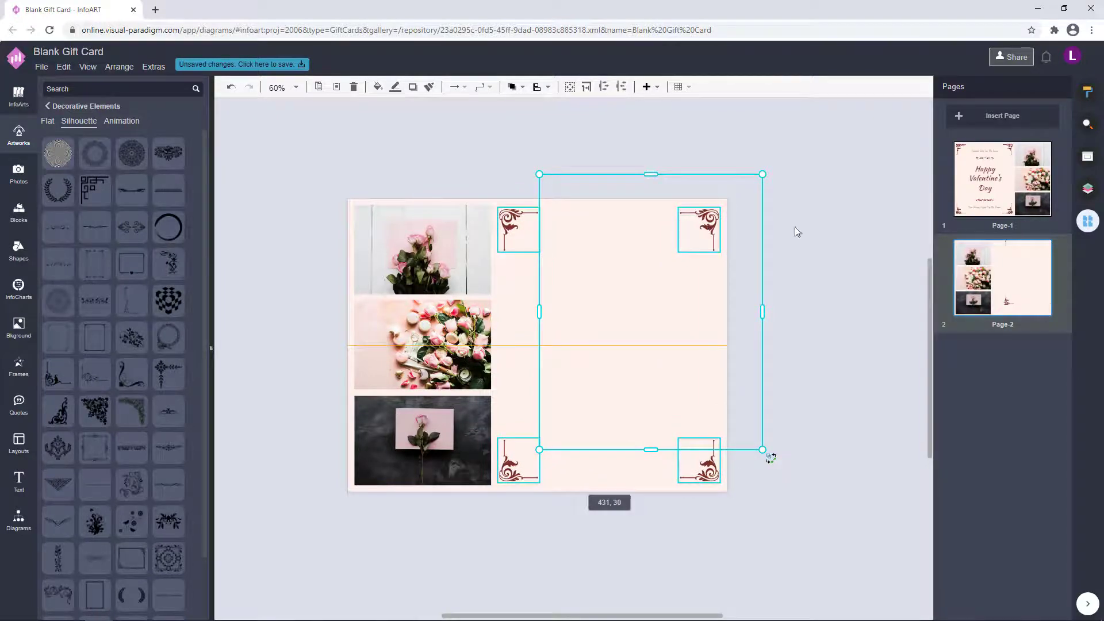
click(794, 232)
click(1052, 178)
click(475, 220)
shift+click(470, 240)
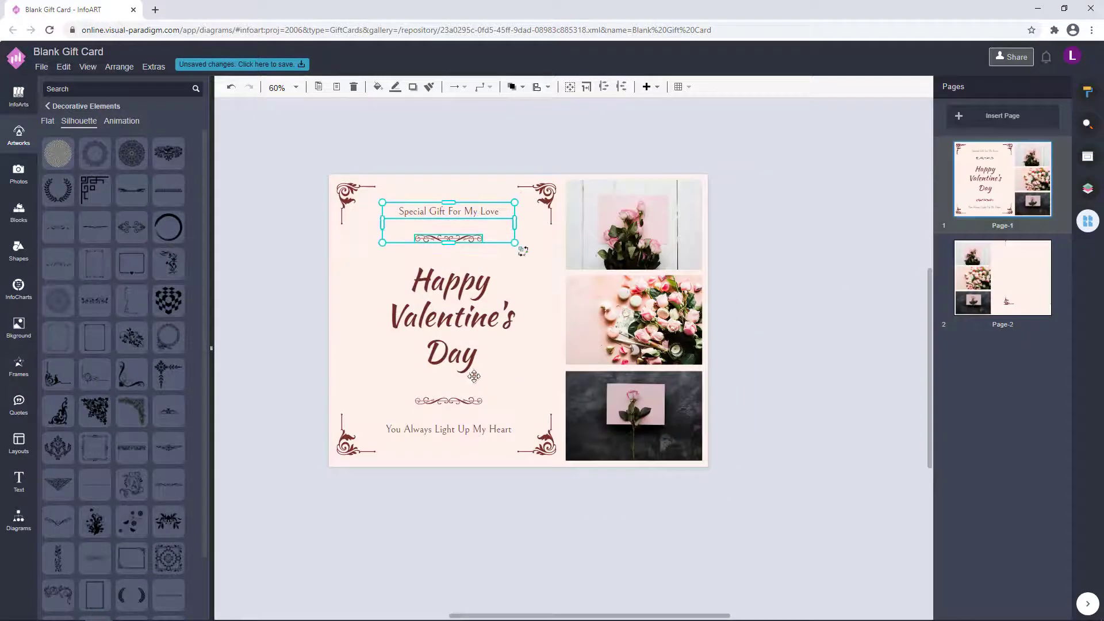
shift+click(471, 402)
click(999, 274)
key(ctrl+v)
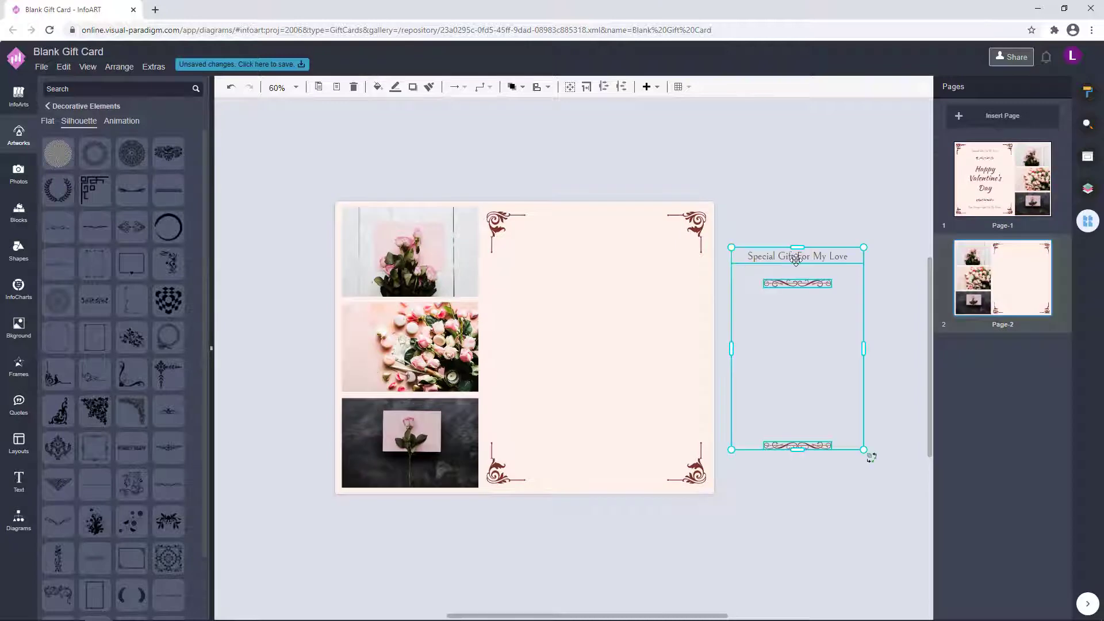
key(Delete)
Copy "Special Gift For My Love", both dividers and "You Always Light Up My Heart" from the first page into the second page's ornament frame
click(987, 184)
click(445, 214)
shift+click(448, 238)
shift+click(456, 402)
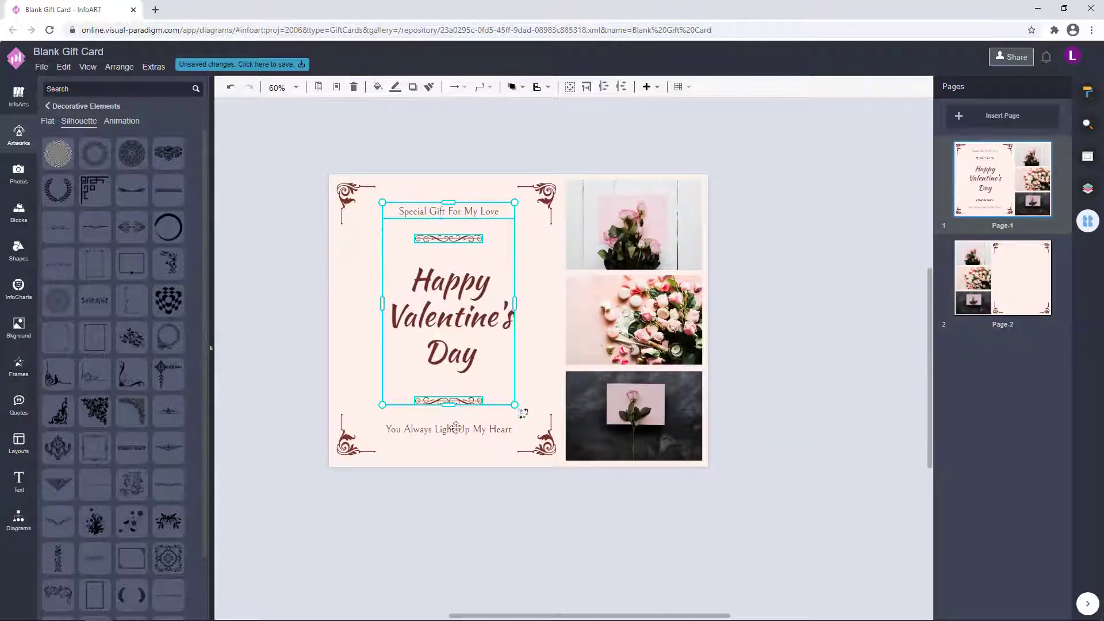
shift+click(456, 429)
click(979, 259)
key(ctrl+v)
drag(802, 264, 609, 243)
click(779, 226)
Change the second page's heading to "Terms And Conditions" and its bottom line to "Valid Until 14 FEB 2021"
click(598, 239)
double_click(598, 239)
key(BackSpace)
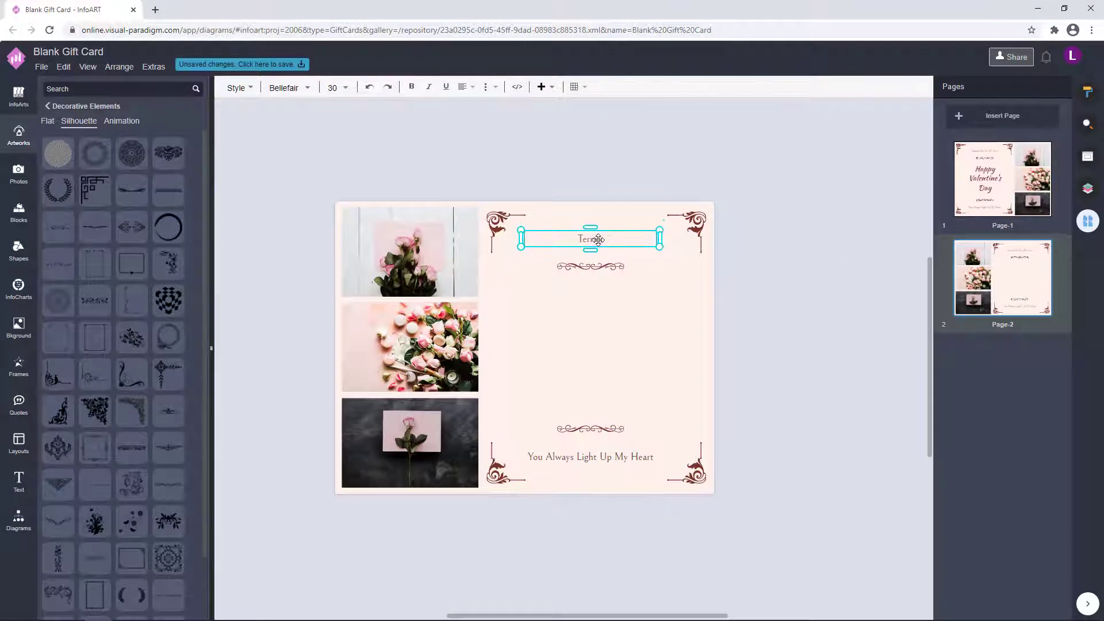
double_click(630, 458)
text(To)
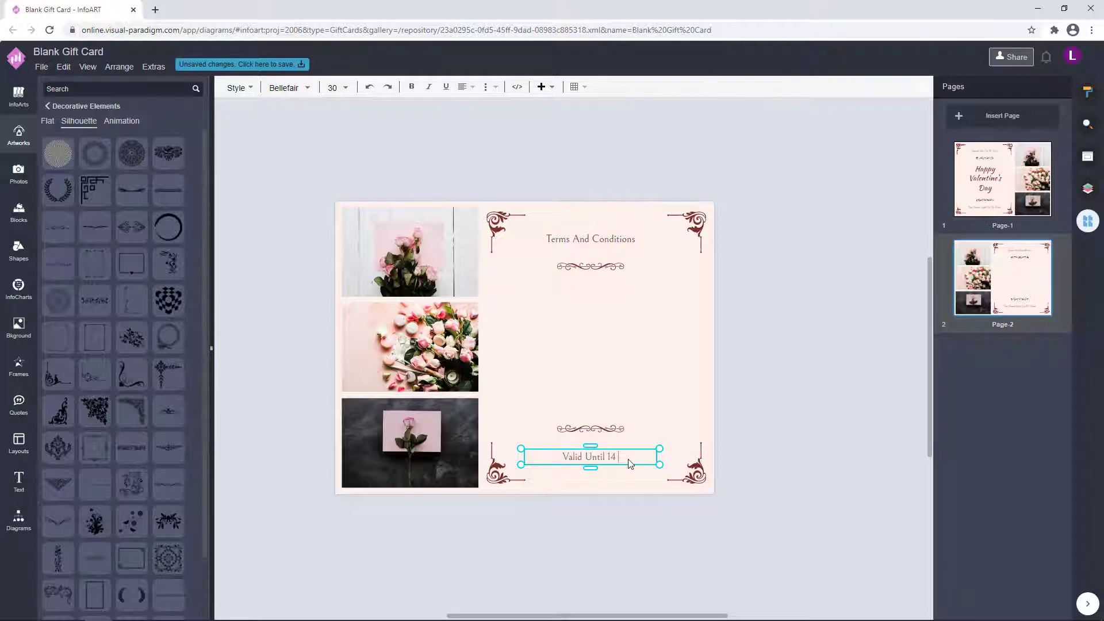
click(779, 421)
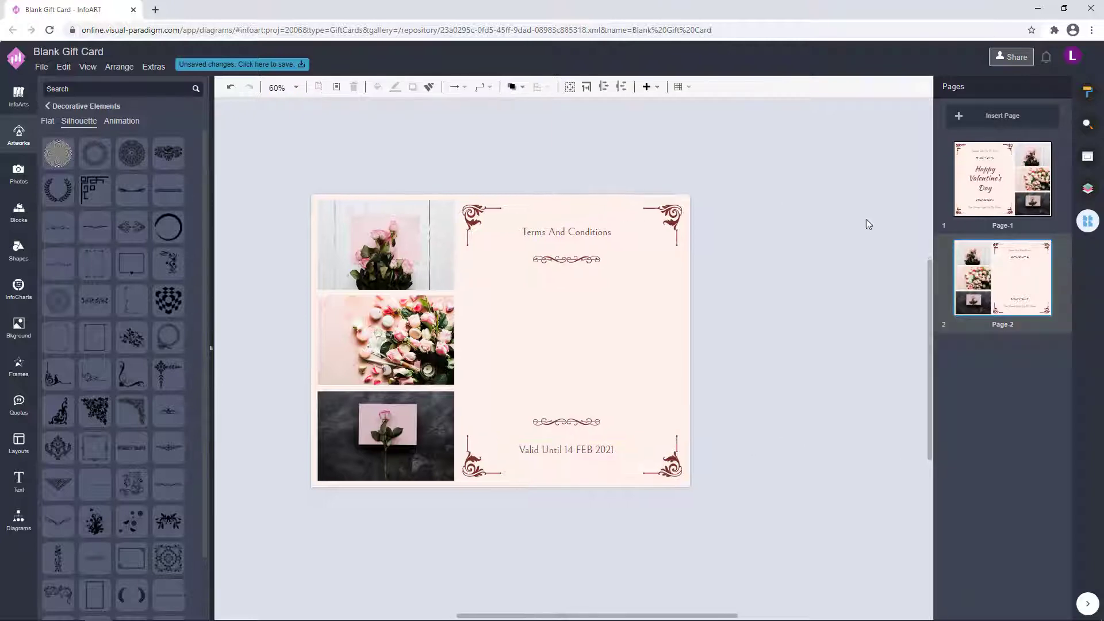
Copy the "Happy Valentine's Day" greeting from the first page and place it between the second page's dividers
click(994, 178)
click(445, 322)
key(ctrl+c)
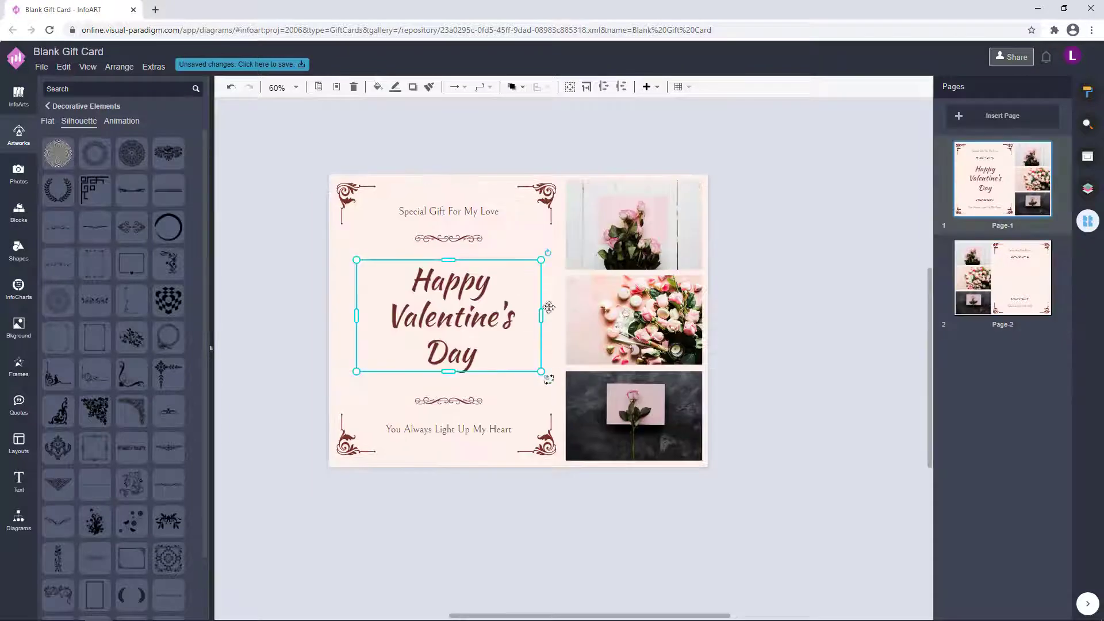
click(966, 284)
key(ctrl+v)
drag(820, 334, 552, 335)
Replace the pasted greeting with "This Gift certificate can be used once only."
double_click(553, 334)
text(T)
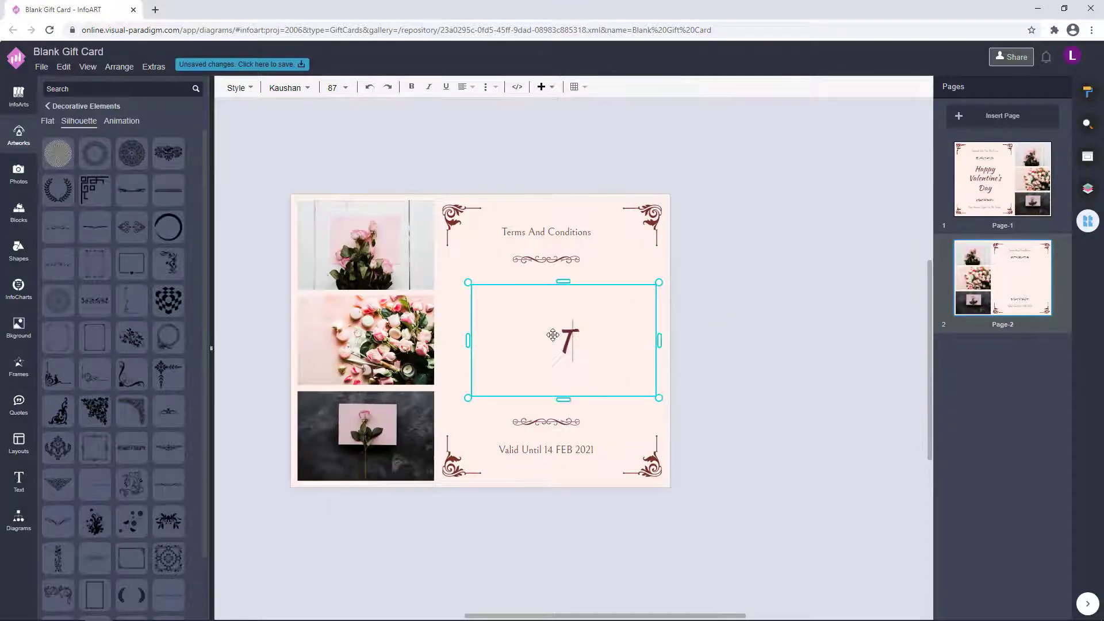
text(his Gift cerfiticate)
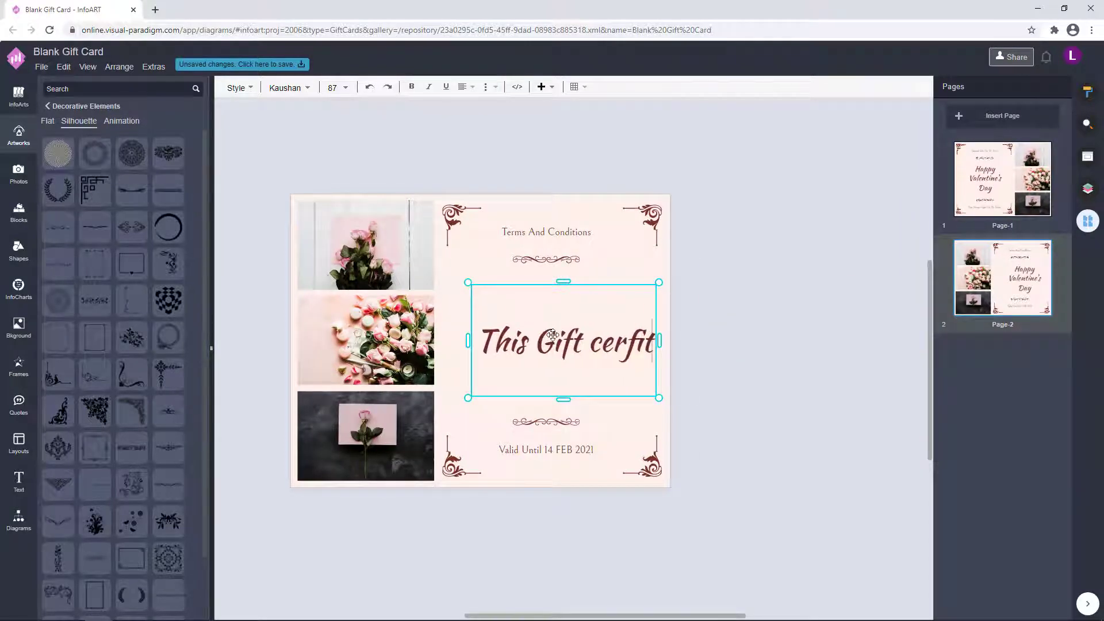
key(BackSpace)
key(BackSpace)
key(BackSpace)
key(BackSpace)
key(BackSpace)
key(BackSpace)
key(BackSpace)
key(BackSpace)
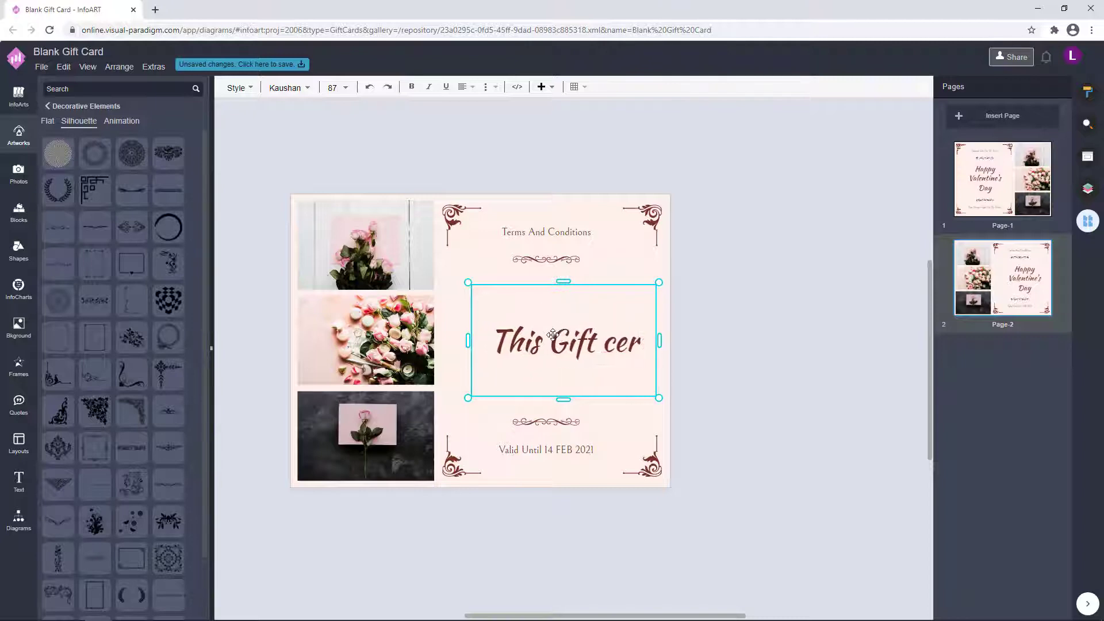
text(tificate can be used once only.)
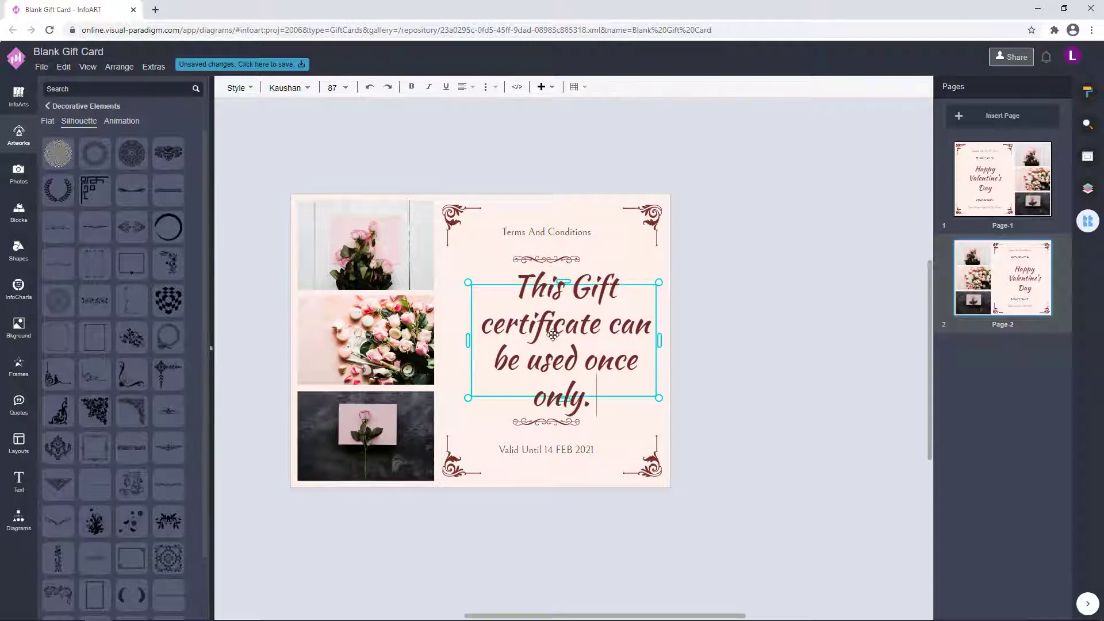
Append "This certificate cannot be transferred to cash. This certificate cannot be combined with other coupons and discounts." to the terms text
key(BackSpace)
text(Th)
key(BackSpace)
key(BackSpace)
text(This)
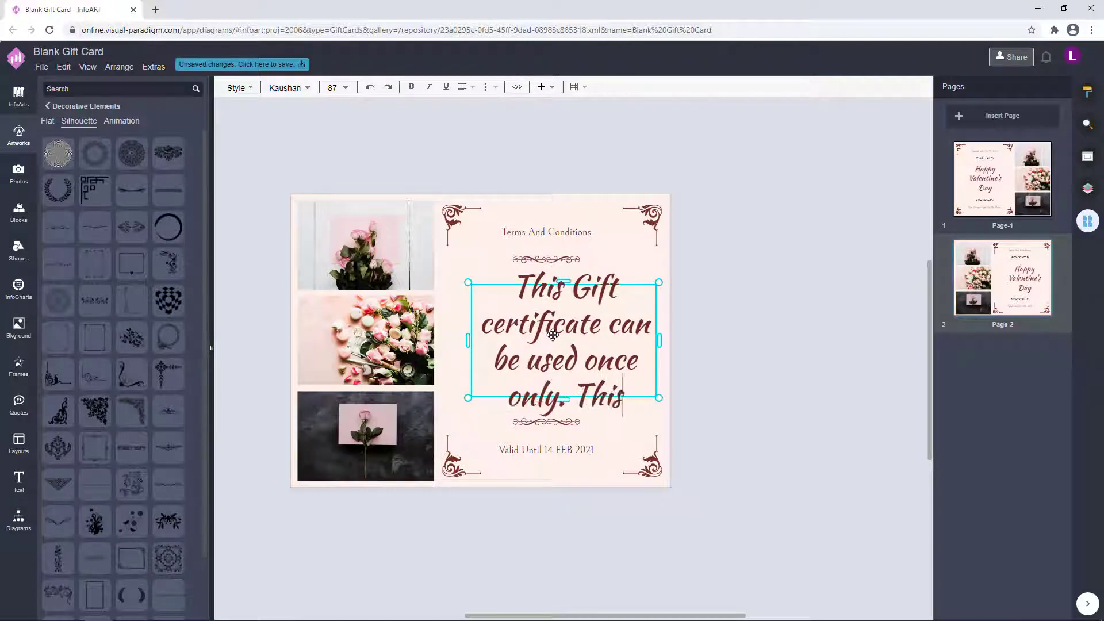
text( certificate cann)
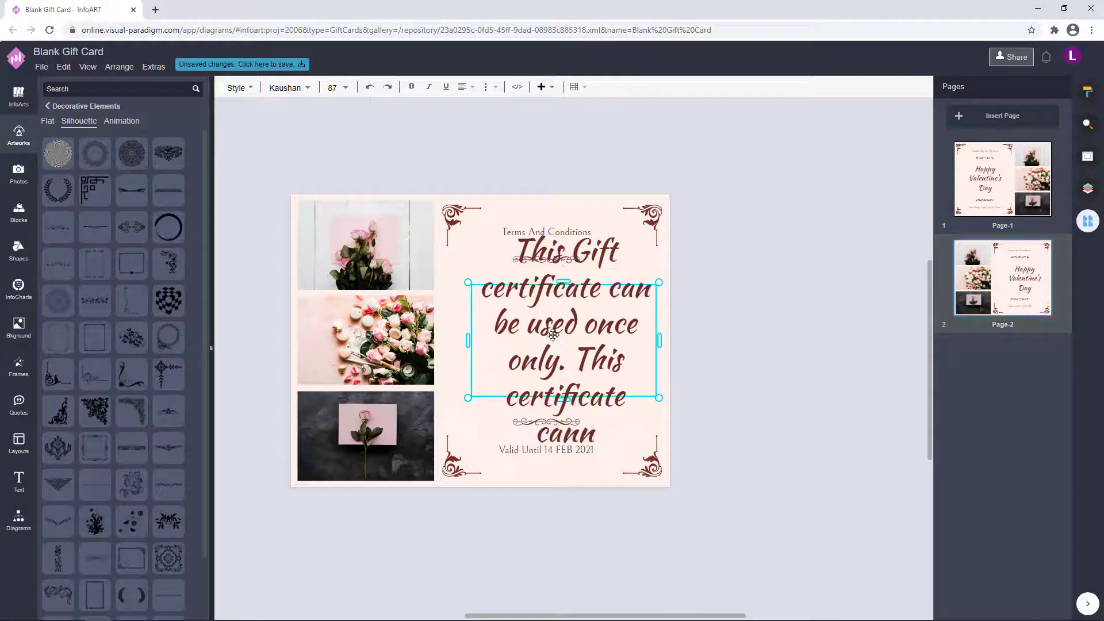
text(ot be tra)
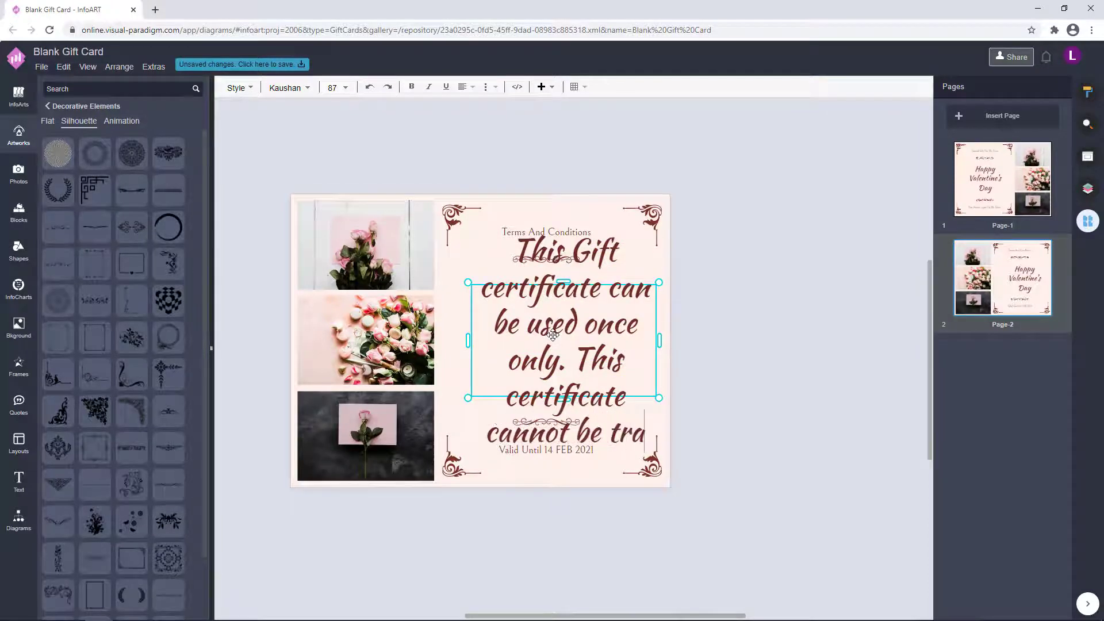
text(nsferred to cas)
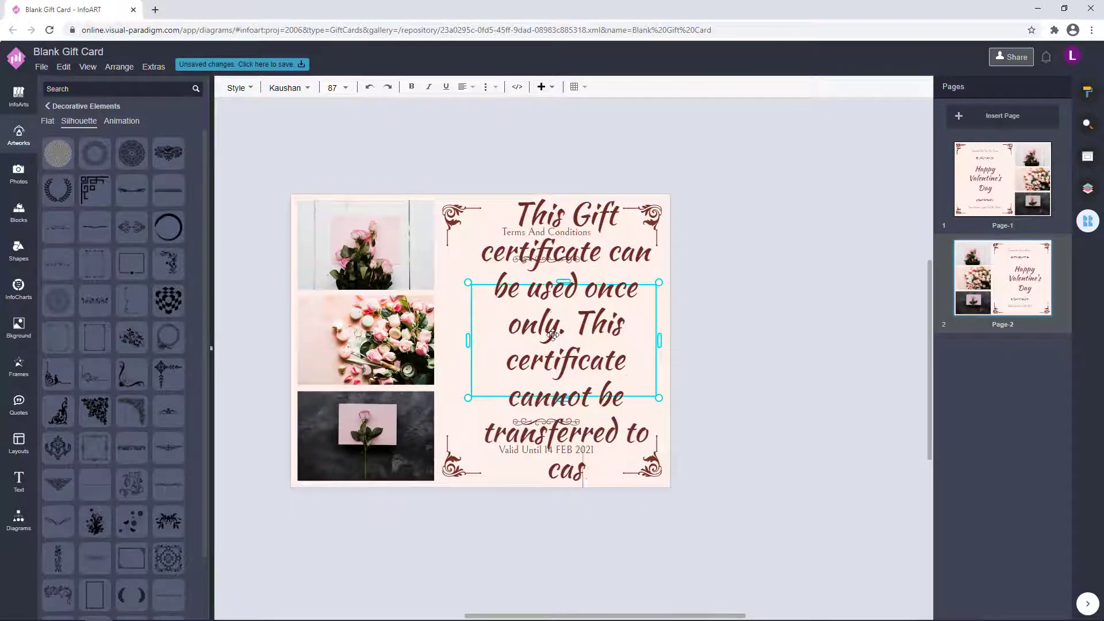
text(h. This certificat)
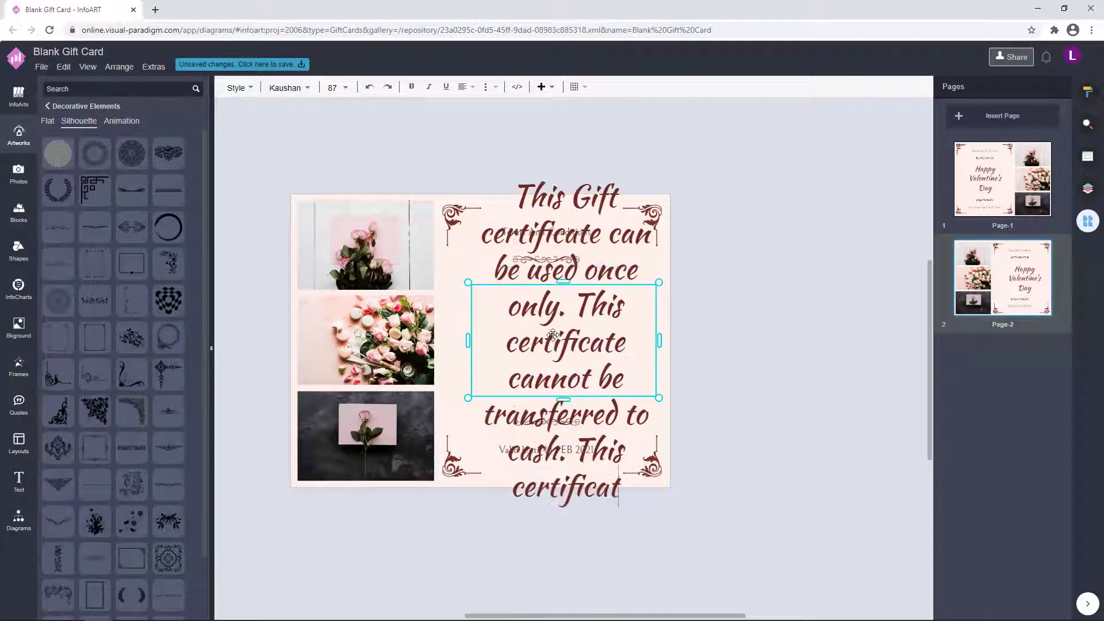
text(e cannot be com)
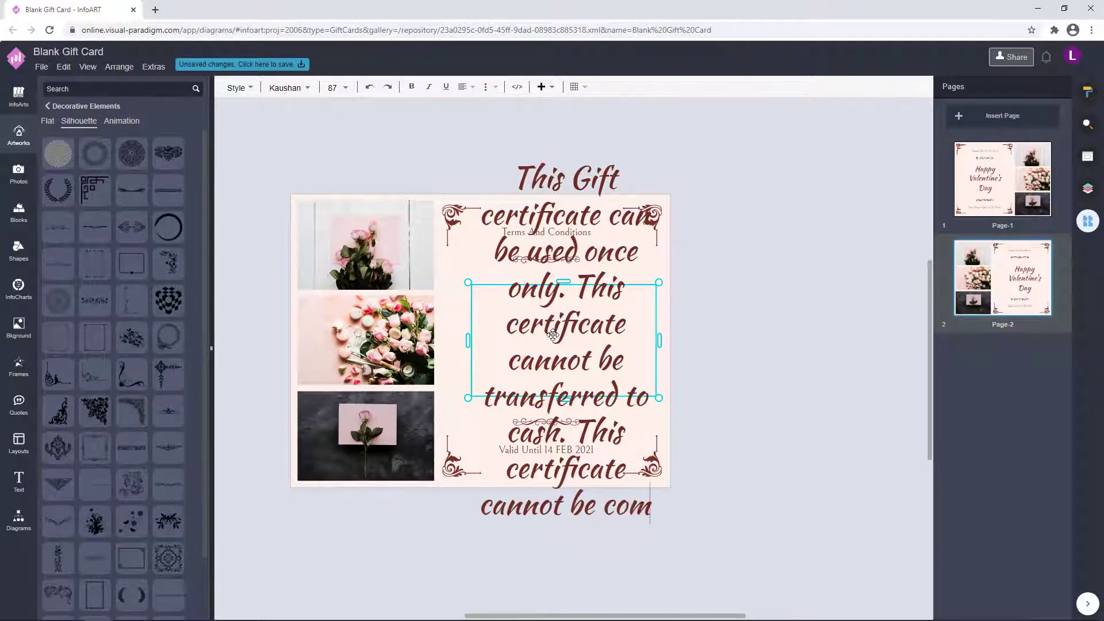
text(bined with other coup)
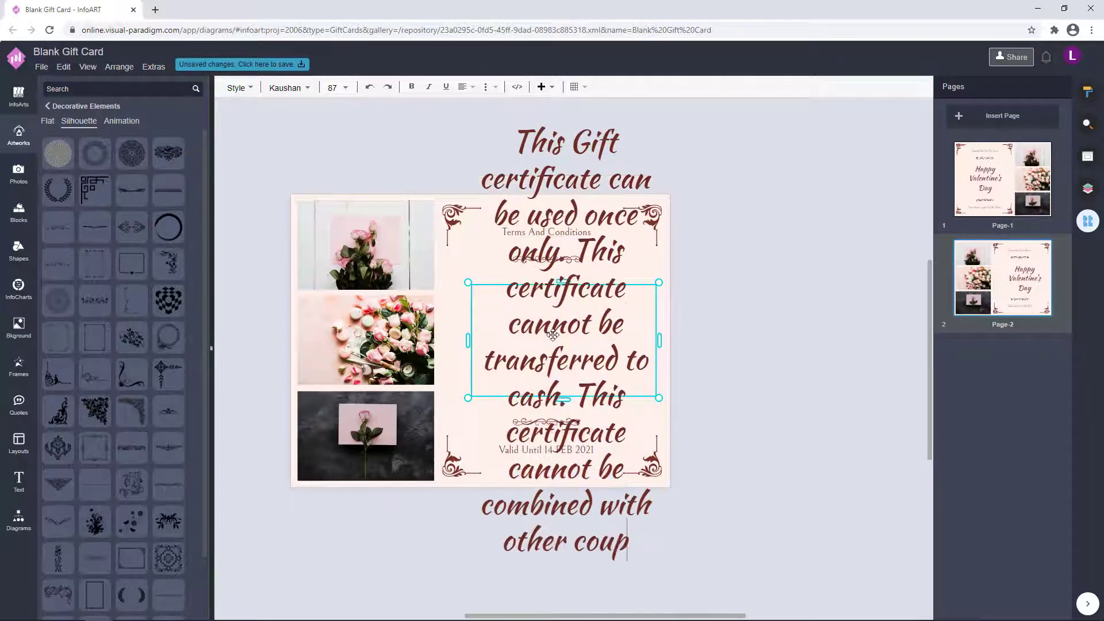
text(ons and discounts.)
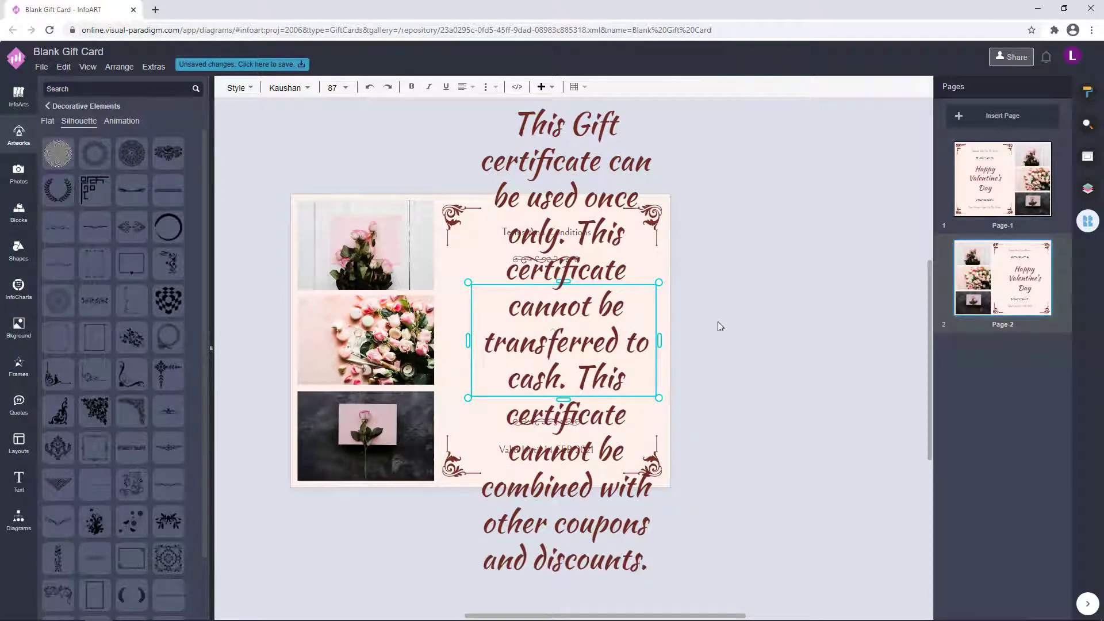
click(718, 325)
Shrink the terms text to four lines and place it between the second page's two dividers
click(621, 488)
drag(564, 104, 565, 511)
drag(591, 554, 573, 347)
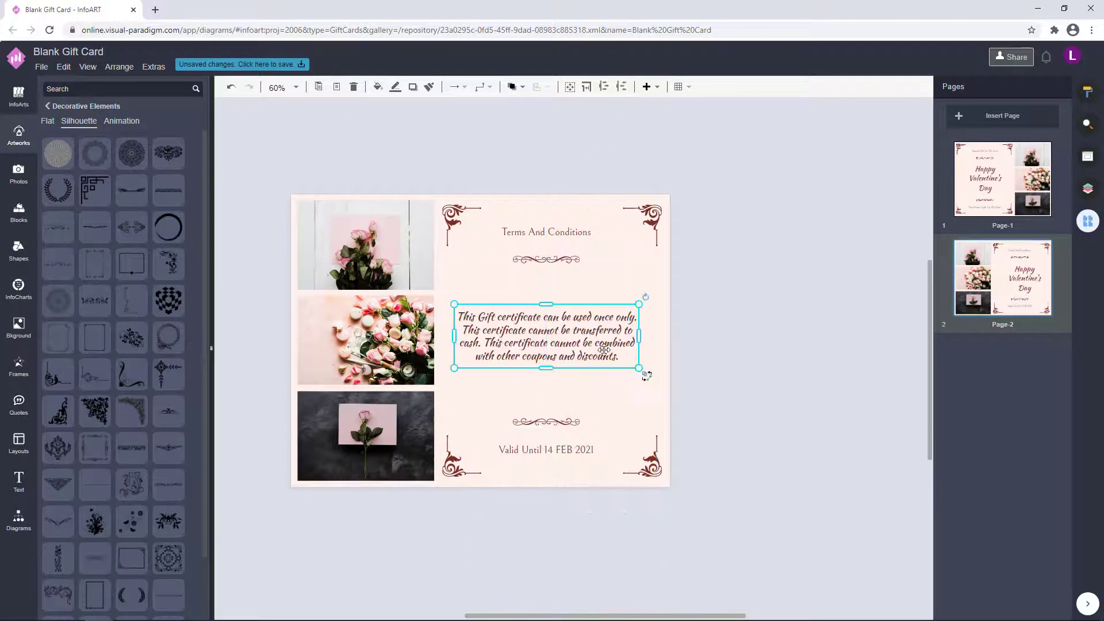
double_click(604, 350)
click(885, 226)
scroll(526, 346, up, 2)
Start "This certificate cannot be combined" on a new line and widen the terms text box
click(639, 324)
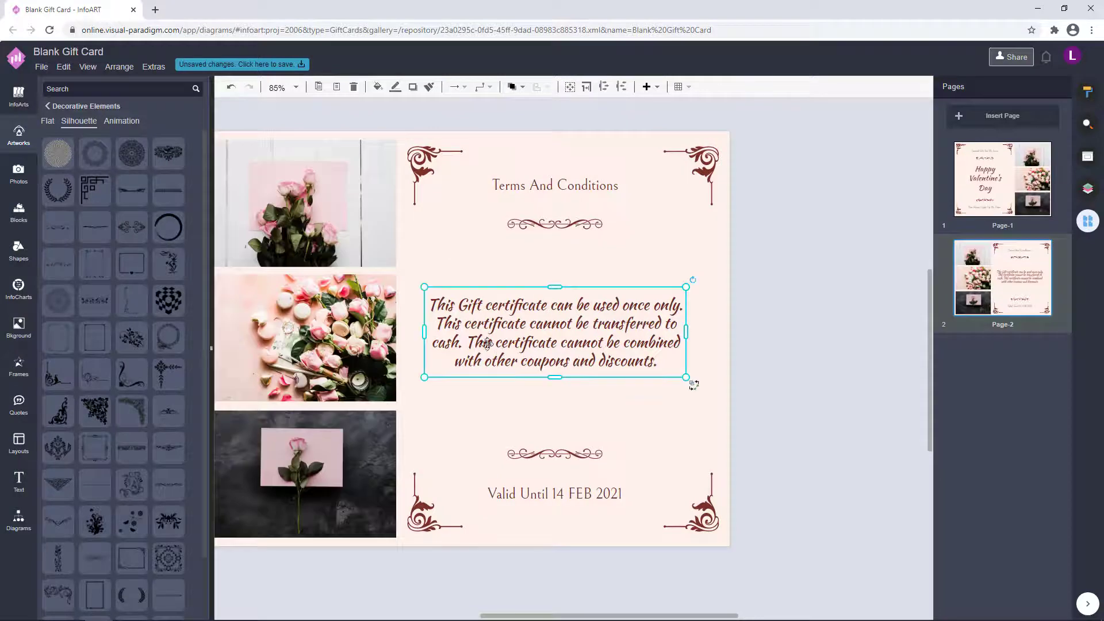
double_click(468, 340)
key(Return)
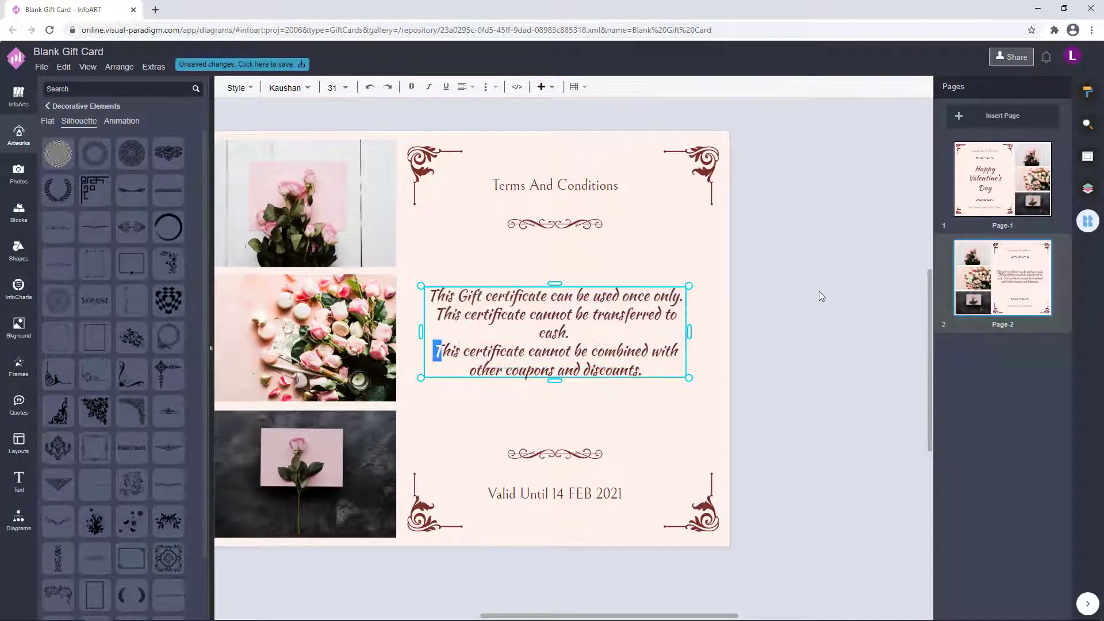
drag(688, 333, 752, 333)
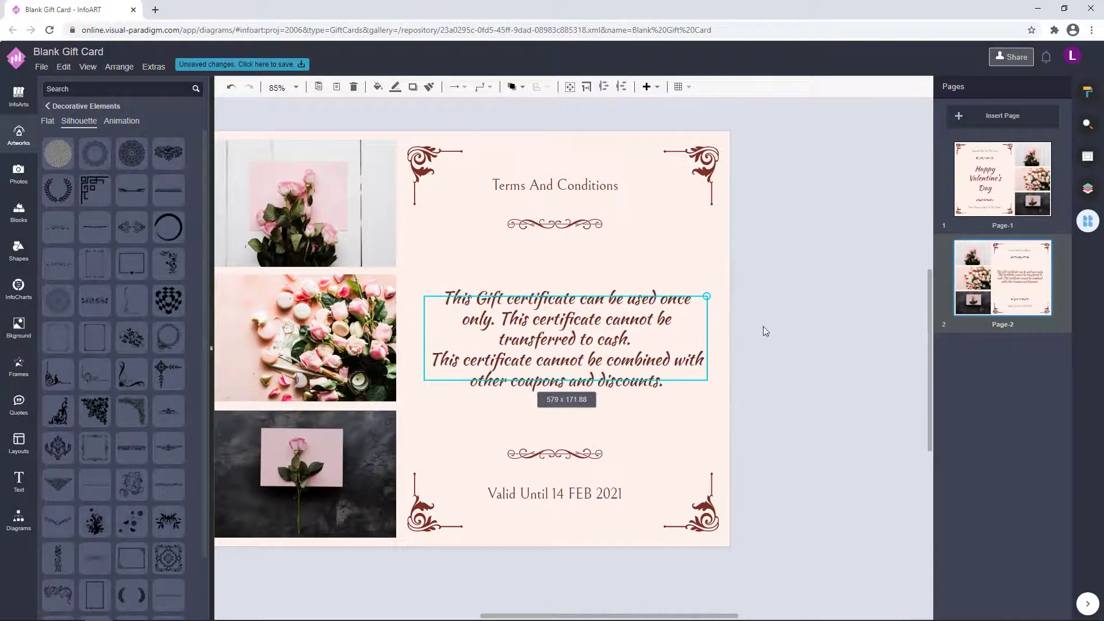
Try a line height of 110% on the whole terms text
double_click(669, 313)
key(ctrl+a)
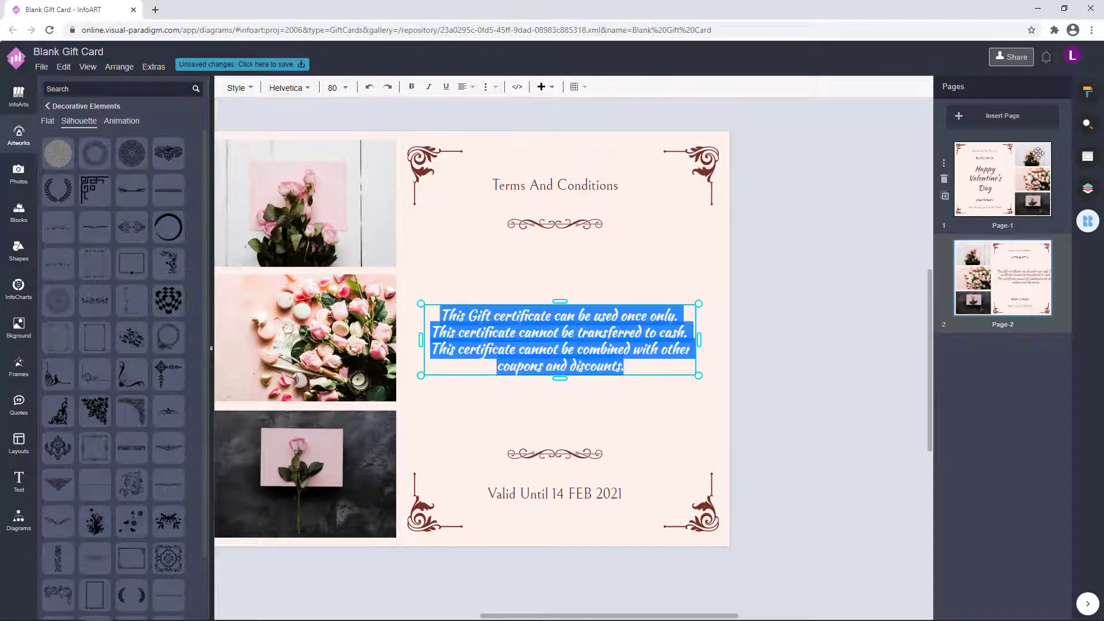
click(1057, 268)
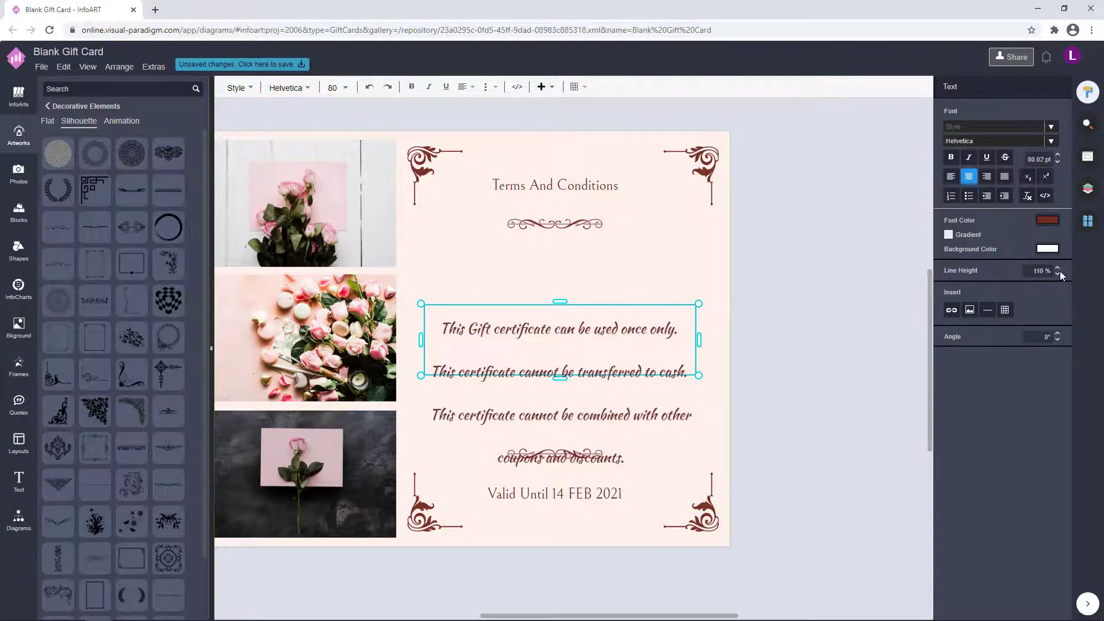
click(818, 303)
double_click(570, 358)
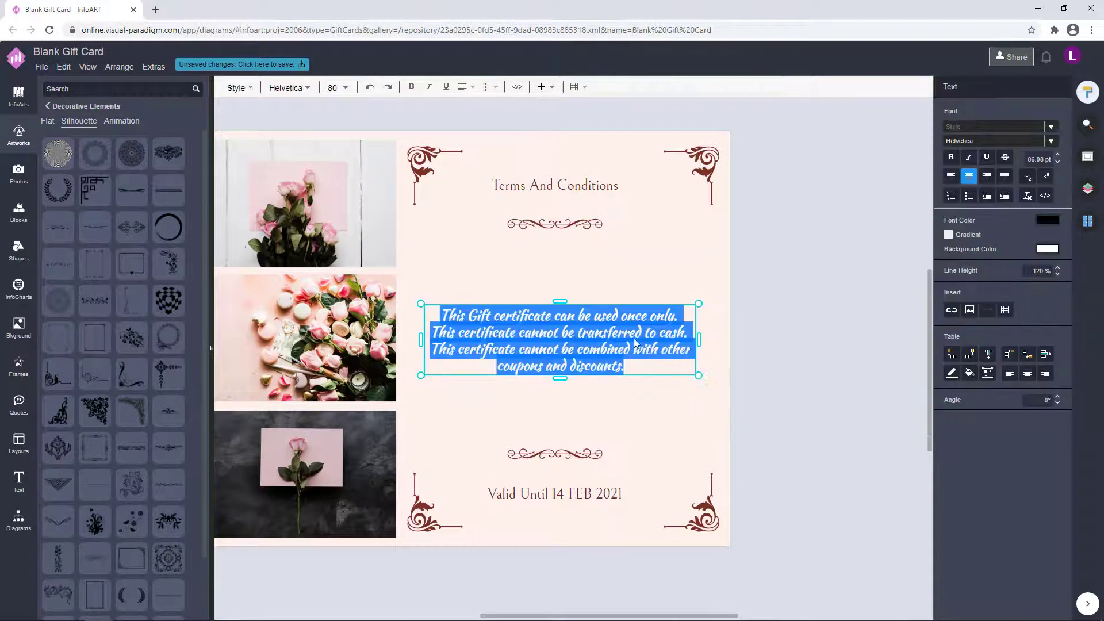
click(805, 326)
double_click(568, 348)
click(1057, 267)
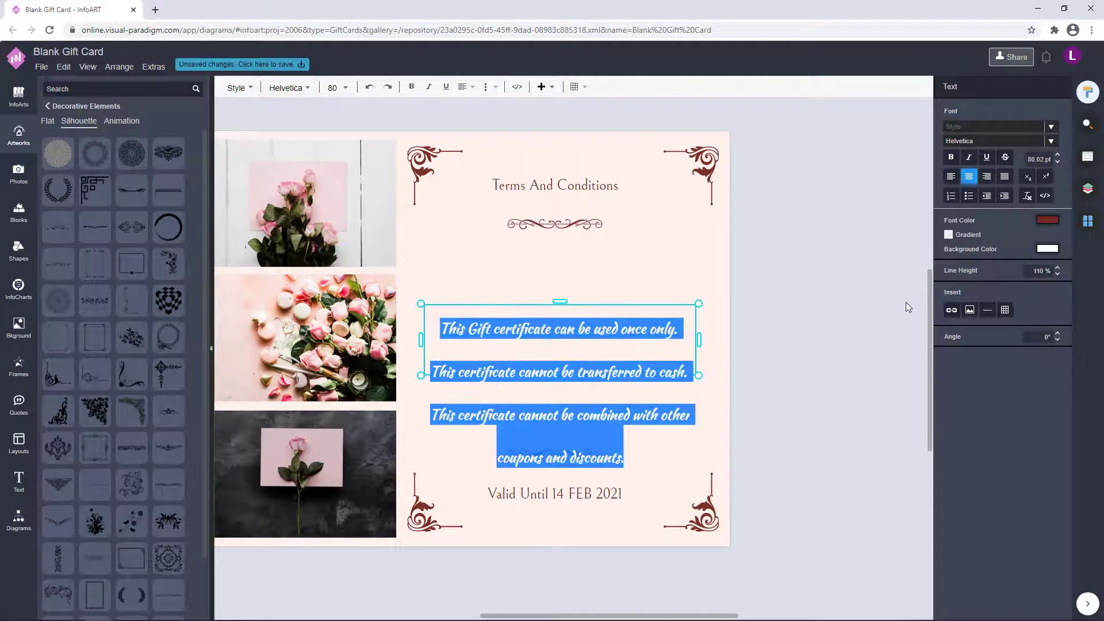
click(822, 319)
Resize the terms text box and move it back between the two dividers within the ornament frame
click(561, 351)
drag(561, 381, 563, 396)
drag(695, 347, 713, 345)
drag(569, 395, 569, 409)
drag(713, 353, 749, 352)
drag(750, 299, 689, 327)
drag(620, 389, 623, 365)
click(812, 320)
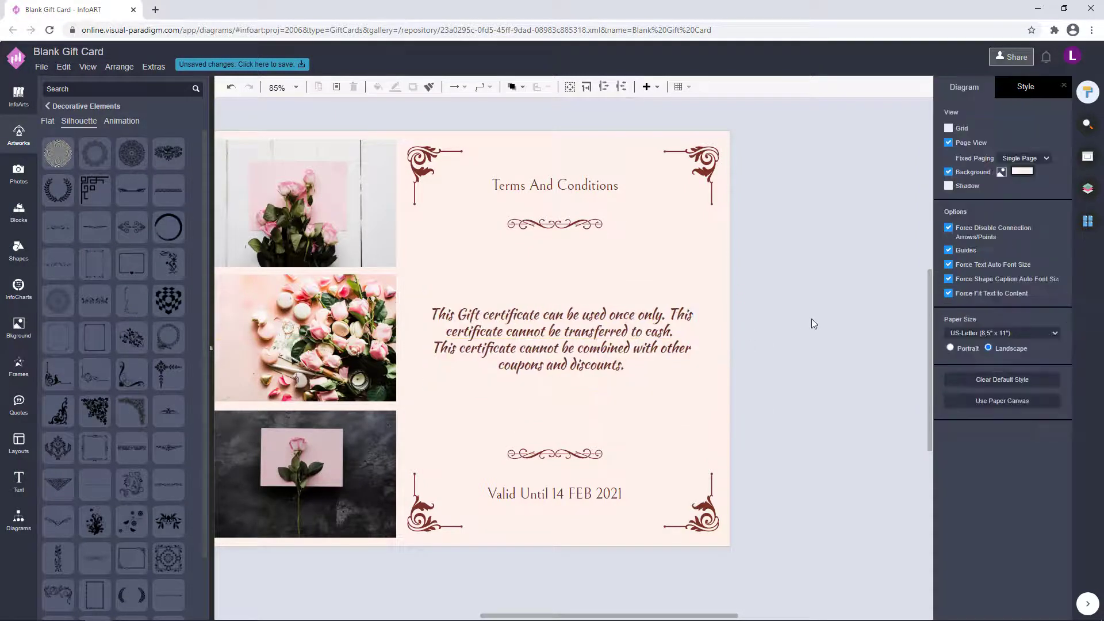
Increase the line height of the whole terms text to spread its lines apart
scroll(812, 320, down, 1)
click(652, 353)
double_click(653, 354)
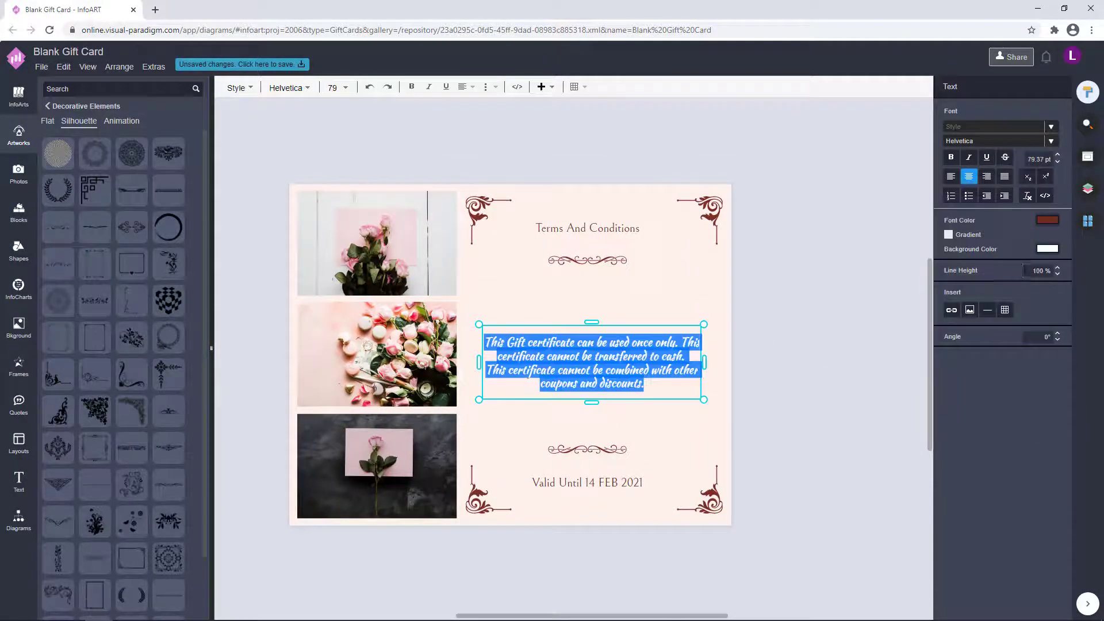
key(BackSpace)
text(300)
key(Return)
click(819, 373)
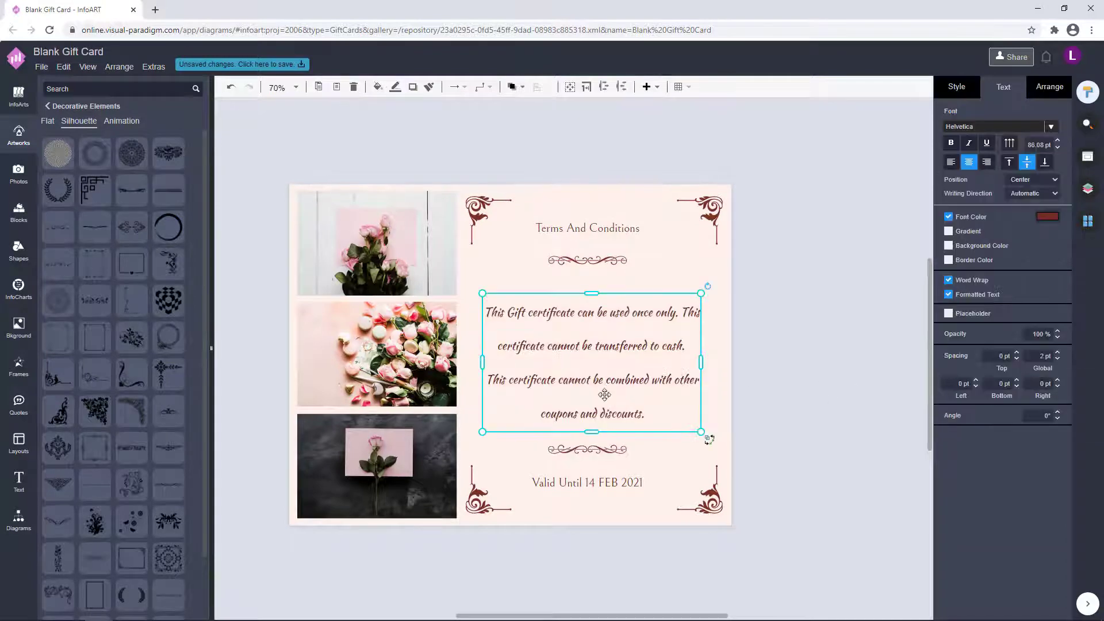
Reduce the line height of the whole terms text to 60%
double_click(657, 345)
click(1055, 272)
click(1054, 272)
click(1054, 272)
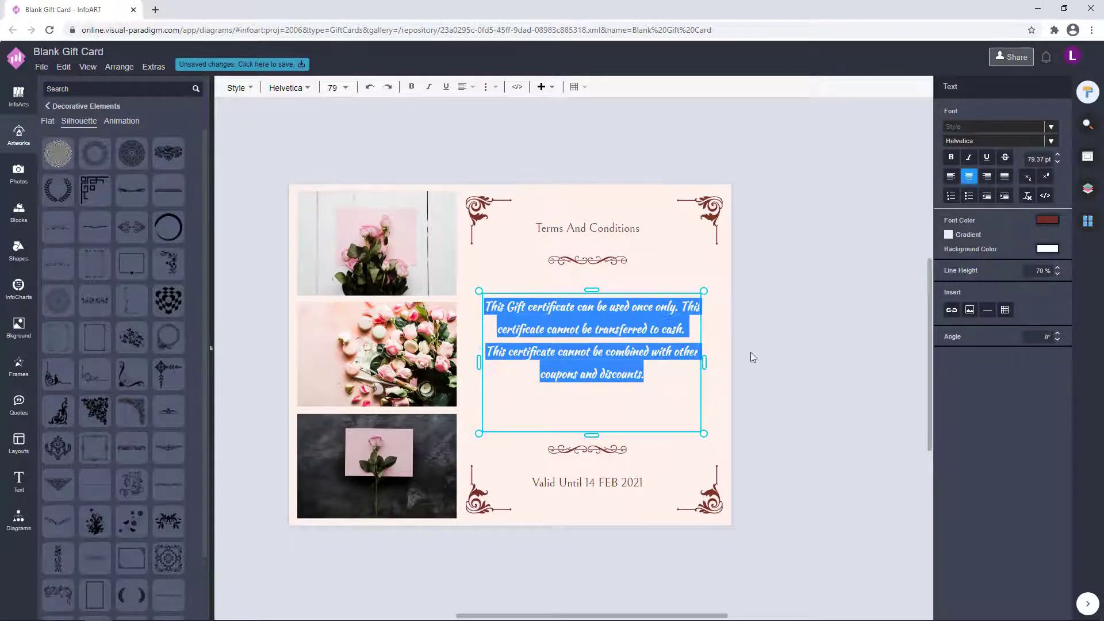
click(750, 352)
double_click(647, 366)
click(802, 353)
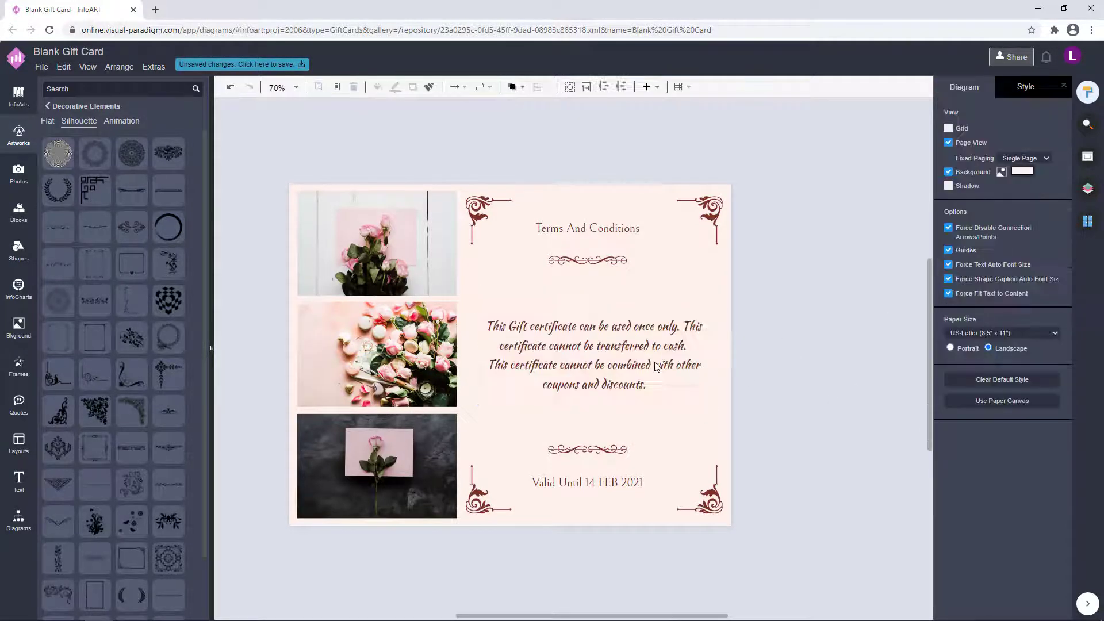
Start the sentence "This certificate cannot be transferred to cash." on its own line in the terms text
click(699, 328)
double_click(681, 332)
click(678, 333)
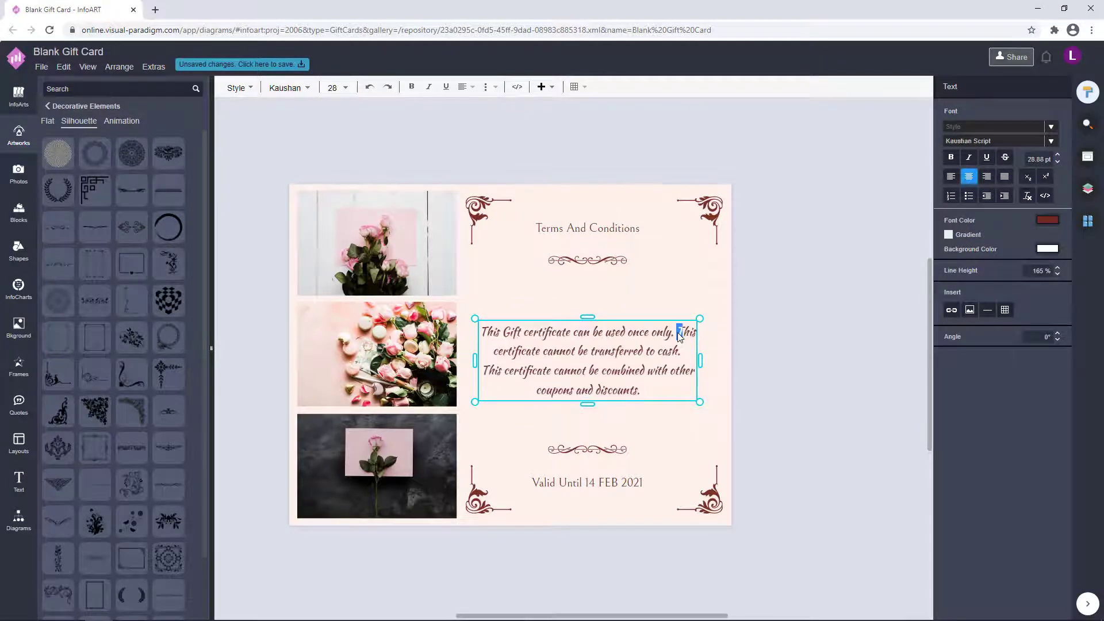
key(Return)
click(738, 333)
Adjust the width of the terms text box and centre it vertically between the two dividers
click(656, 362)
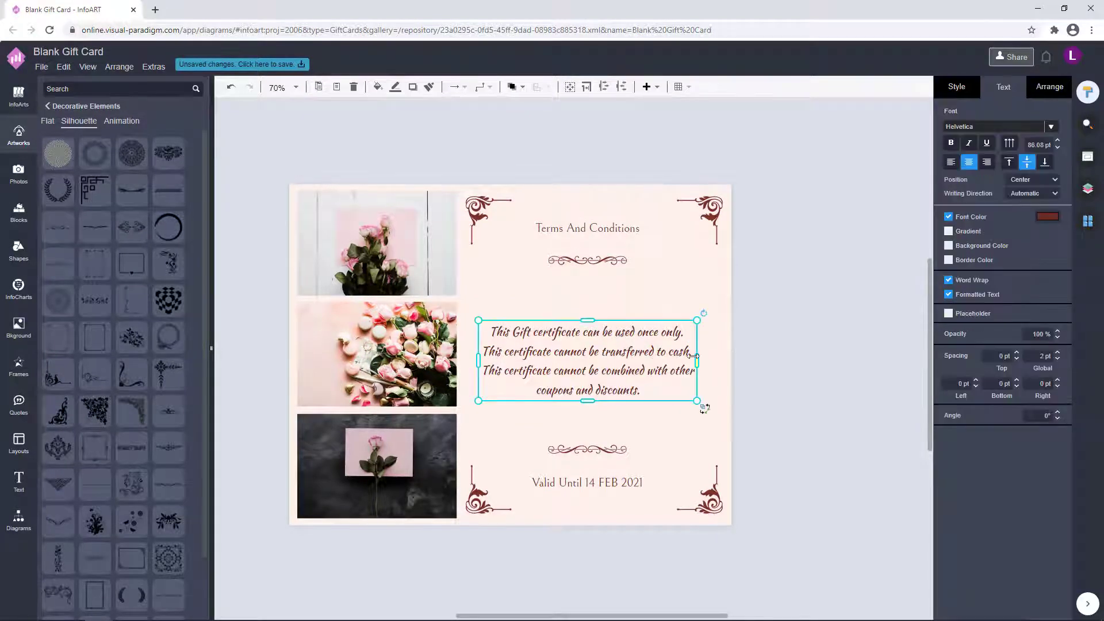
drag(696, 357, 716, 360)
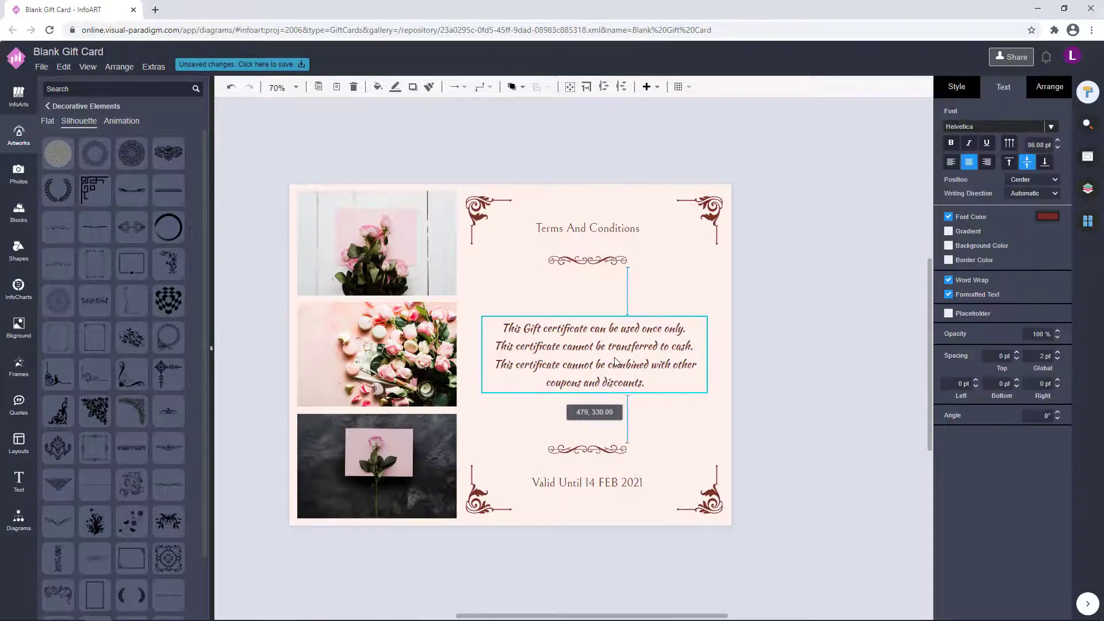
click(782, 361)
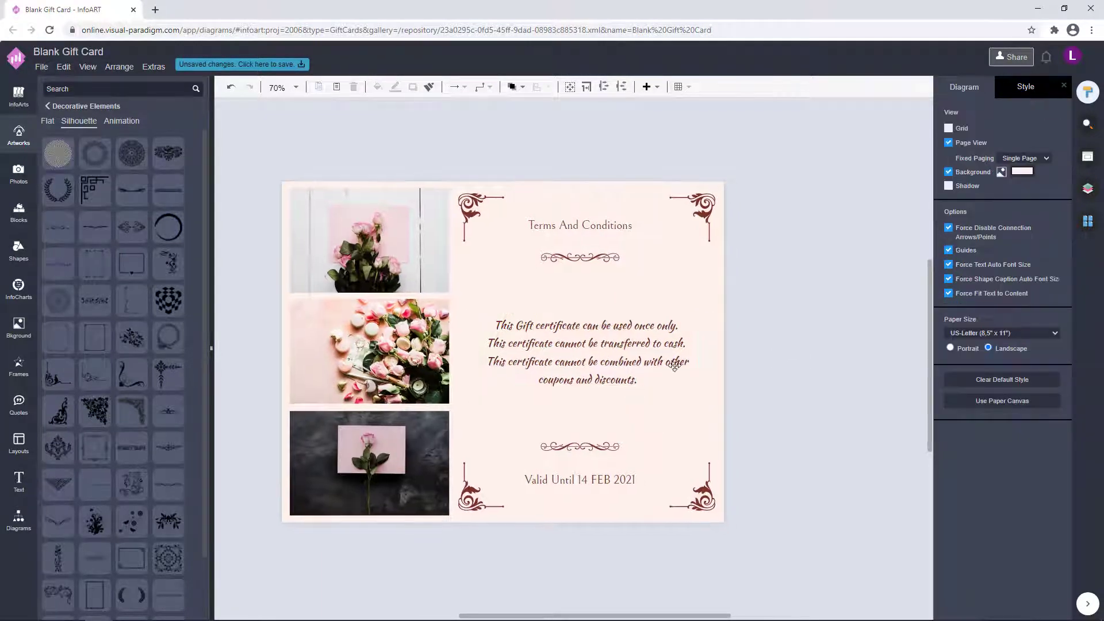
Try setting the font size of the whole terms text to 75 pt
double_click(619, 361)
drag(1027, 160, 1073, 161)
text(75)
key(Return)
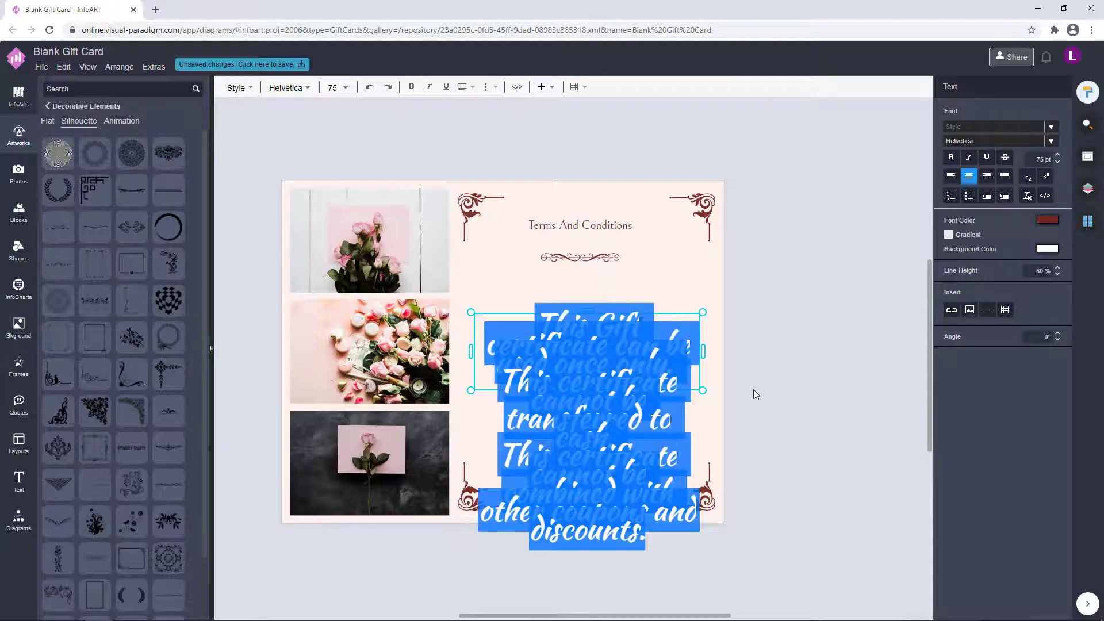
click(755, 385)
double_click(627, 365)
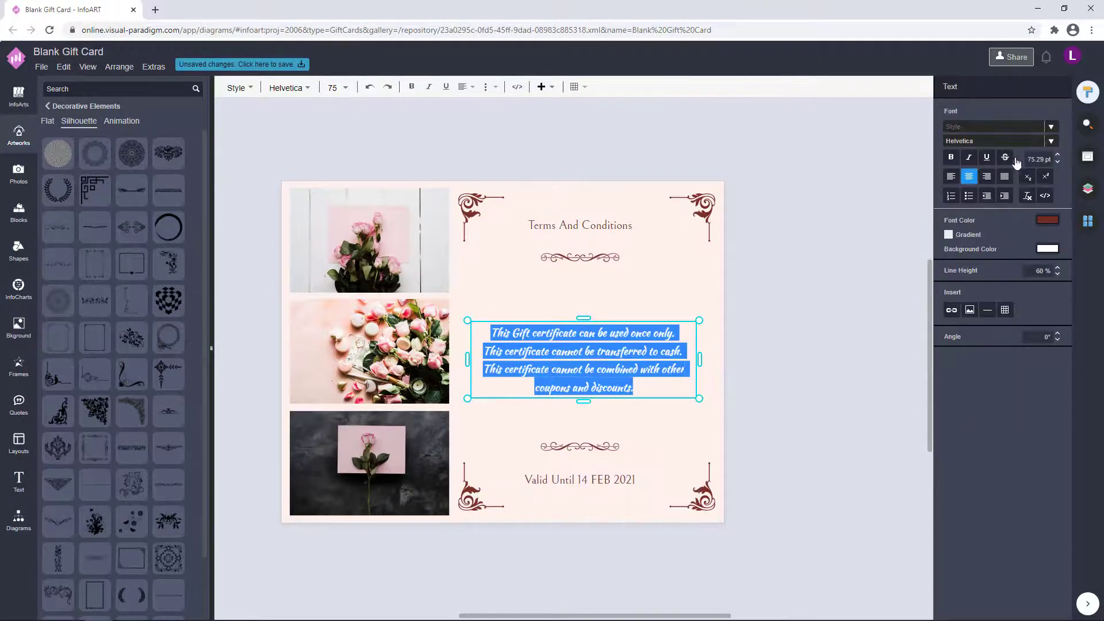
click(845, 318)
Centre the heading, both dividers, the terms text and the validity line on a common vertical axis
click(634, 360)
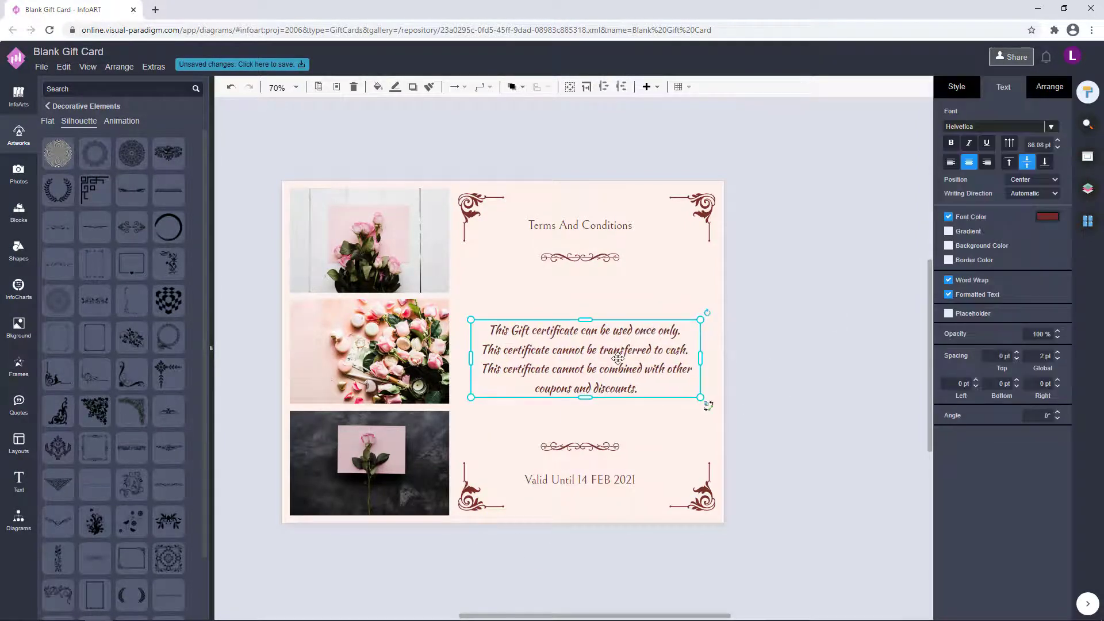
click(605, 225)
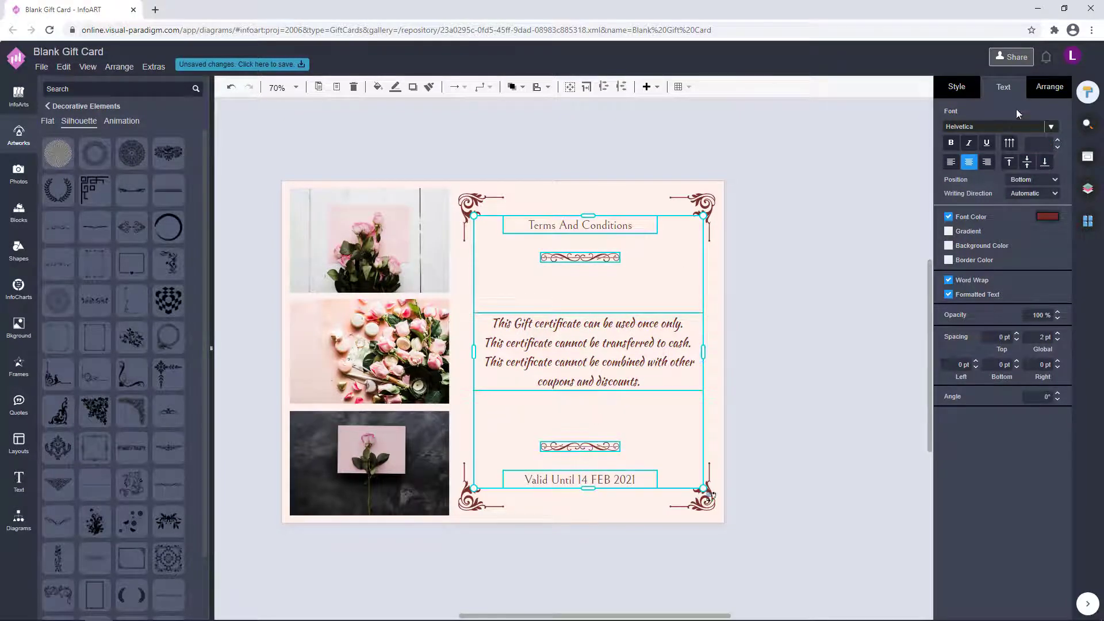
drag(629, 334, 626, 333)
click(587, 281)
drag(813, 351, 805, 352)
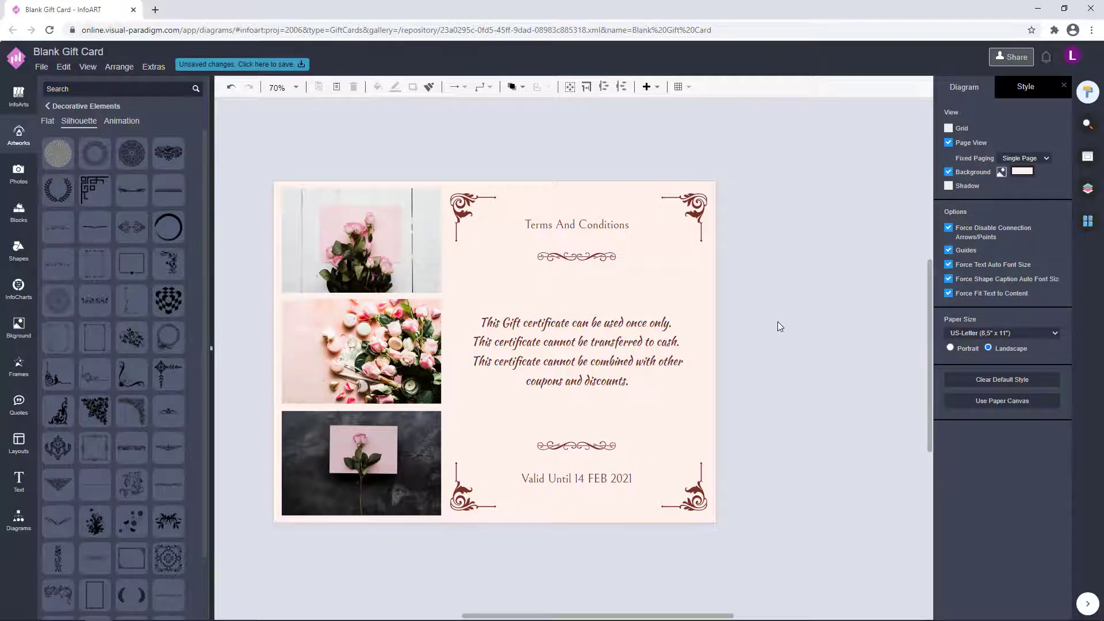
Select the heading, both dividers, the terms text and the validity line, and adjust their position together within the ornament frame
click(592, 226)
shift+click(594, 257)
shift+click(593, 343)
shift+click(590, 446)
shift+click(588, 481)
drag(594, 356, 598, 357)
click(810, 305)
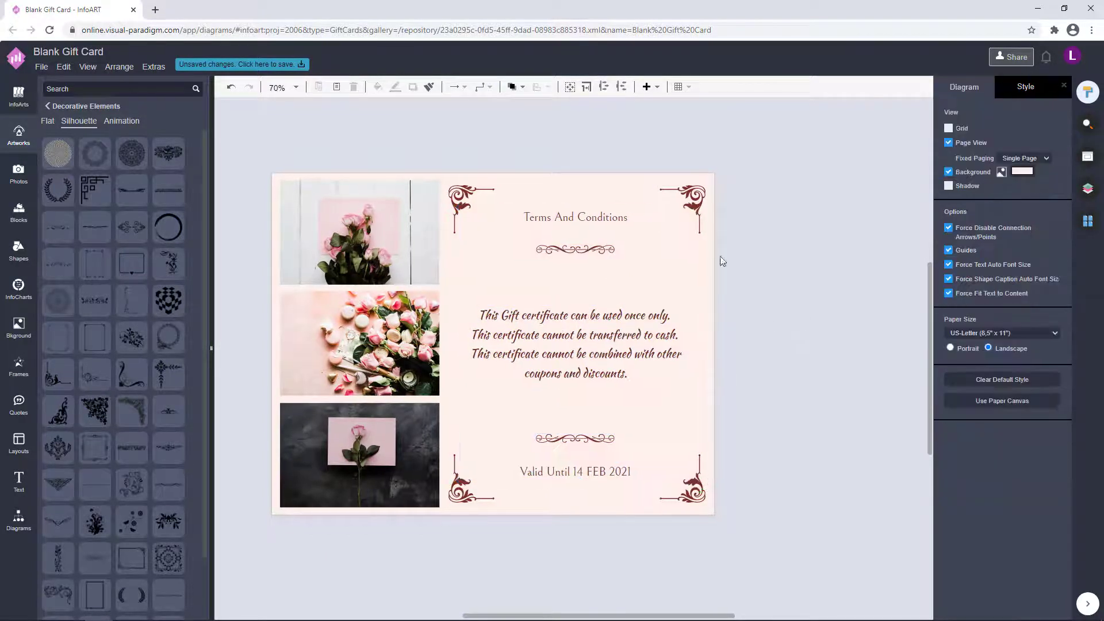
Review the finished layouts of Page-1 and Page-2, ending on the greeting page
scroll(795, 313, down, 2)
scroll(774, 333, up, 1)
click(1087, 222)
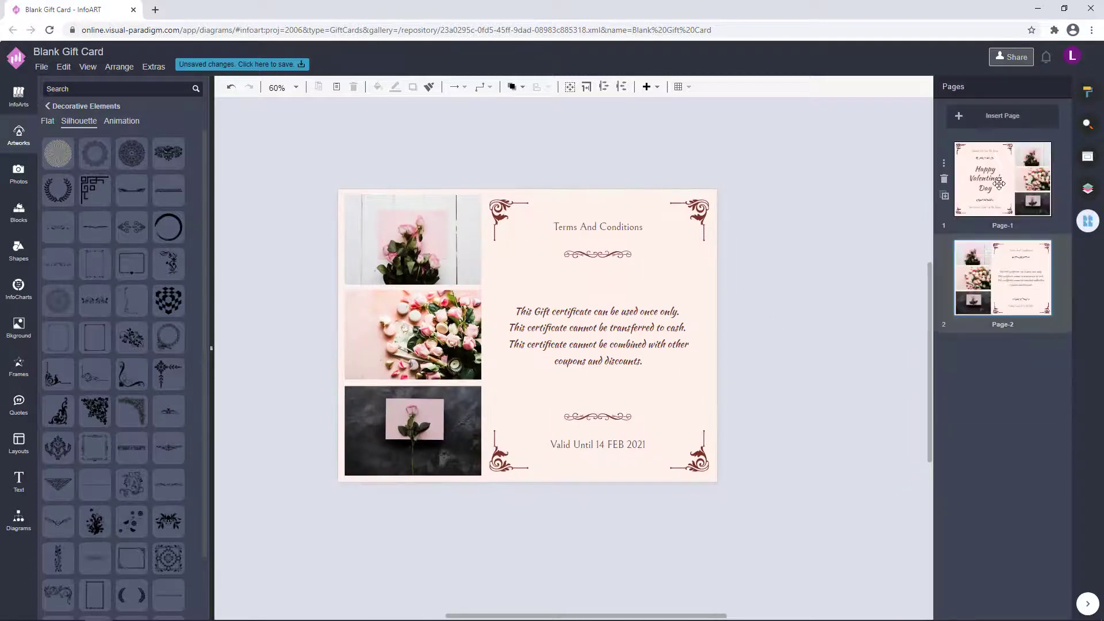
click(999, 183)
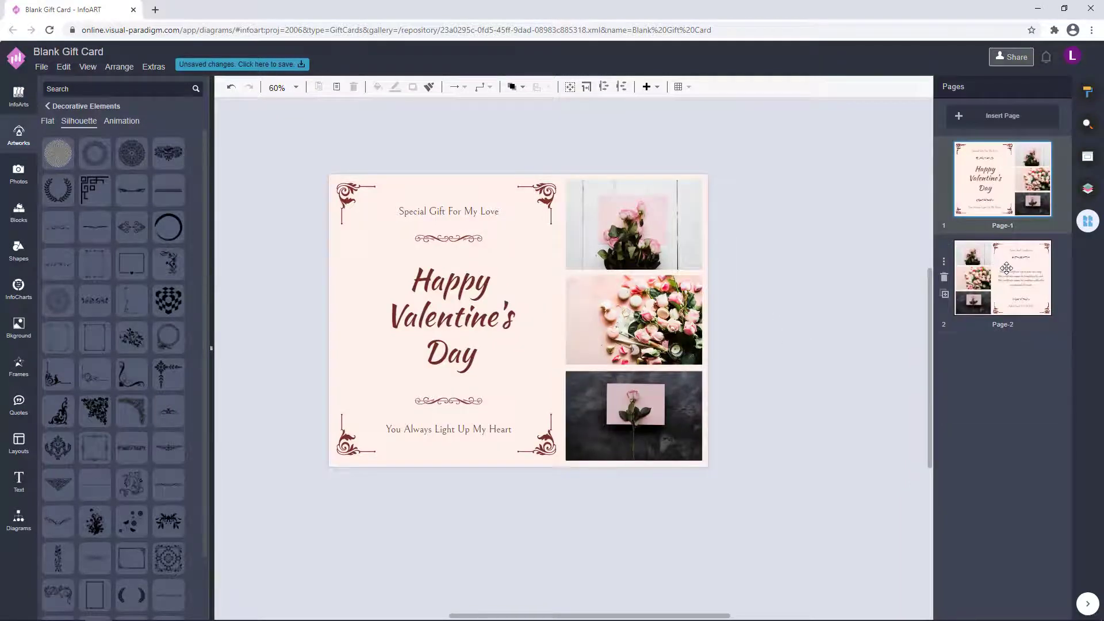
click(1007, 268)
click(1011, 183)
scroll(771, 312, up, 1)
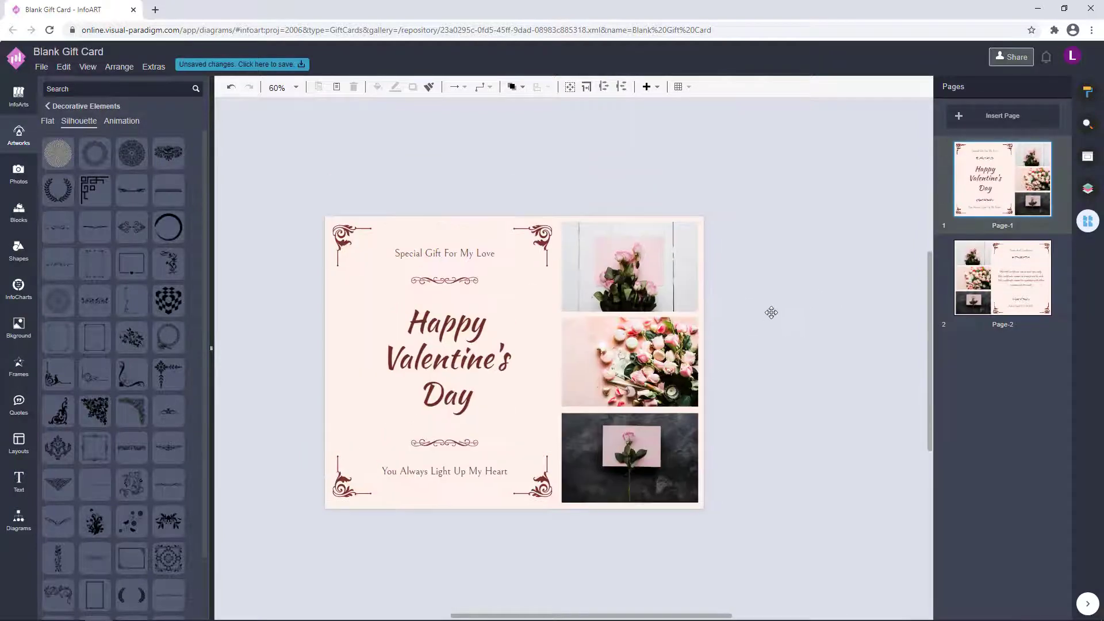
Save the design to VP Online with a "Happy Valentines Day" gift card filename
click(269, 64)
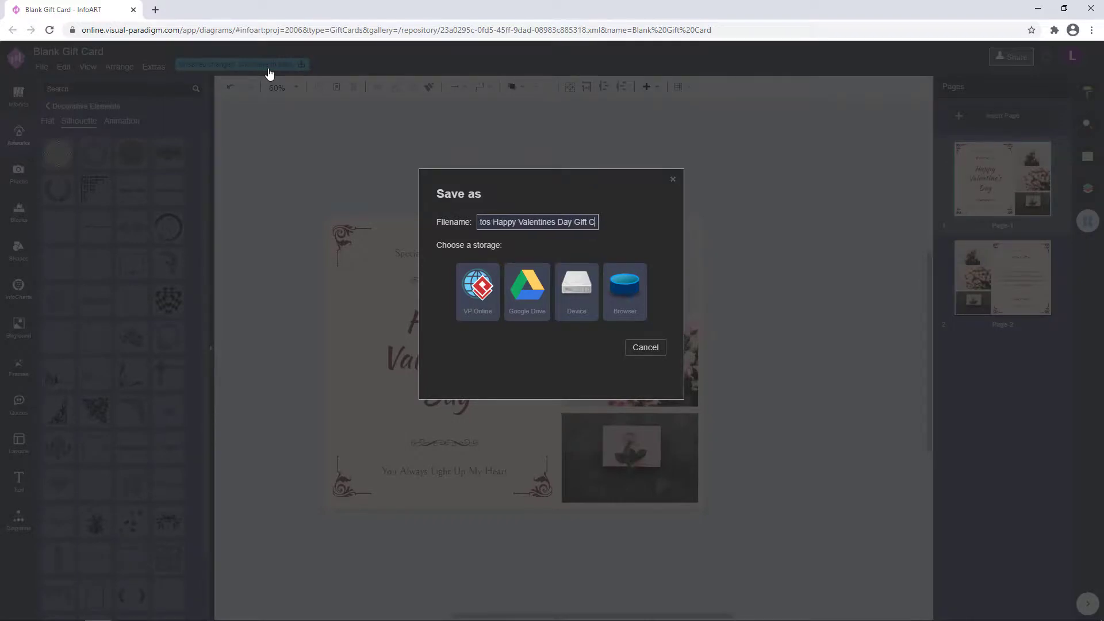
click(477, 287)
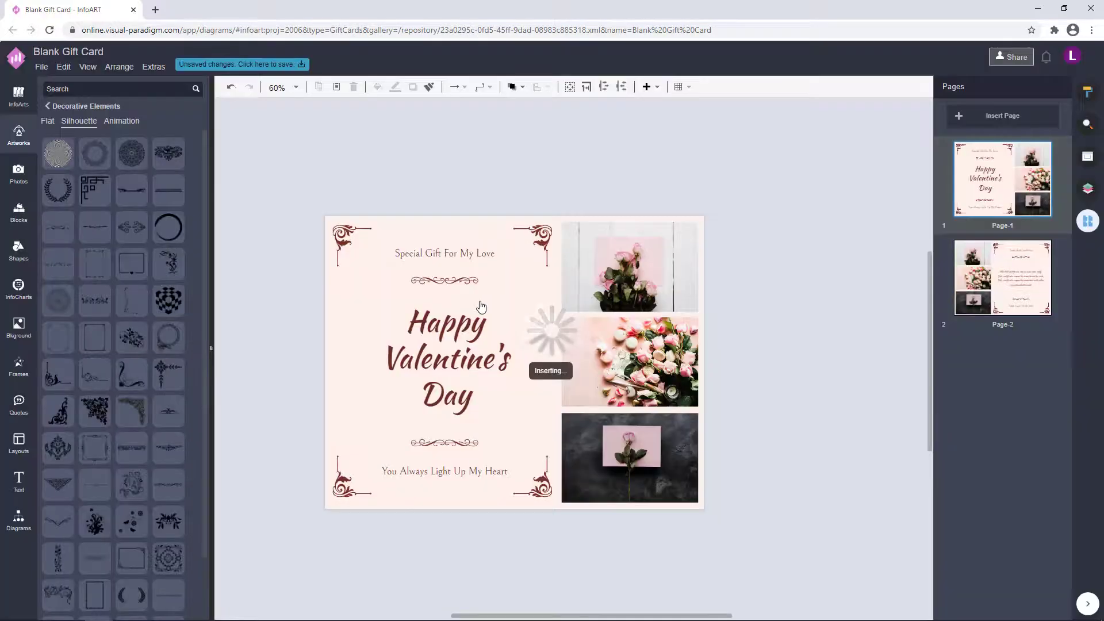